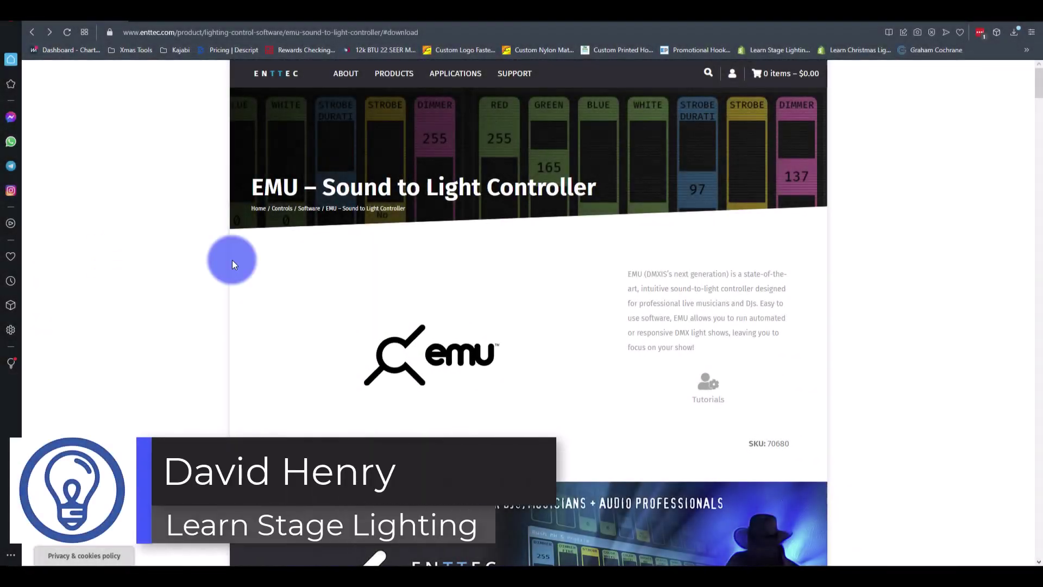
- Compare monthly and yearly EMU pricing in the Billing period choices, then clear the selection
click(287, 281)
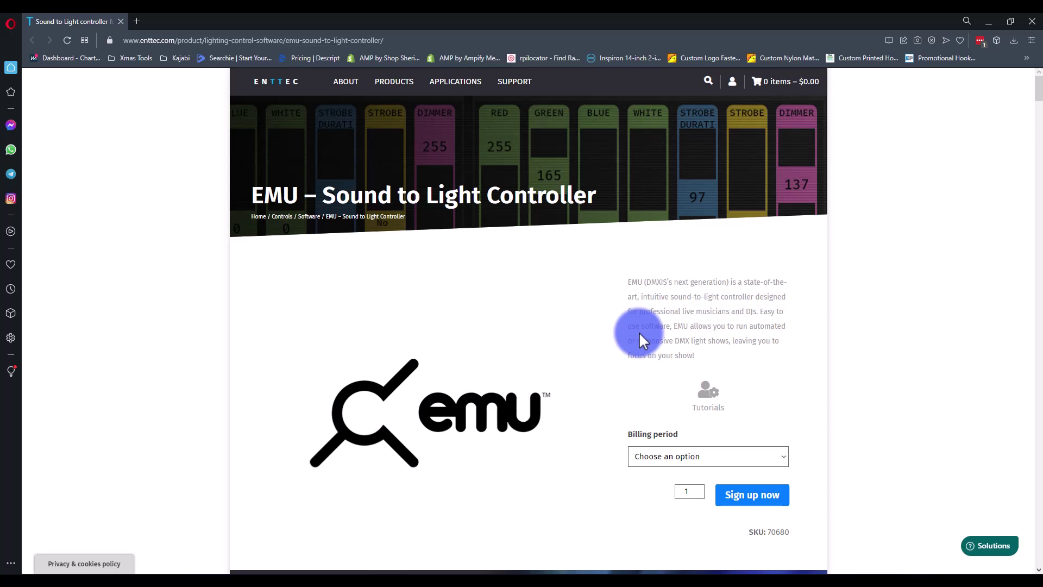
scroll(722, 338, down, 3)
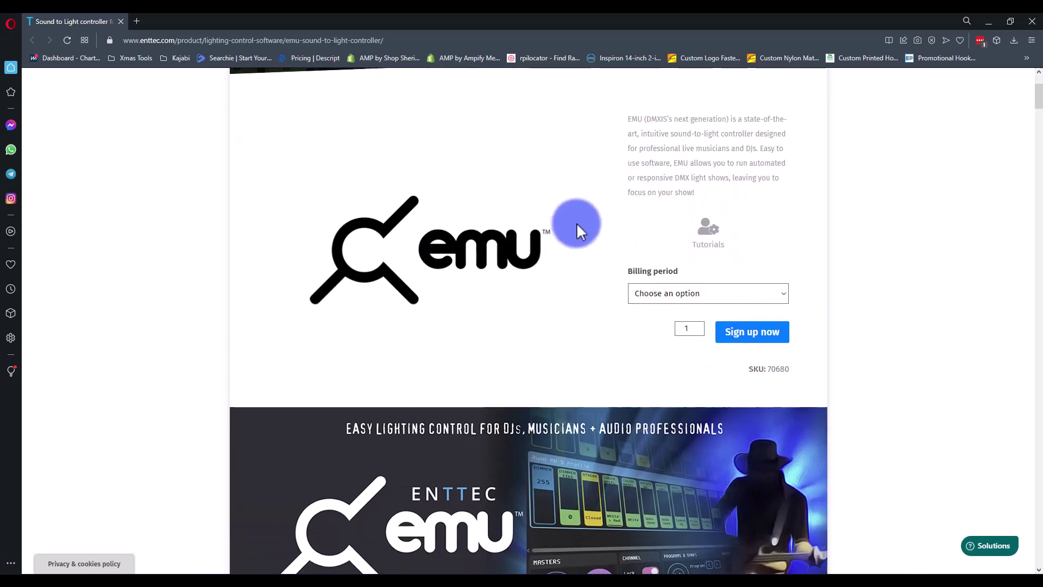
scroll(625, 217, up, 2)
click(650, 397)
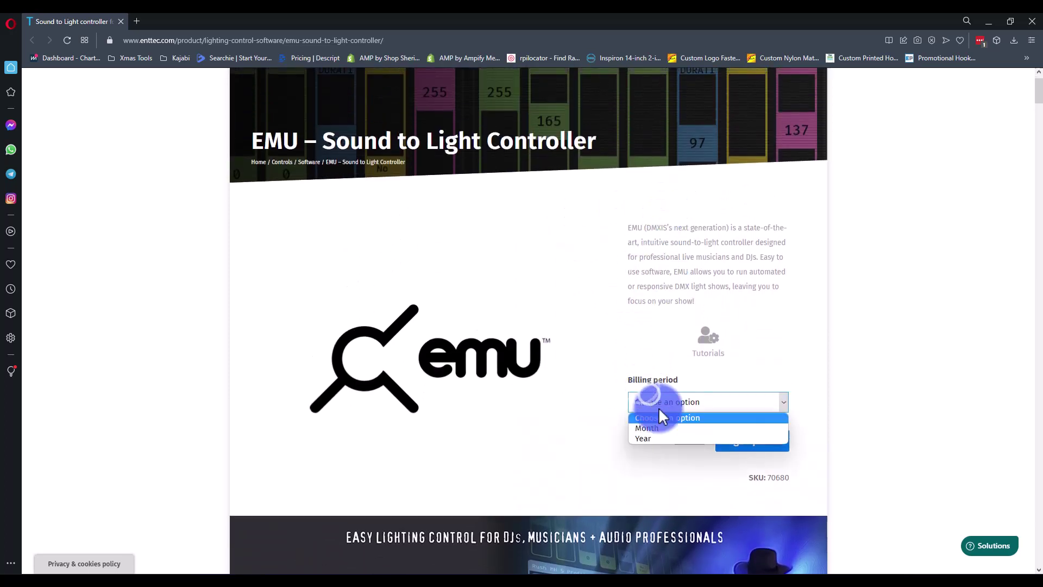
click(681, 430)
click(709, 397)
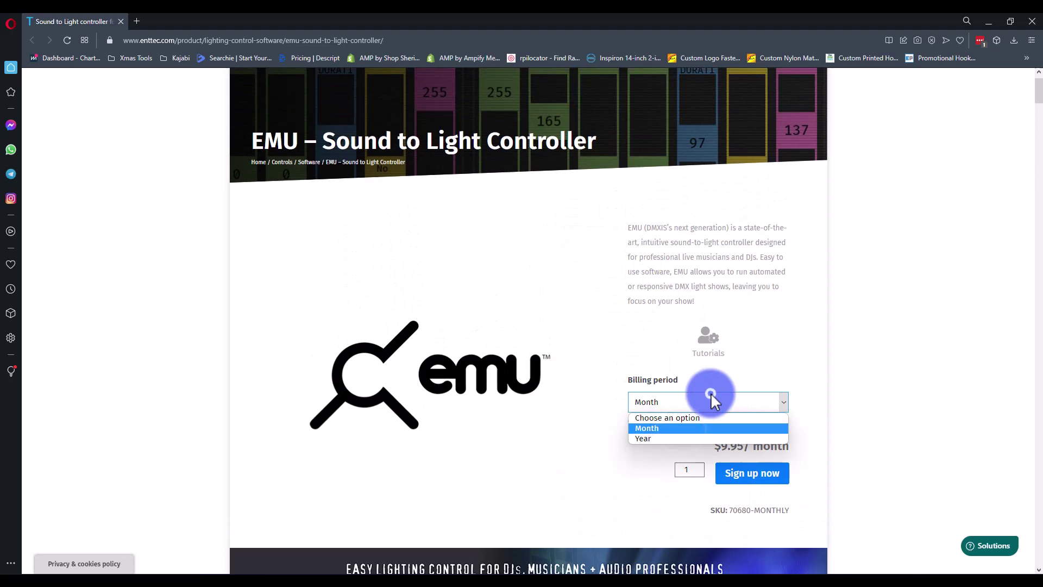
click(698, 438)
click(778, 325)
scroll(778, 325, down, 2)
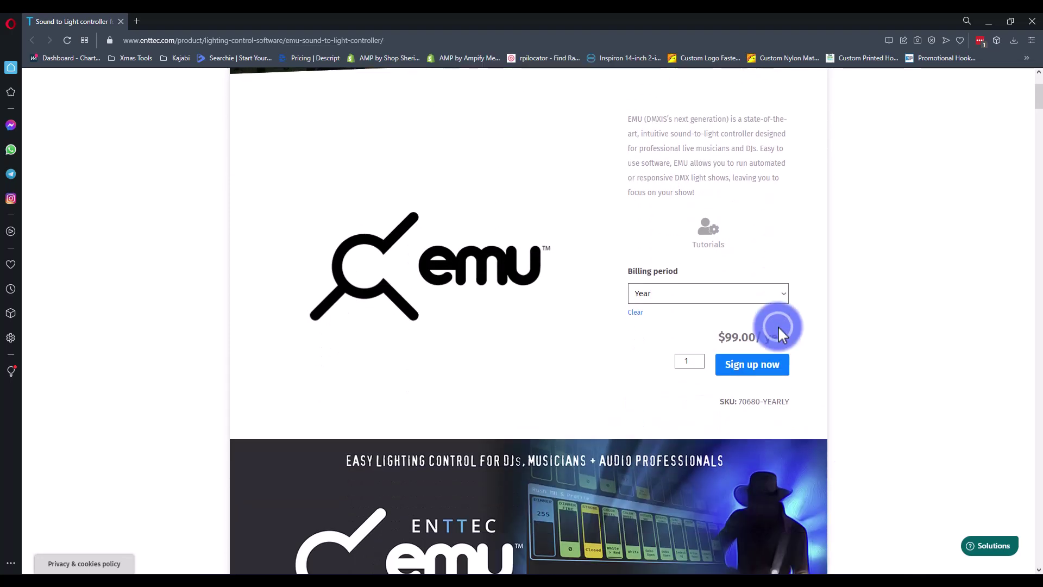
click(636, 315)
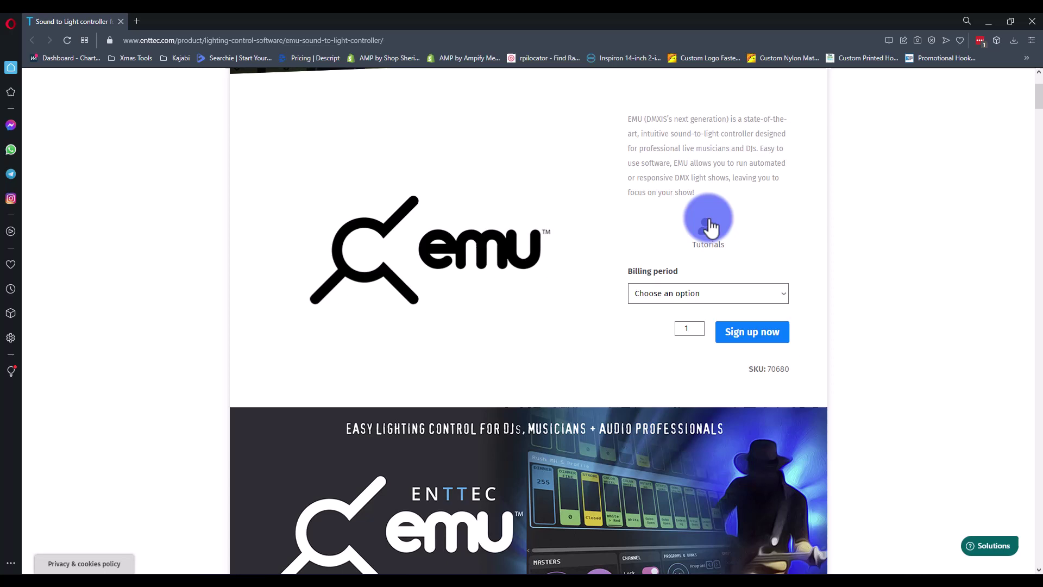
- Scroll to the Free versus Premium comparison table and zoom the page out to 75%
scroll(710, 227, down, 2)
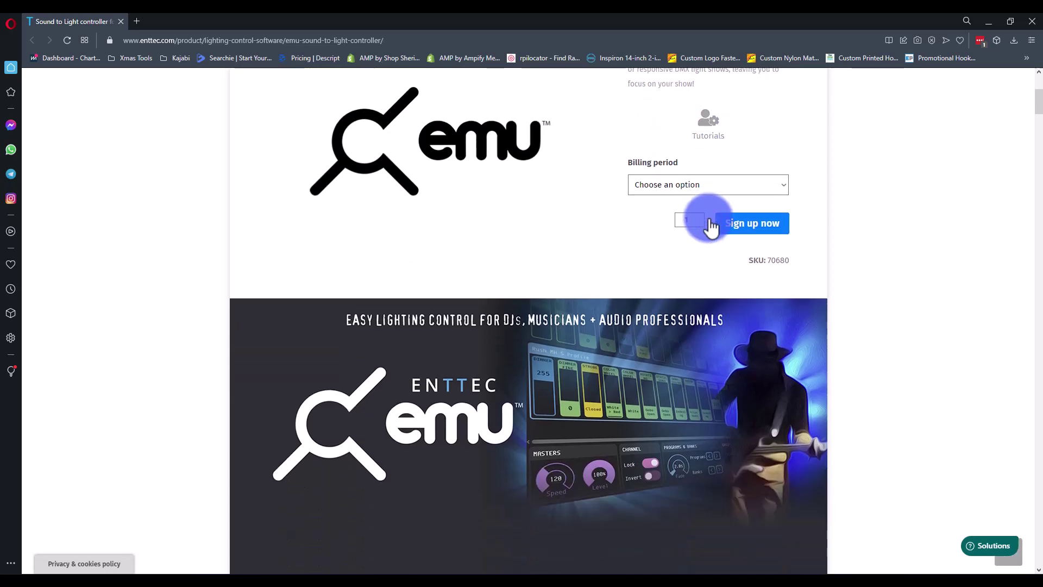
scroll(710, 225, down, 9)
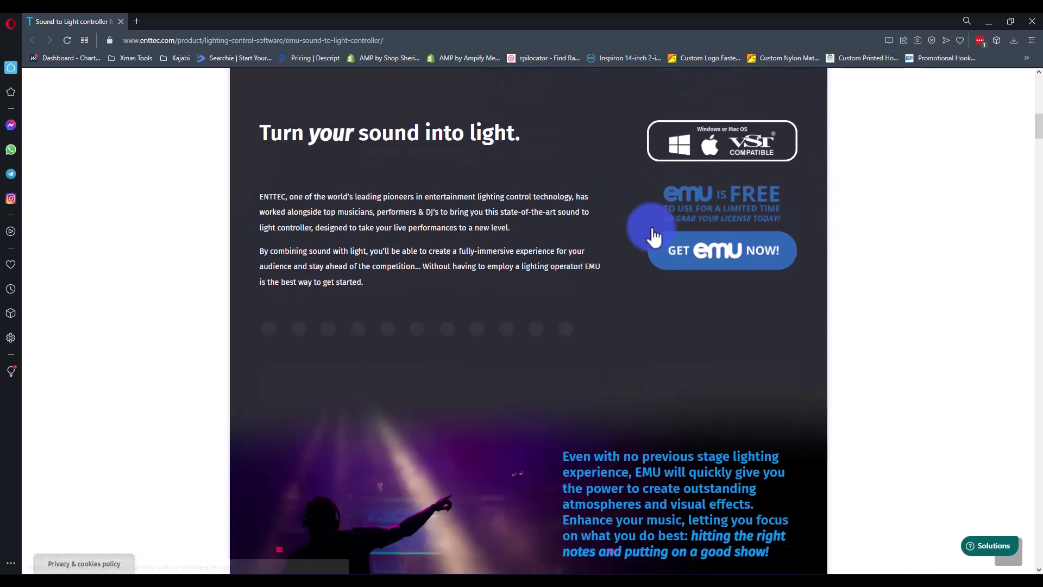
scroll(792, 175, down, 14)
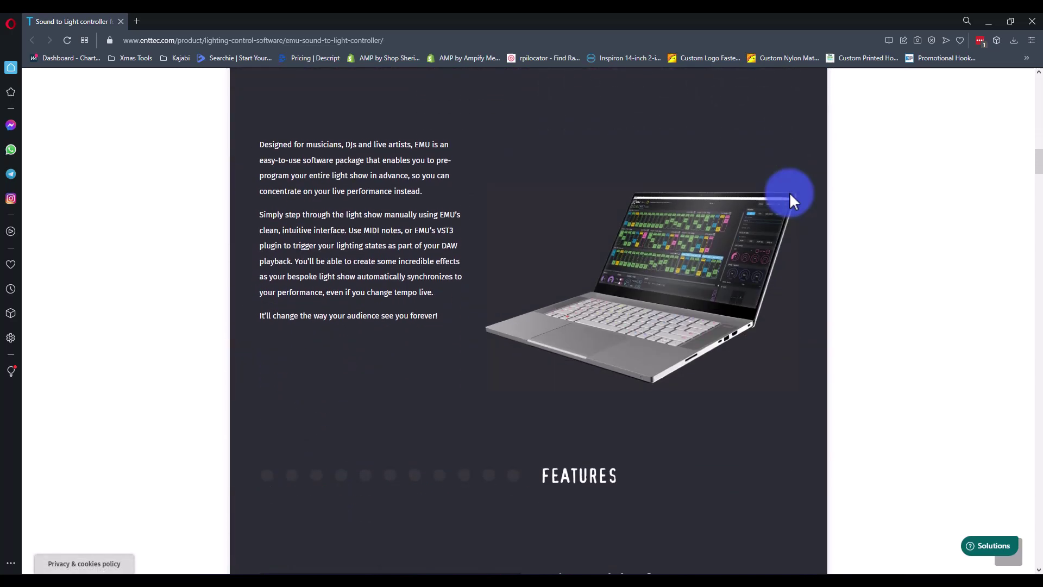
scroll(790, 191, down, 20)
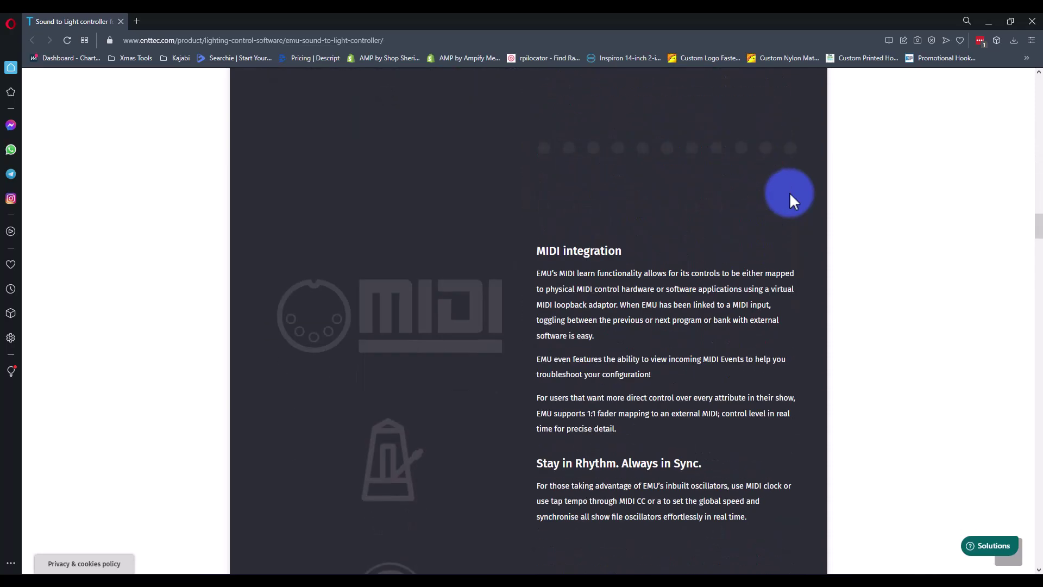
scroll(790, 191, down, 20)
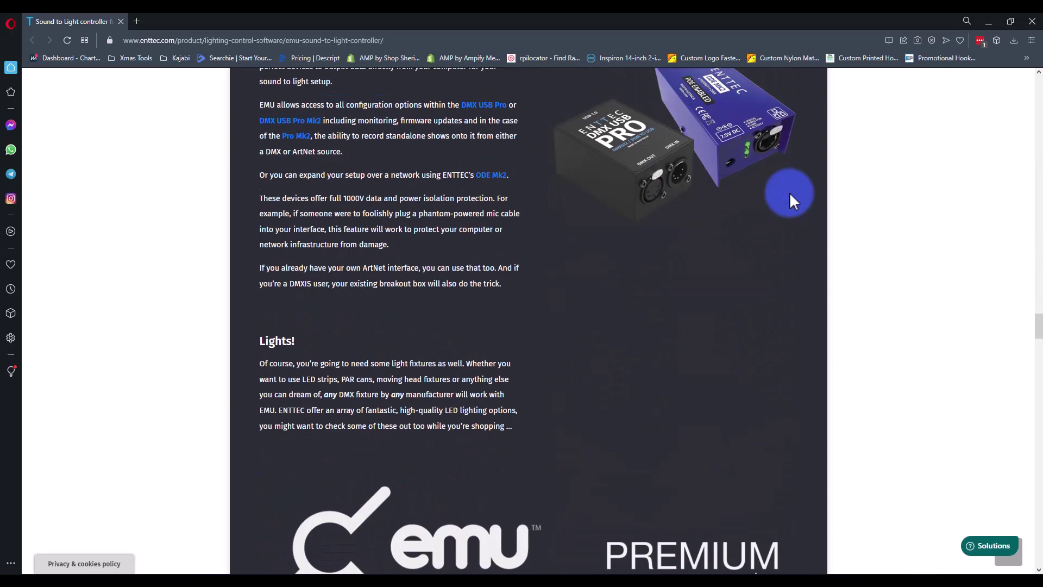
scroll(790, 192, down, 12)
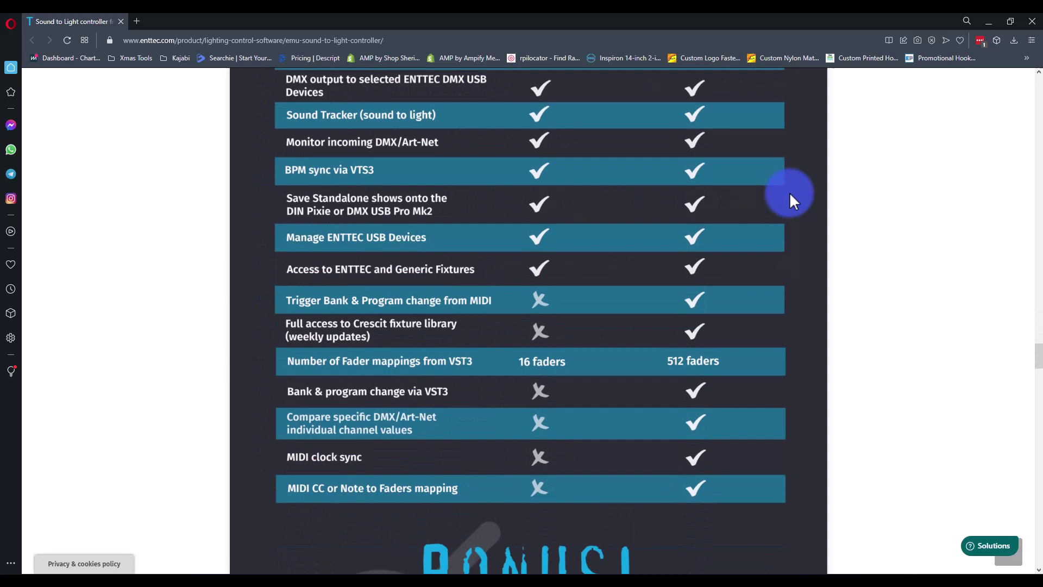
scroll(451, 132, up, 5)
key(ctrl+minus)
key(ctrl+minus)
key(ctrl+minus)
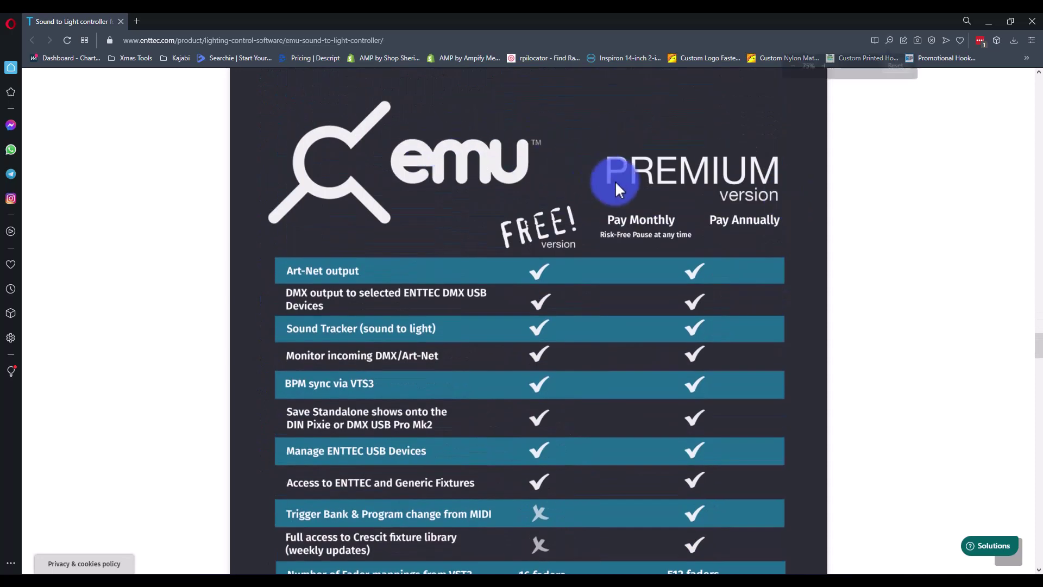
scroll(570, 180, down, 2)
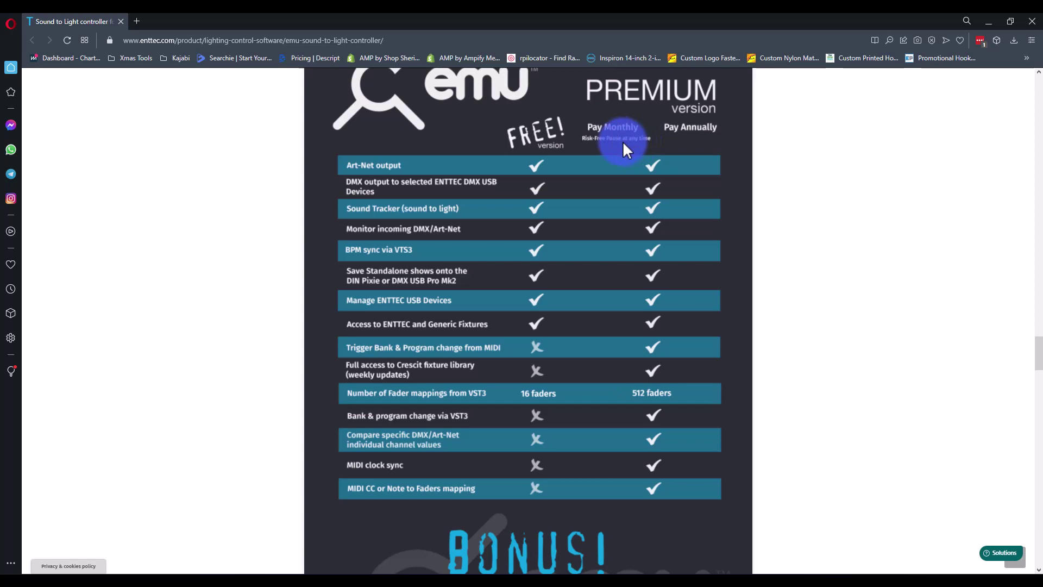
- Scroll through the BONUS, Interfaces + Control and requirements sections of the EMU page
scroll(699, 130, down, 5)
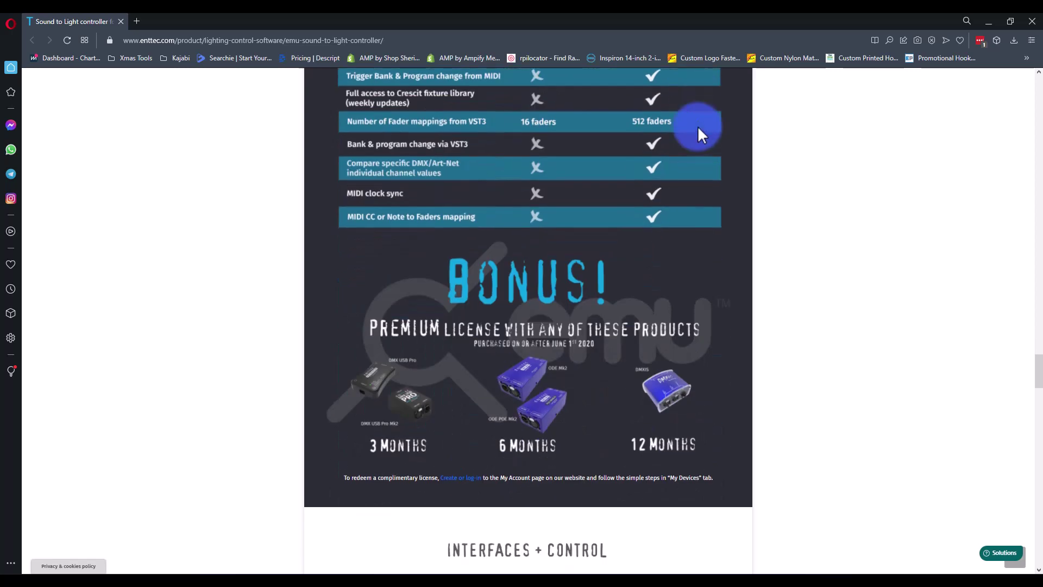
scroll(699, 131, down, 2)
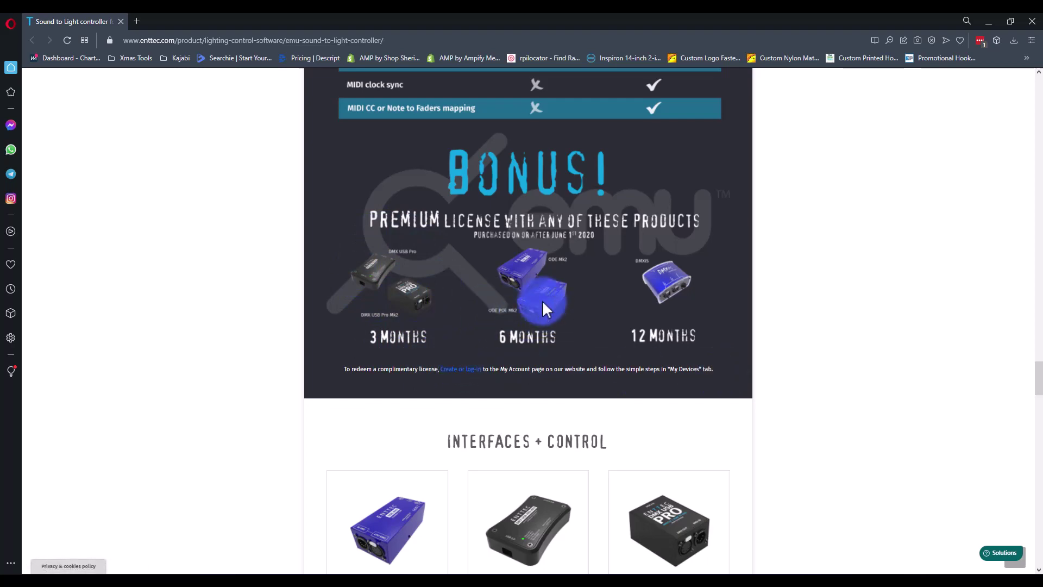
scroll(544, 303, up, 15)
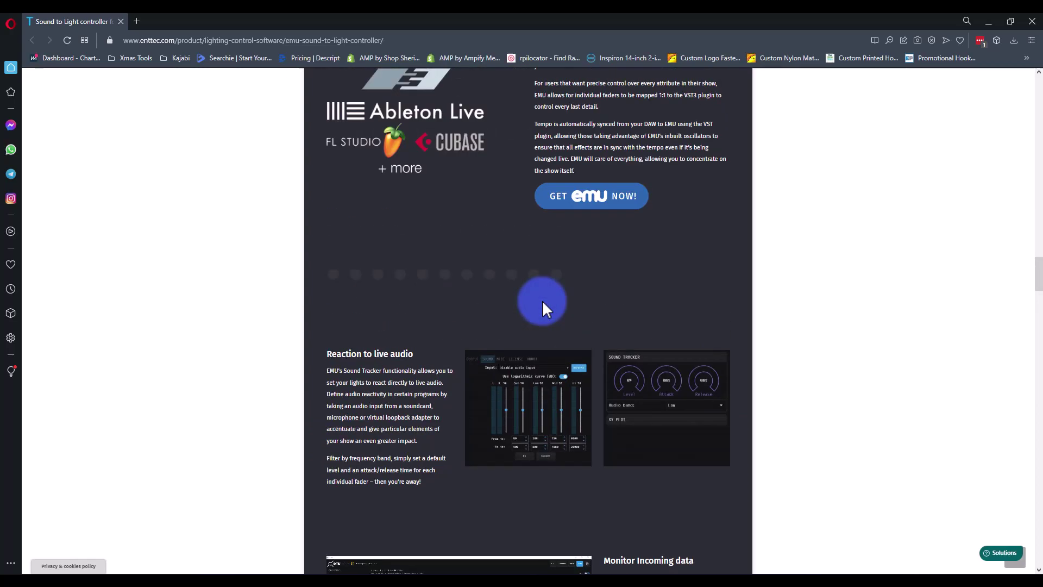
scroll(543, 303, up, 15)
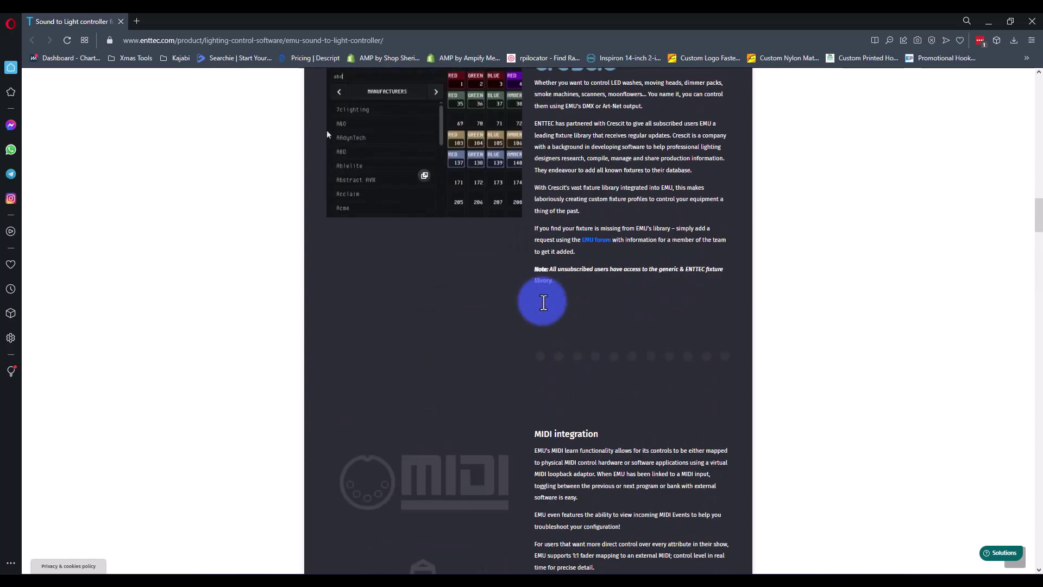
scroll(543, 303, down, 12)
scroll(543, 303, up, 3)
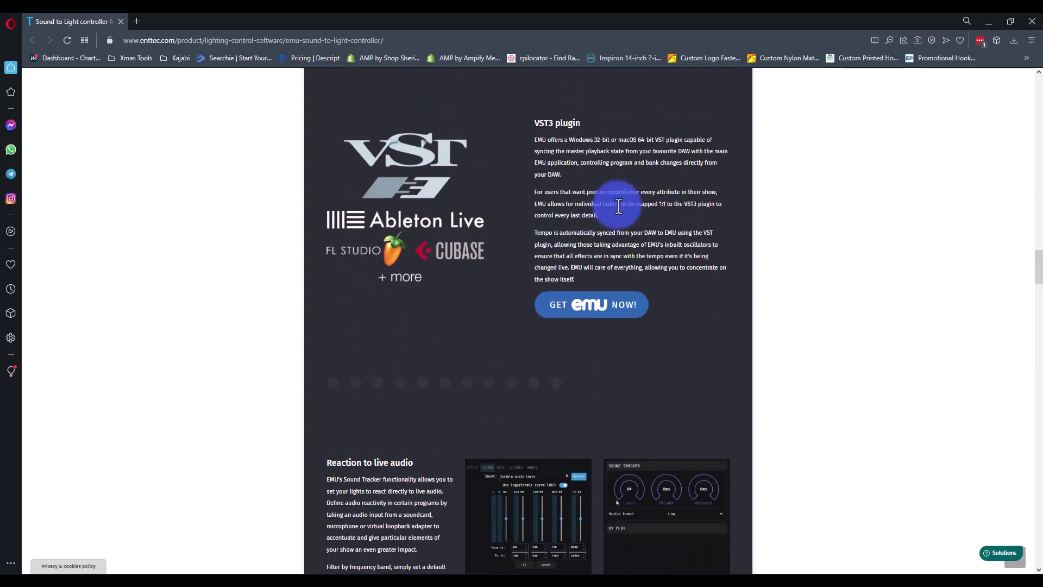
scroll(618, 206, up, 15)
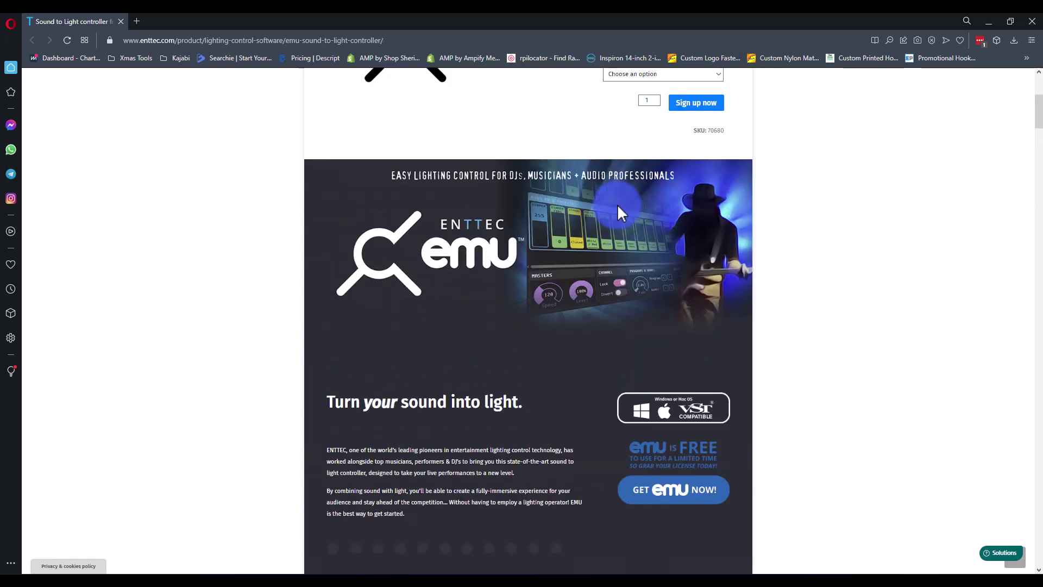
scroll(618, 206, down, 3)
scroll(617, 207, up, 6)
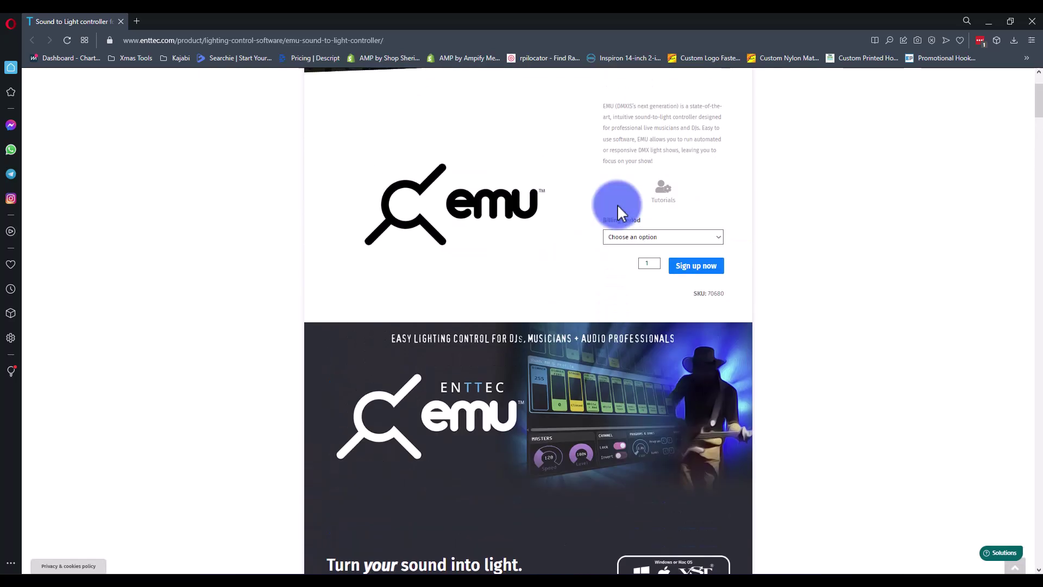
- Pick a Billing period option, then scroll down to the GET EMU NOW download section
click(645, 250)
click(644, 222)
scroll(644, 222, down, 10)
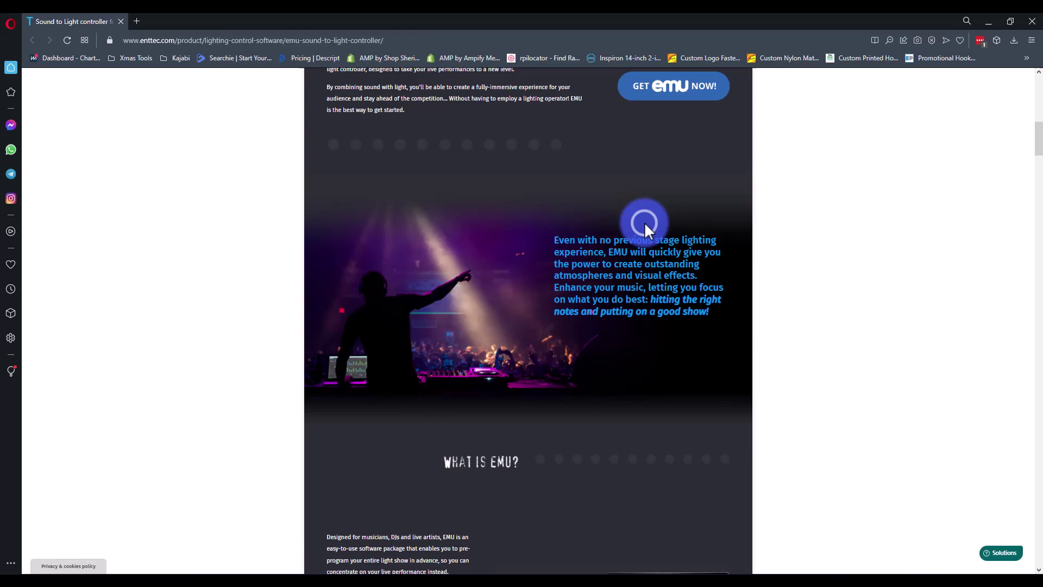
scroll(646, 224, down, 15)
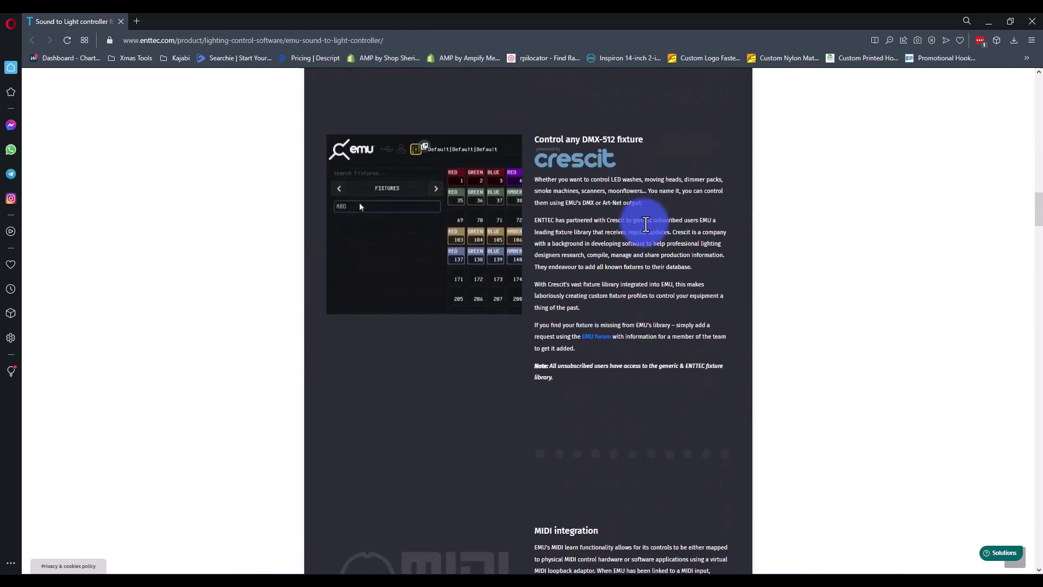
scroll(645, 224, down, 15)
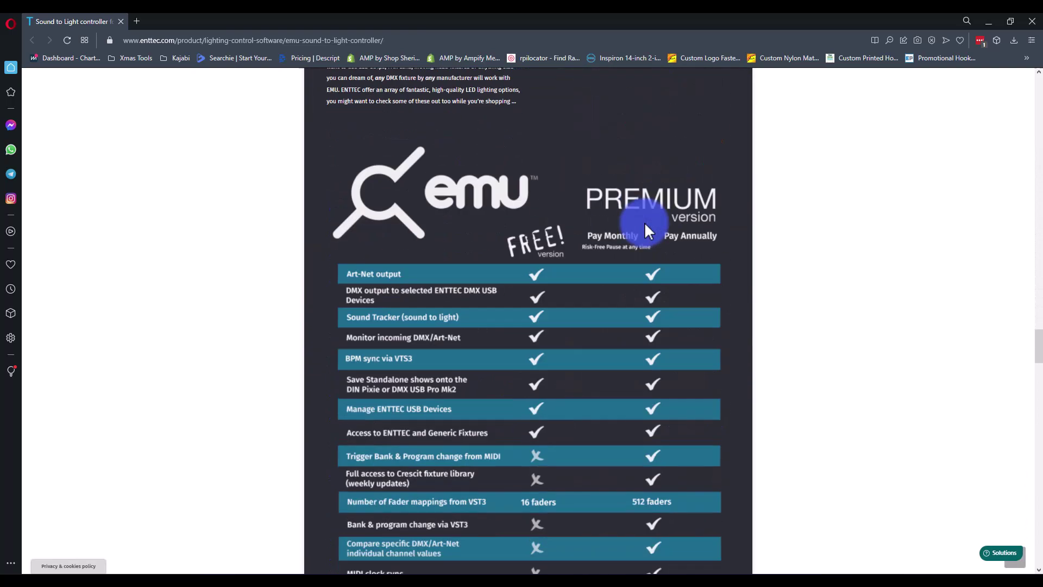
scroll(646, 225, down, 10)
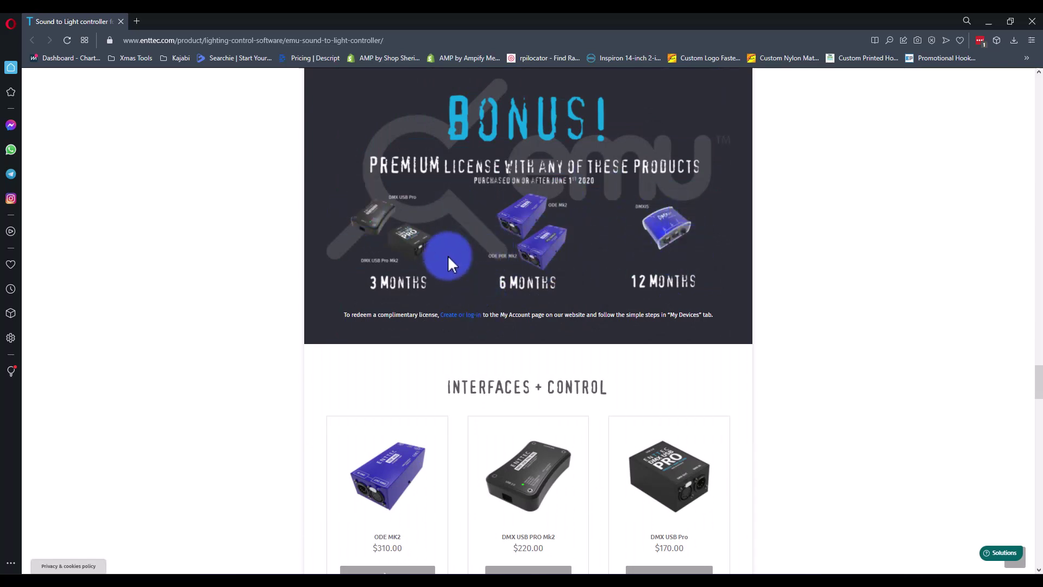
scroll(446, 255, down, 1)
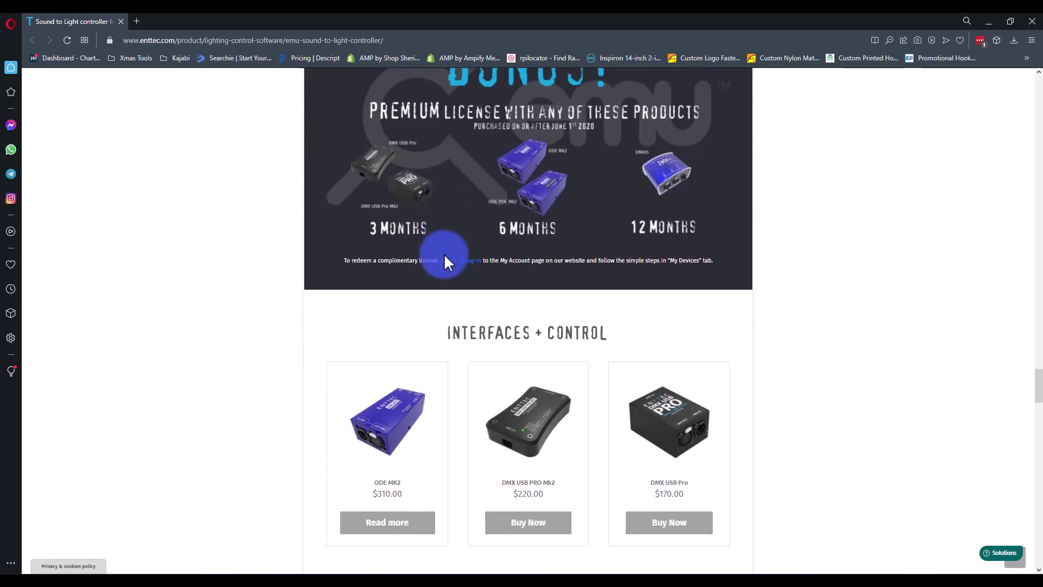
scroll(444, 261, up, 3)
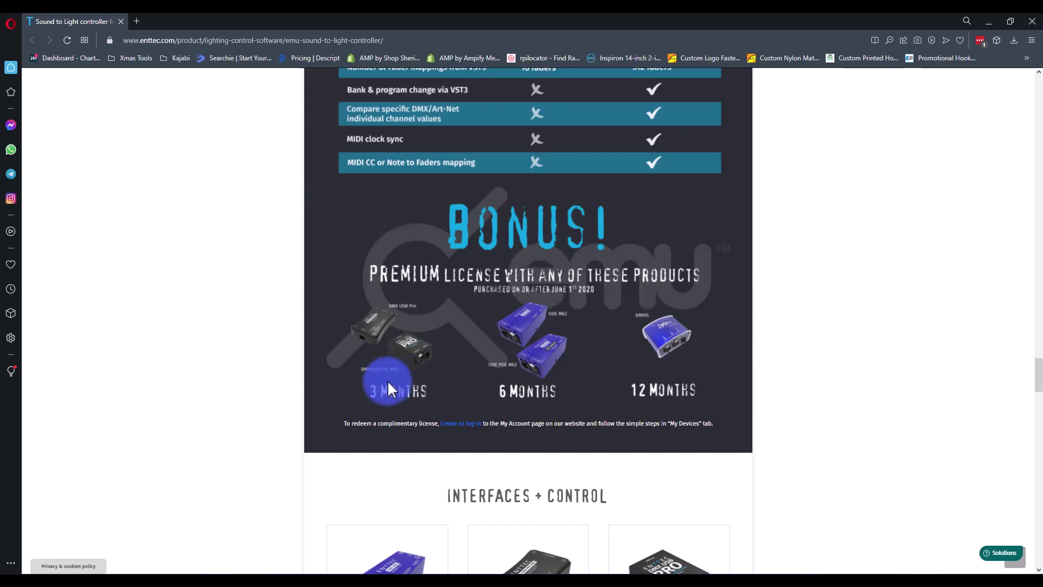
scroll(388, 389, down, 20)
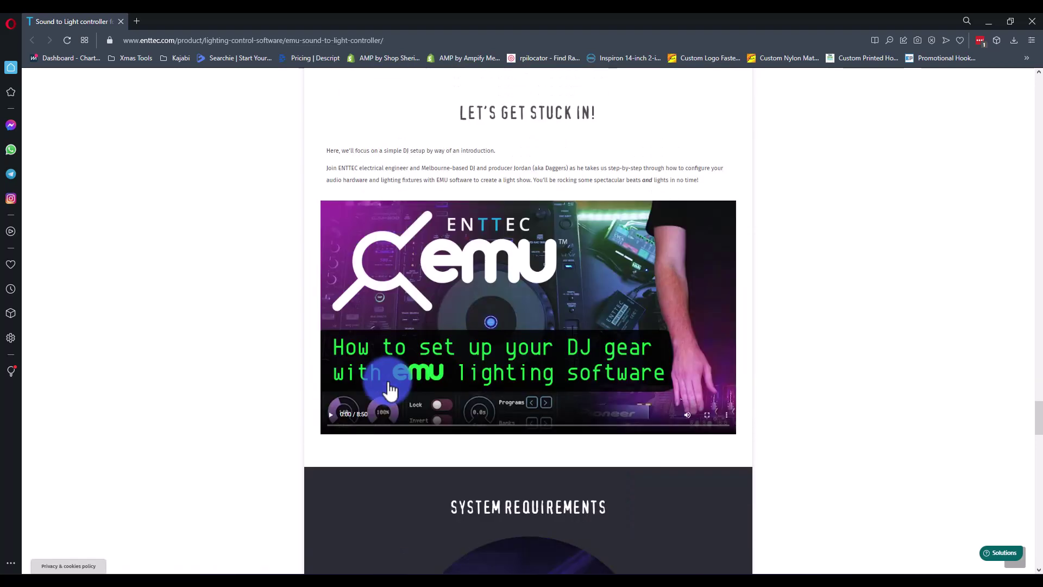
scroll(388, 389, down, 8)
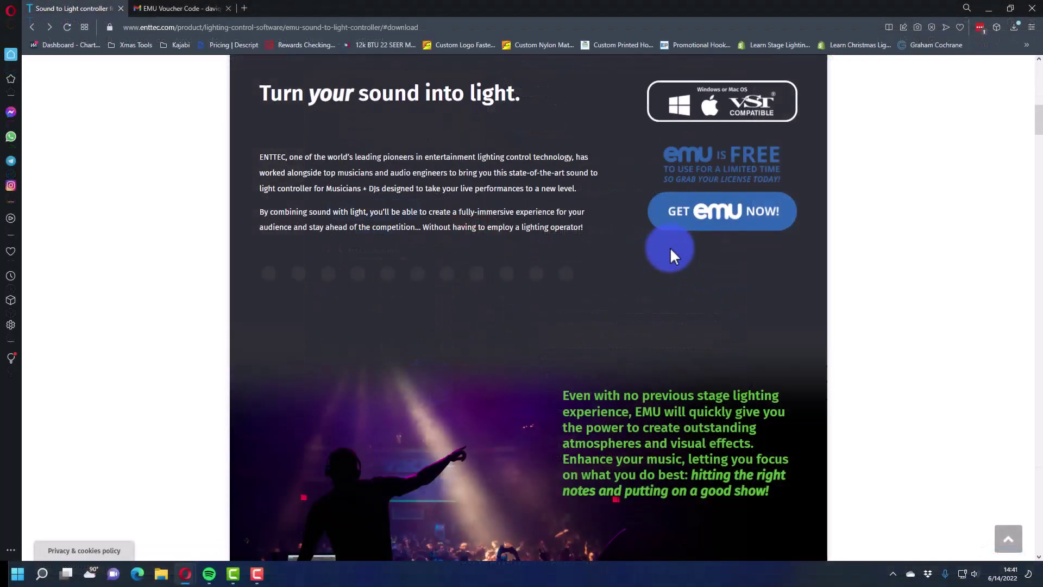
- Scroll down and back up to the VST3 plugin section with the GET EMU NOW! button
scroll(249, 204, down, 15)
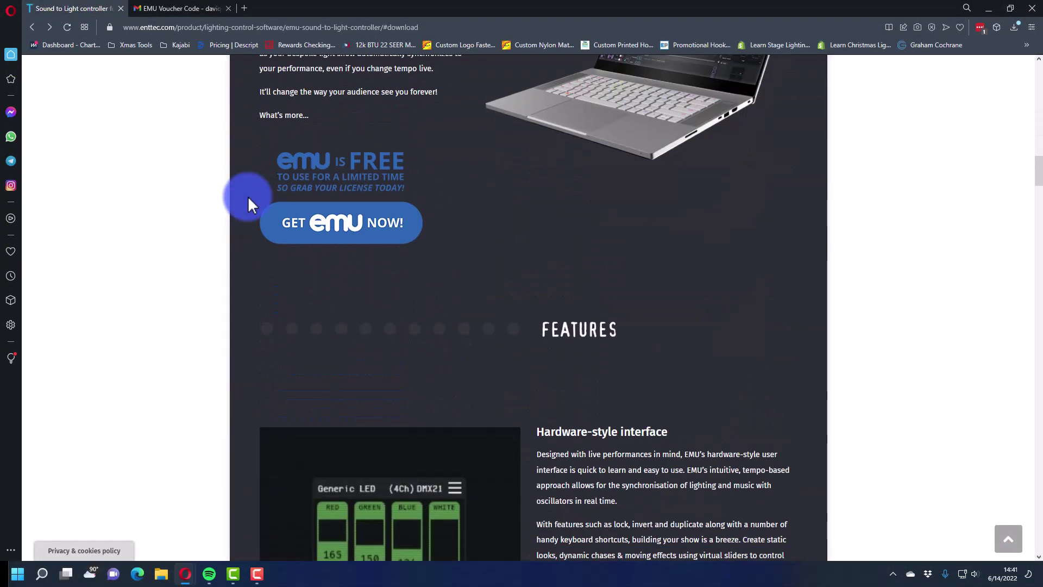
scroll(247, 203, down, 15)
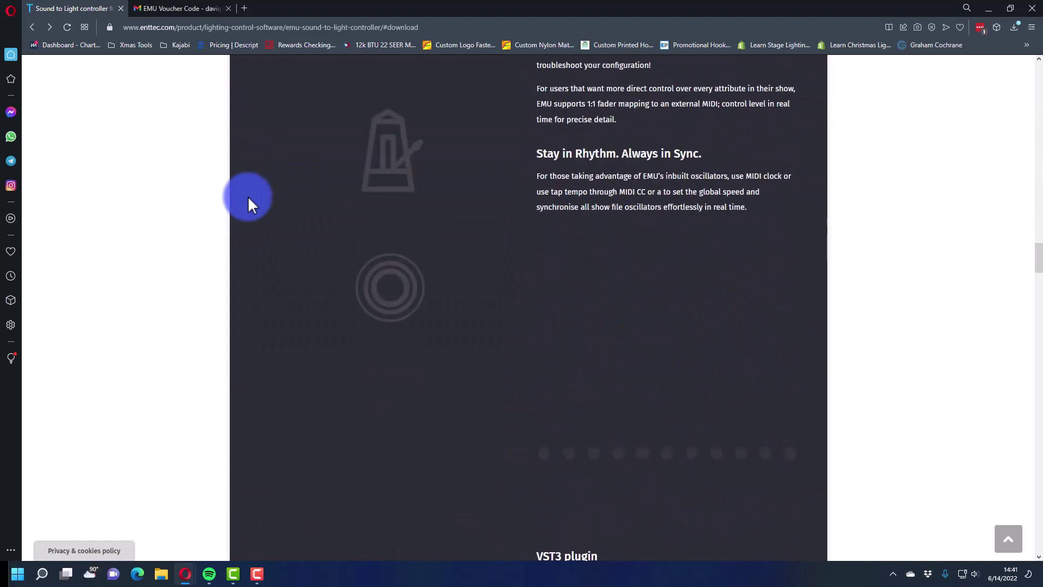
scroll(248, 198, down, 7)
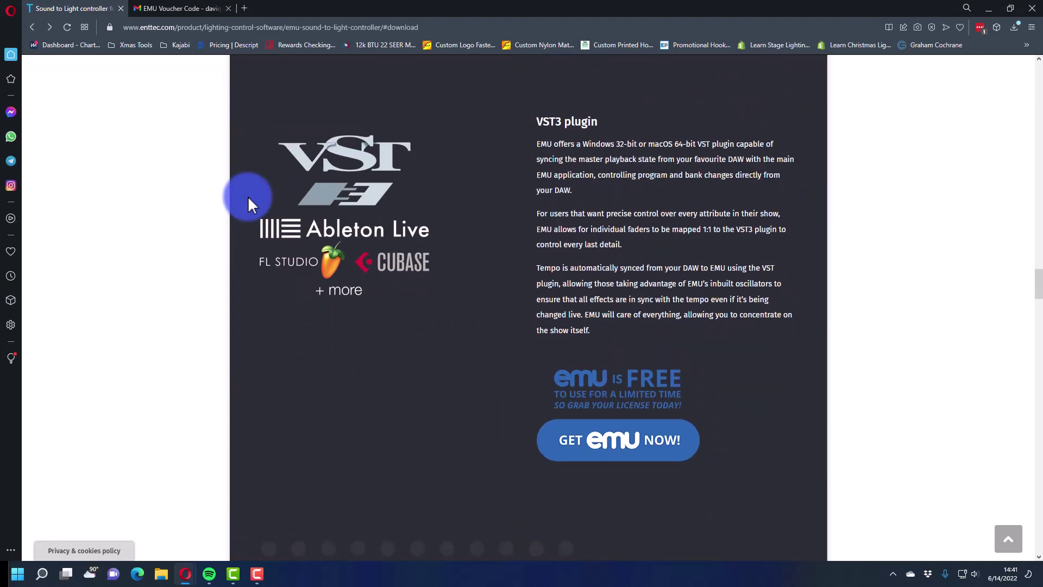
scroll(248, 196, down, 4)
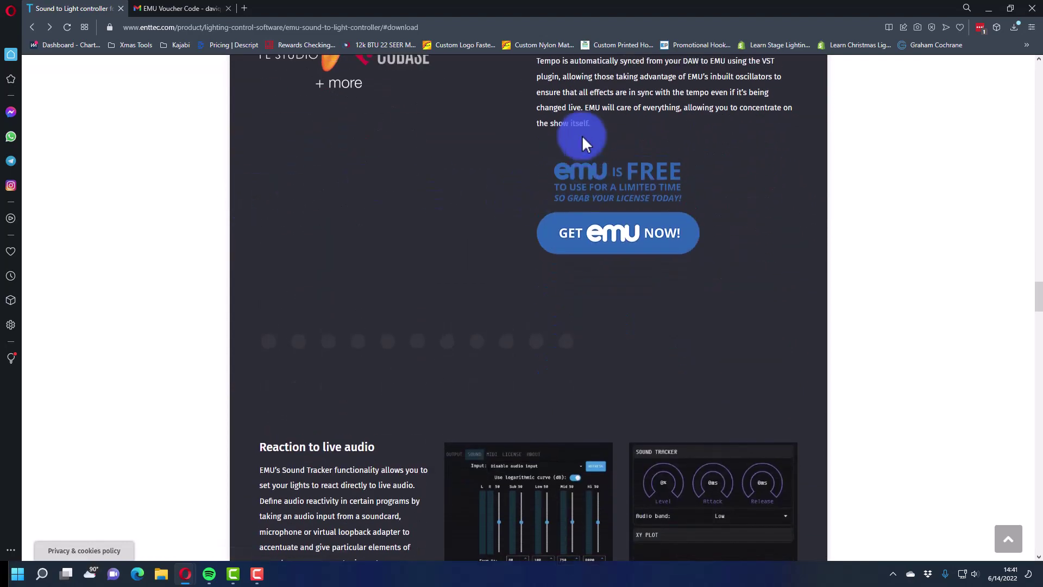
scroll(582, 135, up, 4)
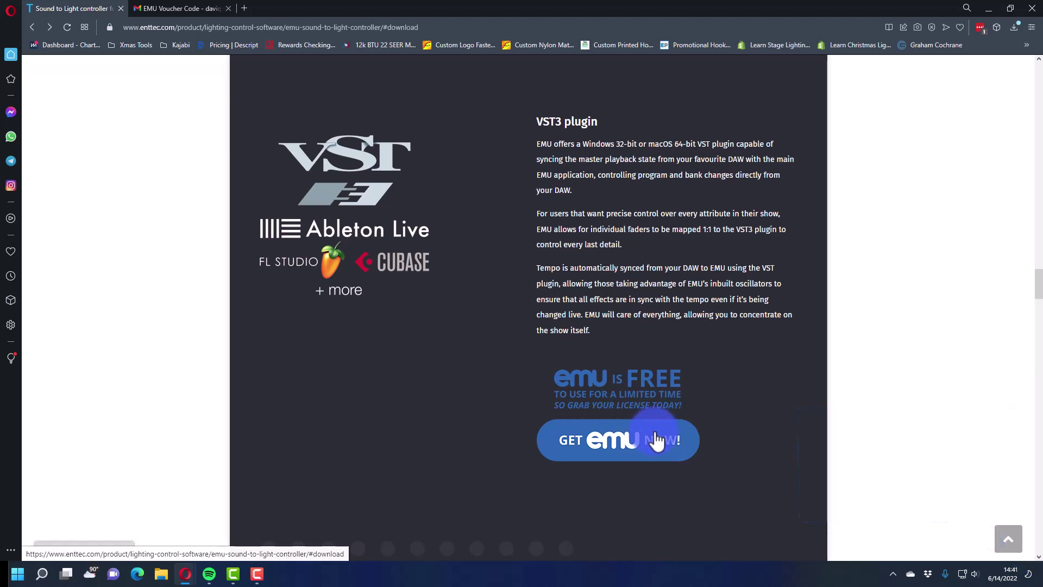
- Minimize Opera and launch EMU from its desktop shortcut
click(989, 9)
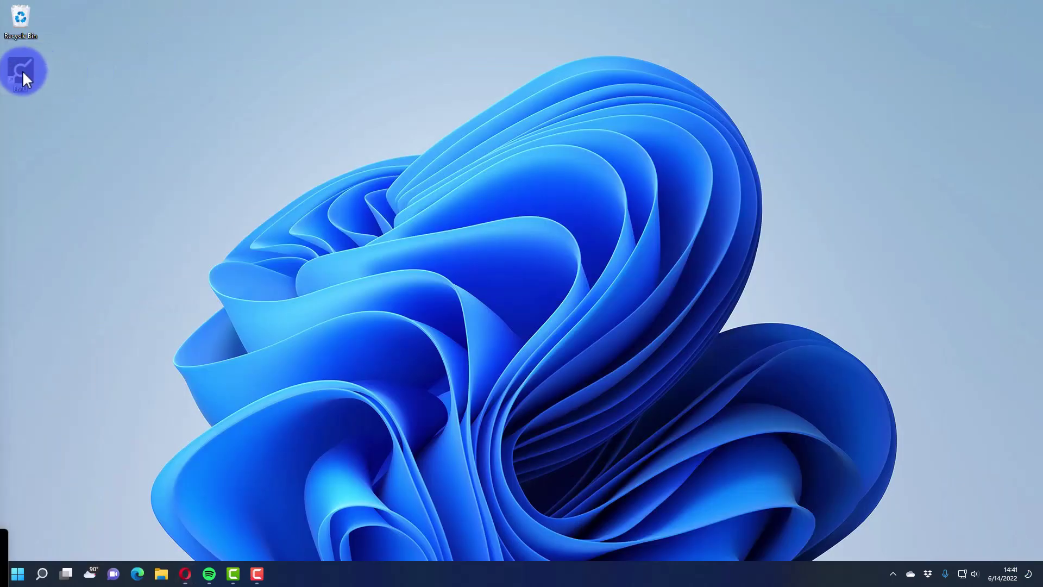
right_click(21, 70)
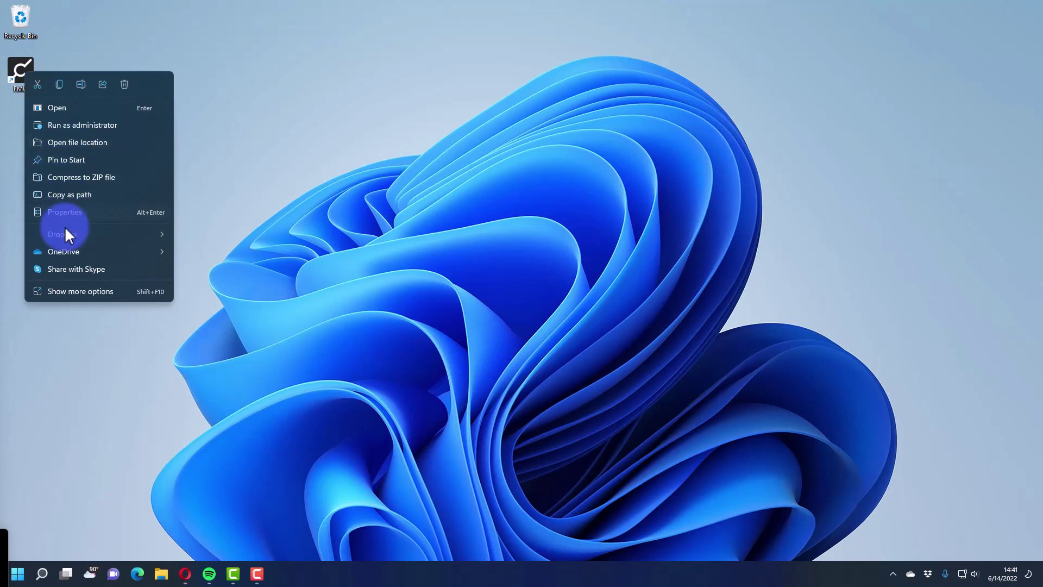
drag(19, 69, 286, 580)
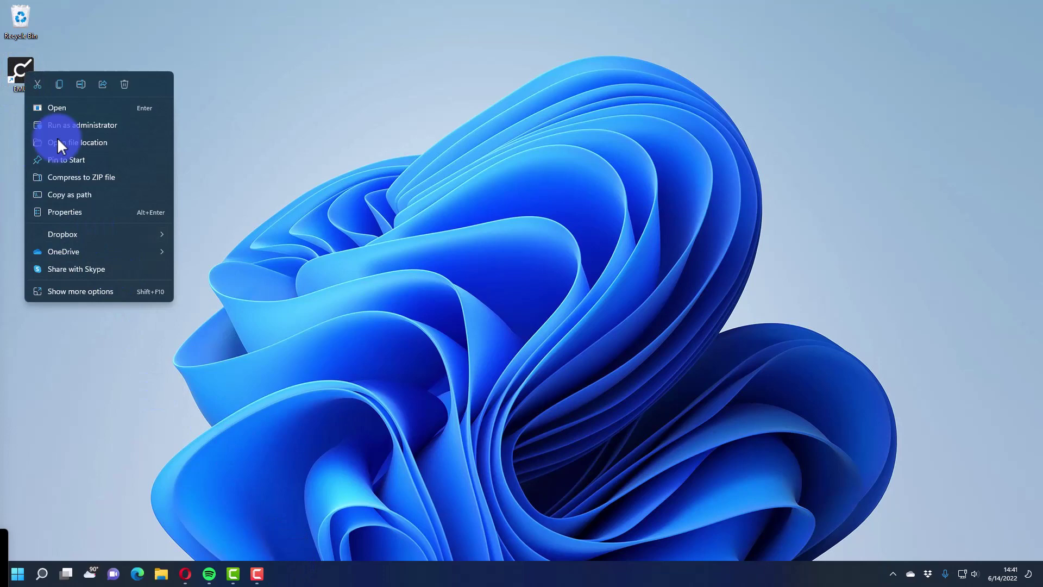
click(94, 38)
double_click(24, 76)
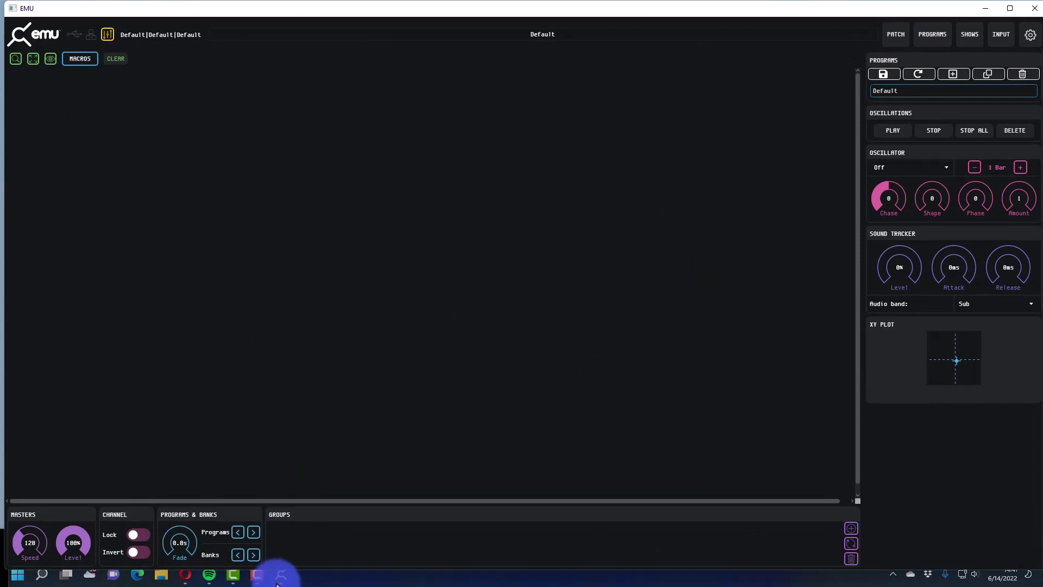
- Pin EMU to the Windows taskbar
right_click(280, 573)
click(275, 528)
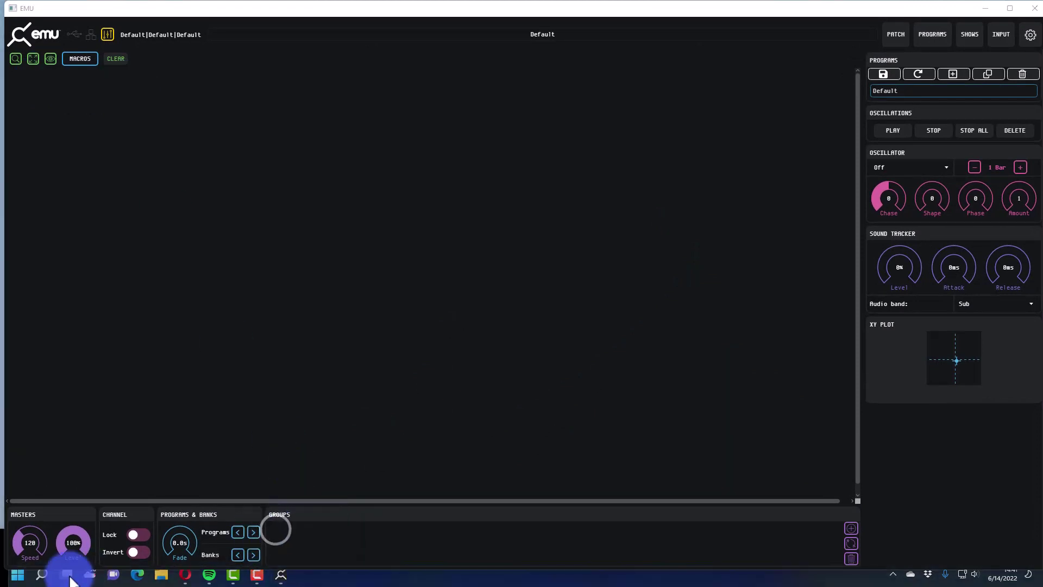
click(17, 573)
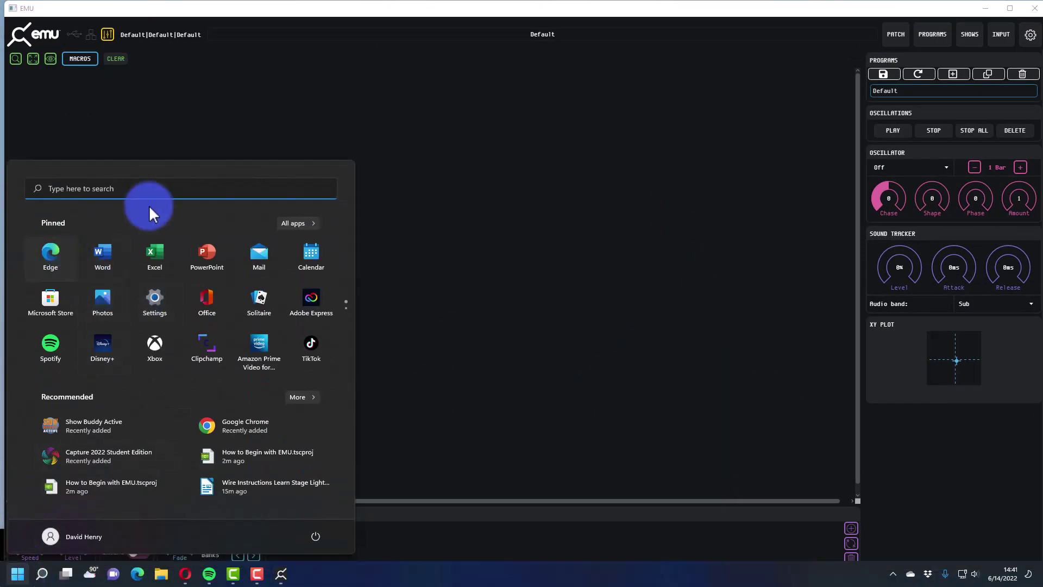
click(413, 181)
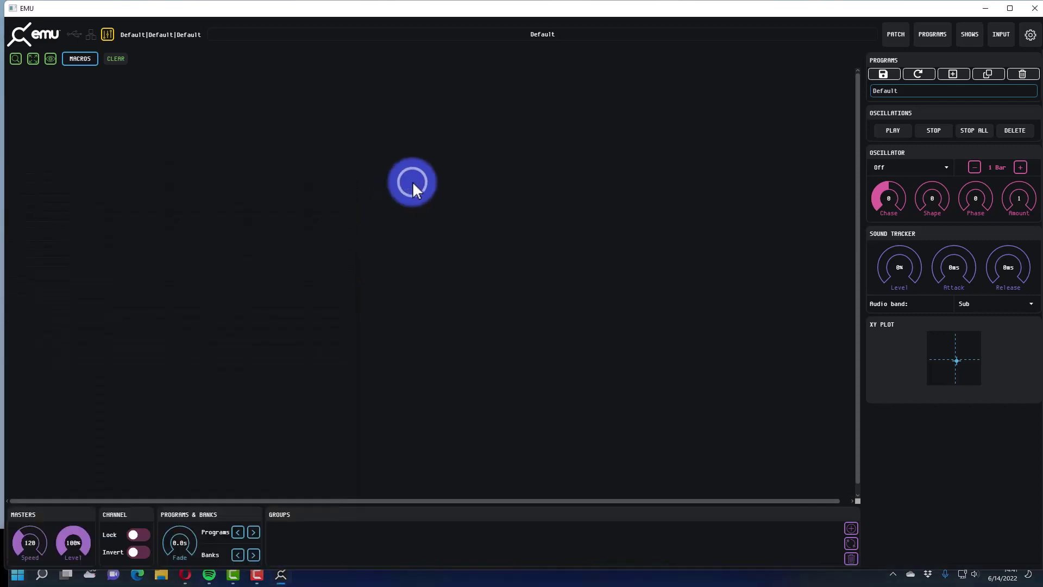
- Maximize the EMU window and switch back to Opera
click(1006, 11)
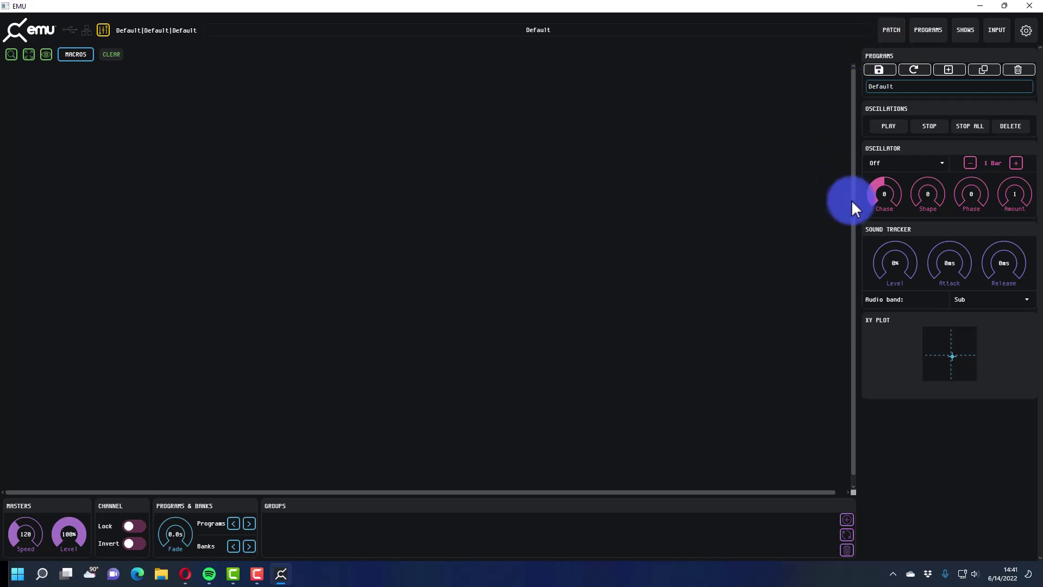
key(alt+Tab)
key(Tab)
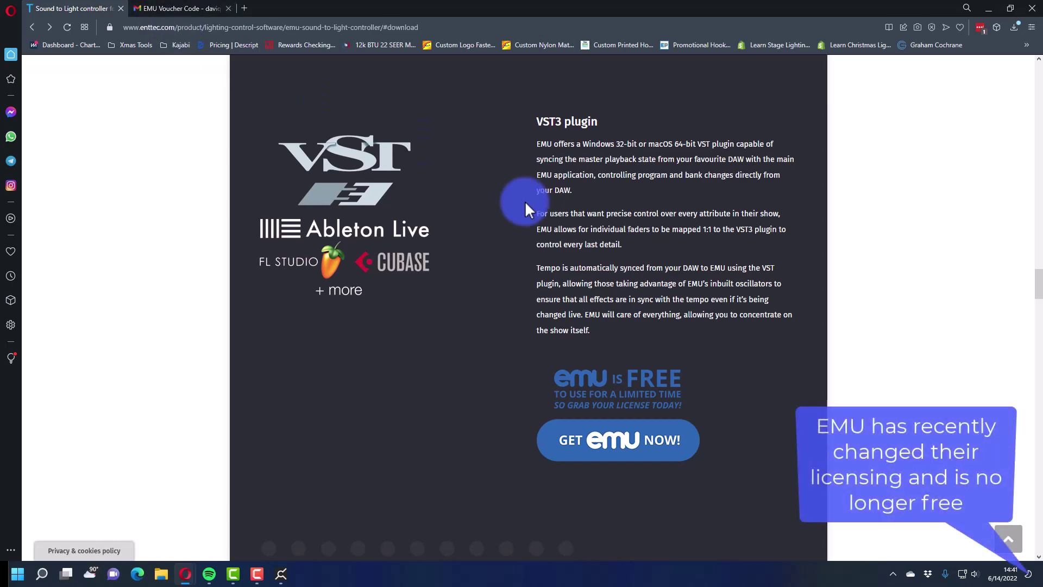
- Scroll through the EMU feature sections in Opera, then switch back to the EMU window
scroll(525, 201, up, 10)
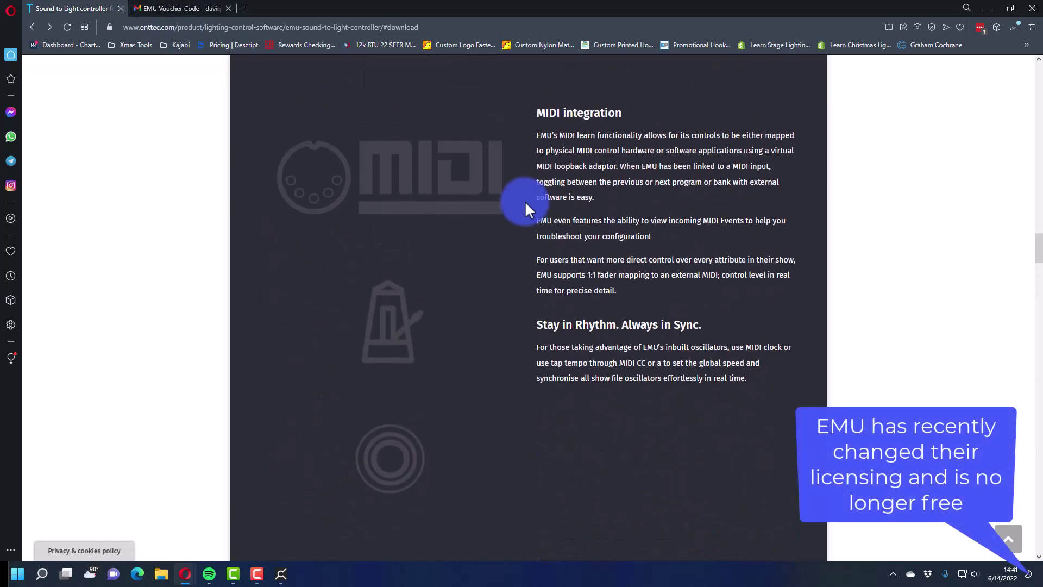
scroll(526, 206, up, 10)
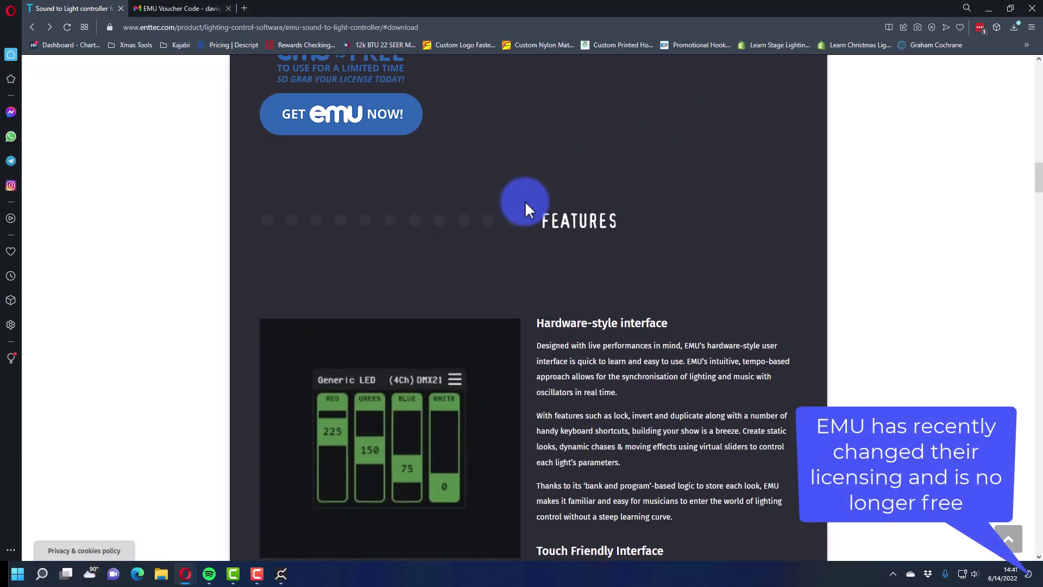
scroll(525, 201, up, 2)
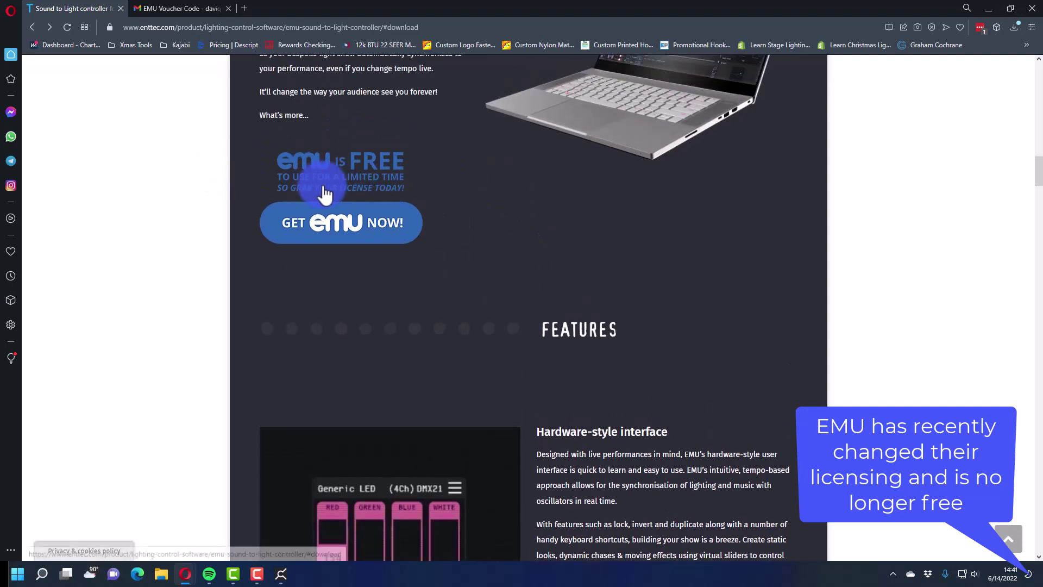
scroll(473, 222, down, 10)
scroll(473, 227, down, 6)
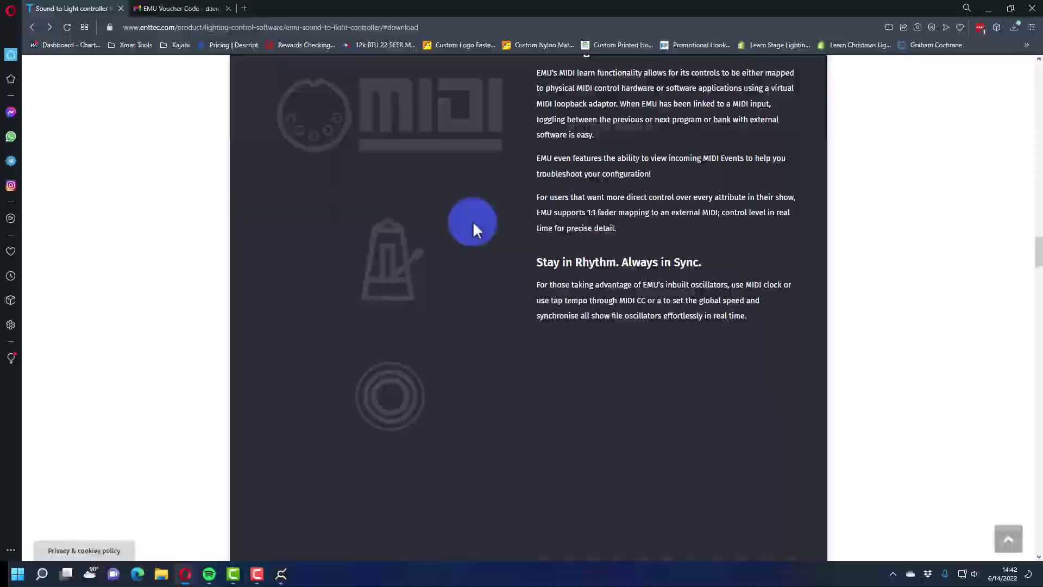
key(alt+Tab)
click(894, 29)
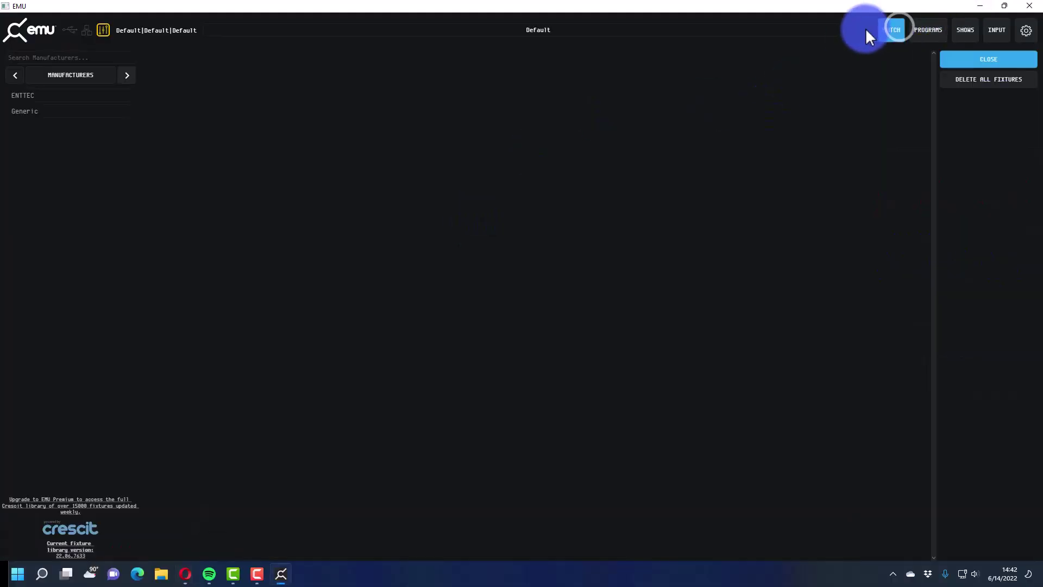
click(54, 100)
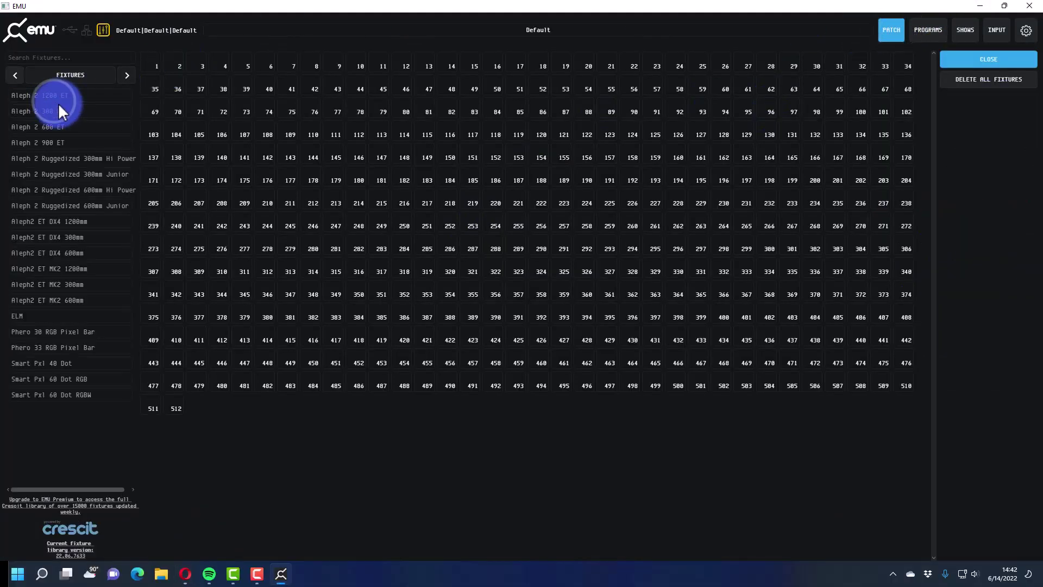
click(18, 75)
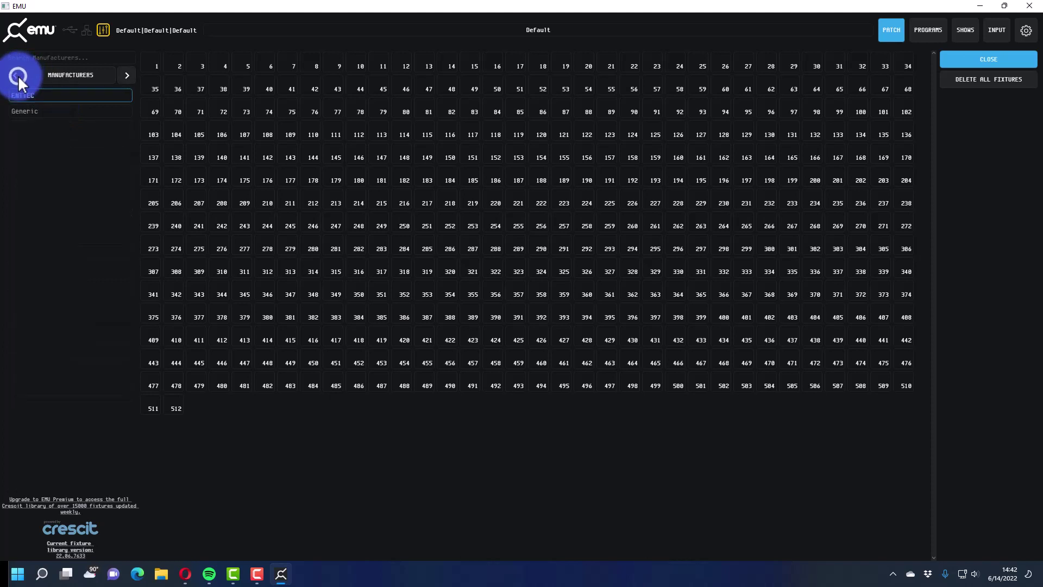
click(35, 111)
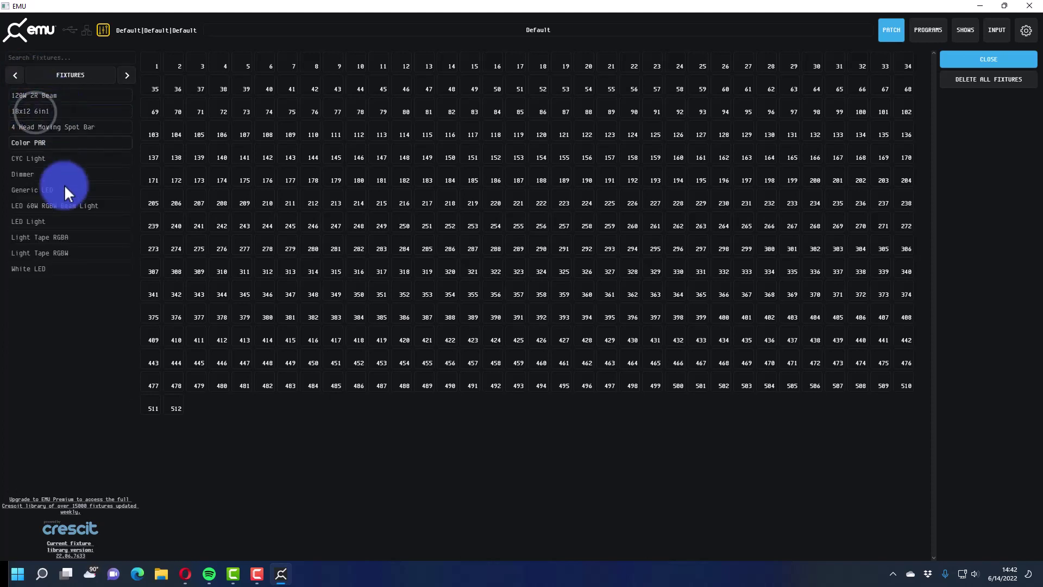
click(13, 79)
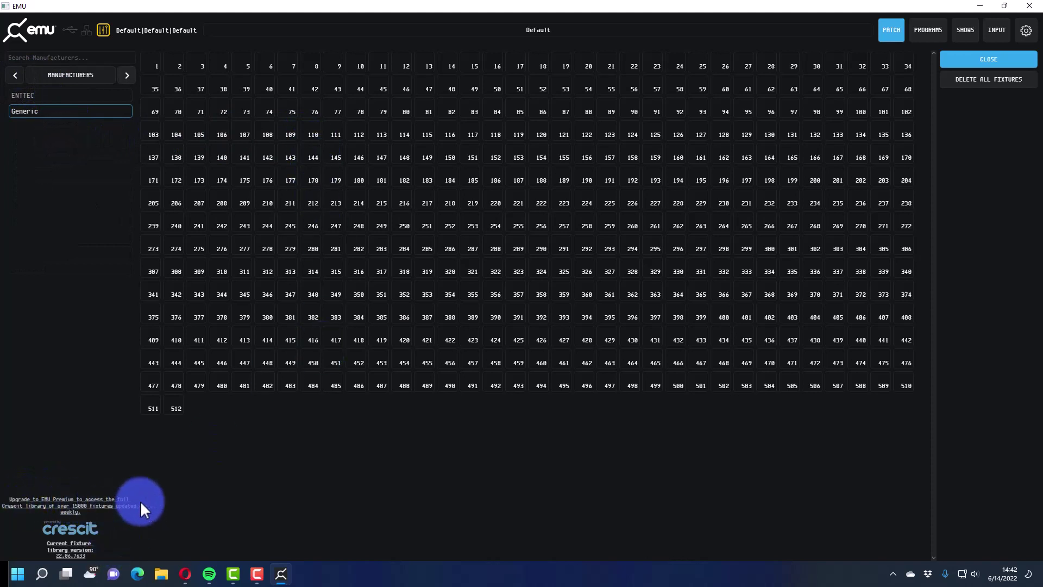
click(905, 27)
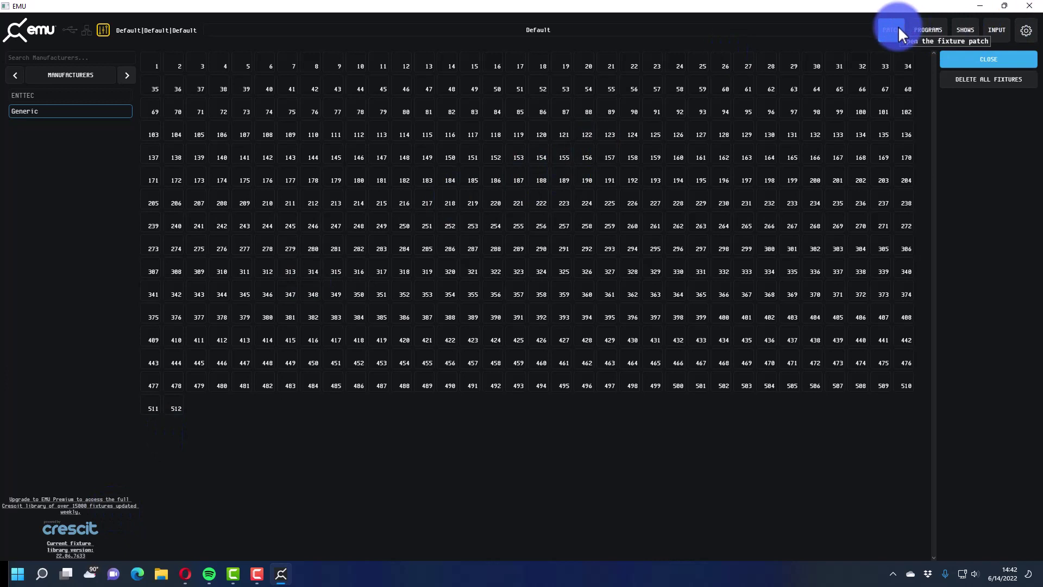
click(899, 27)
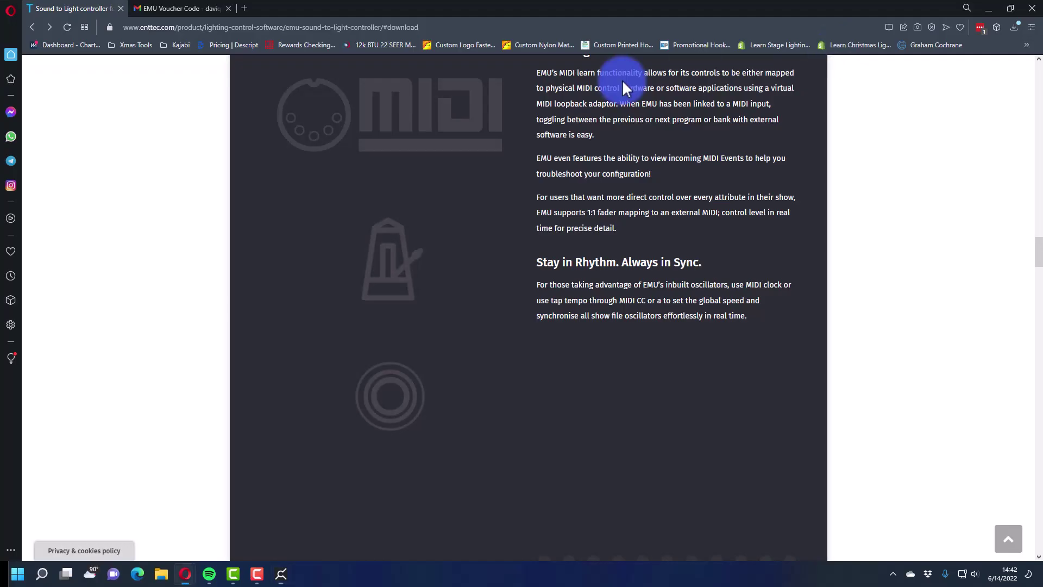
- Scroll through the Apply for free EMU form and select the domain in the address bar
scroll(321, 193, down, 10)
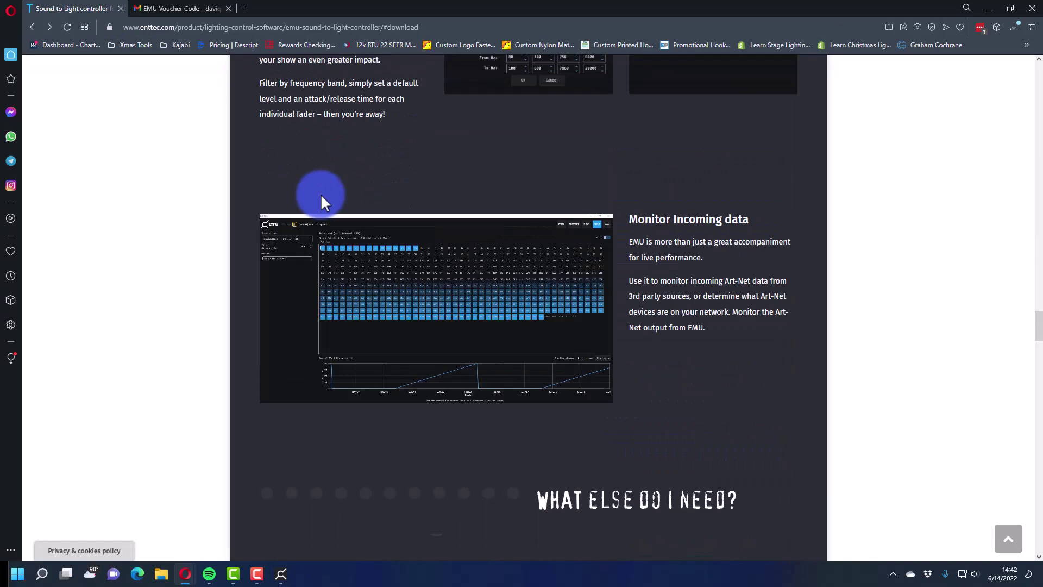
scroll(321, 193, up, 15)
scroll(321, 194, up, 20)
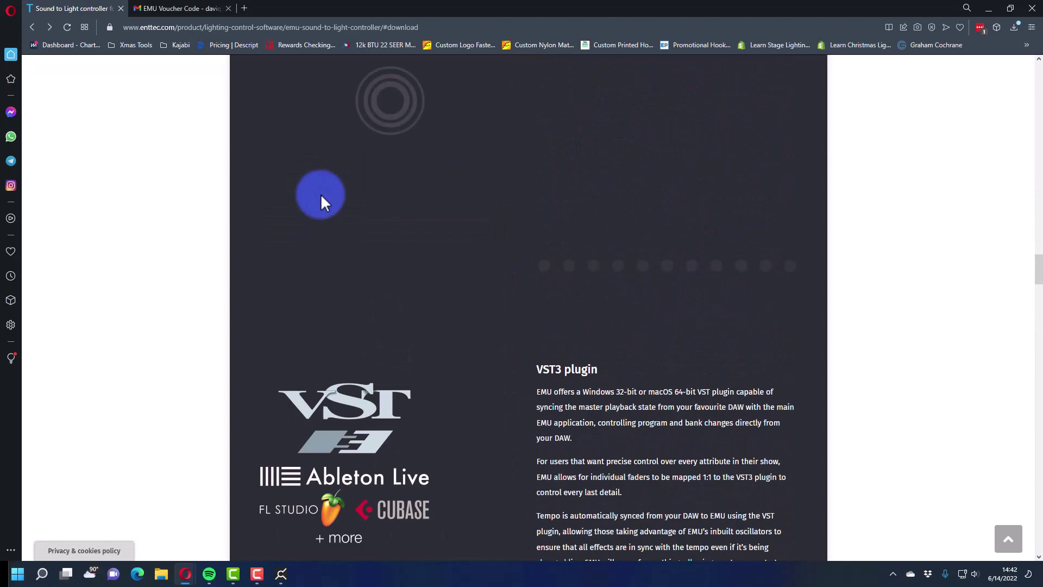
scroll(321, 201, up, 2)
scroll(326, 203, down, 12)
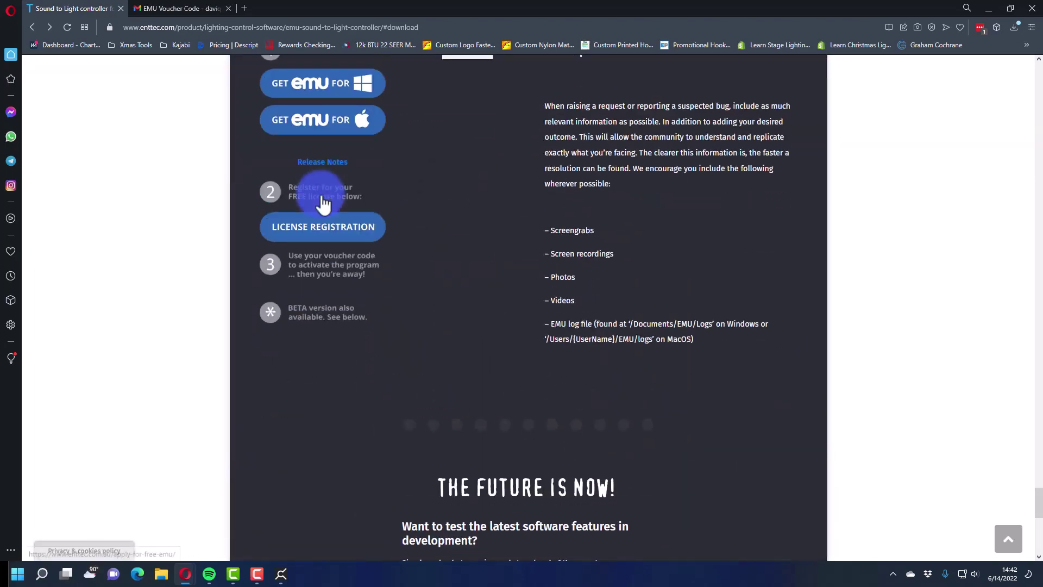
scroll(333, 202, up, 2)
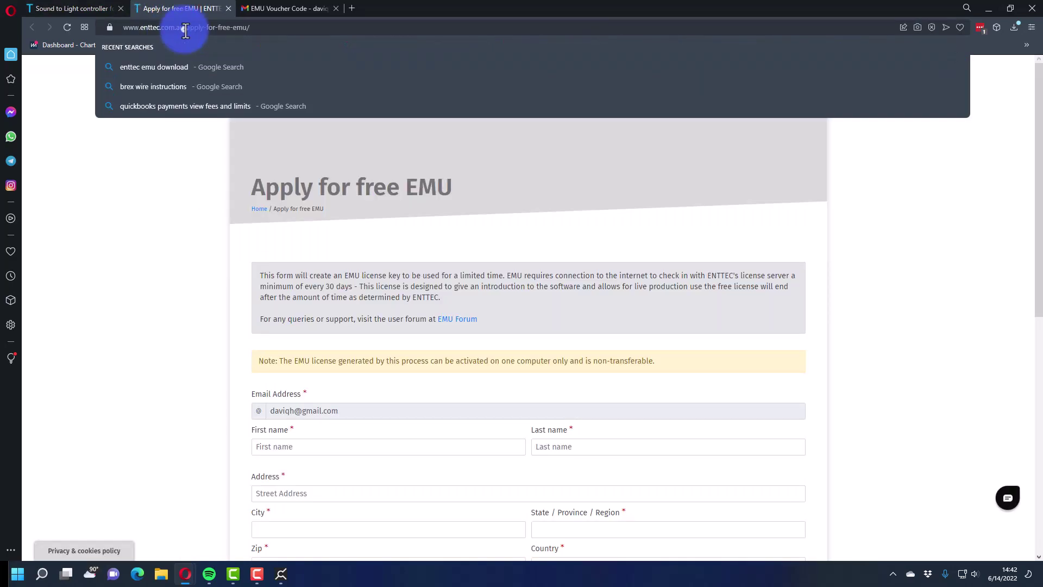
drag(123, 27, 185, 27)
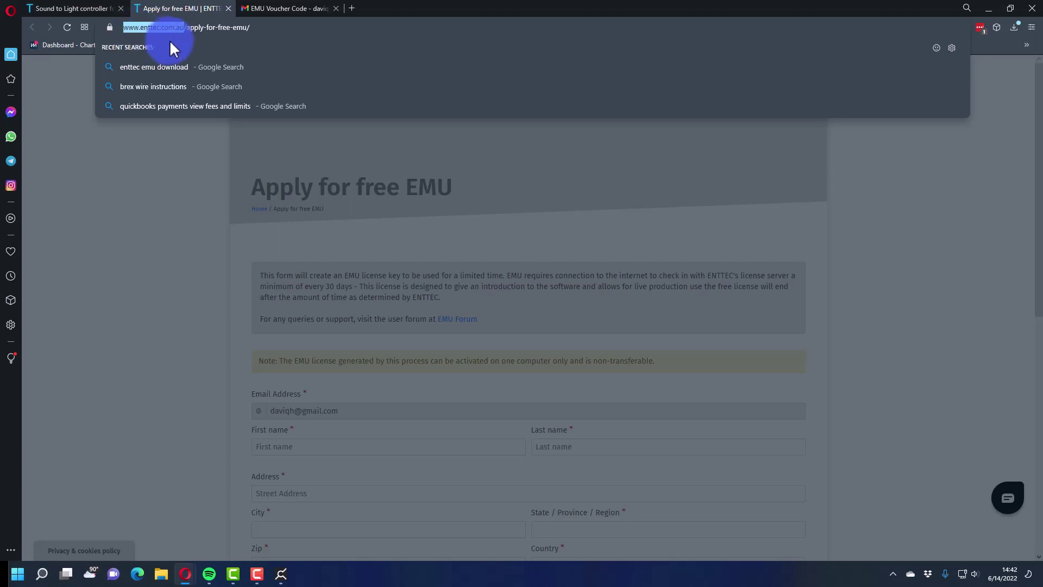
click(237, 153)
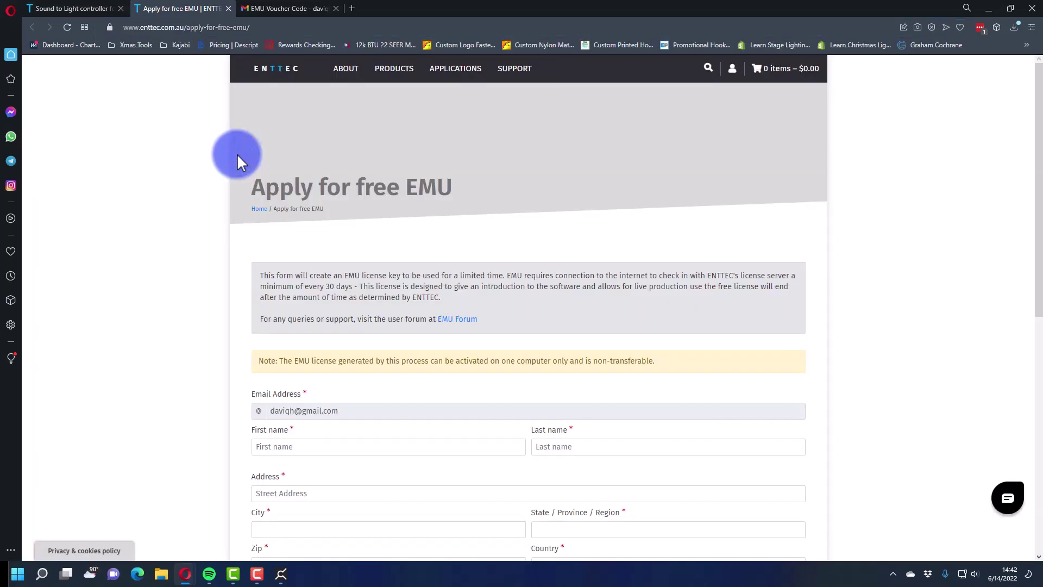
- Review the form's licence information paragraph, then close the application form tab
scroll(237, 153, down, 2)
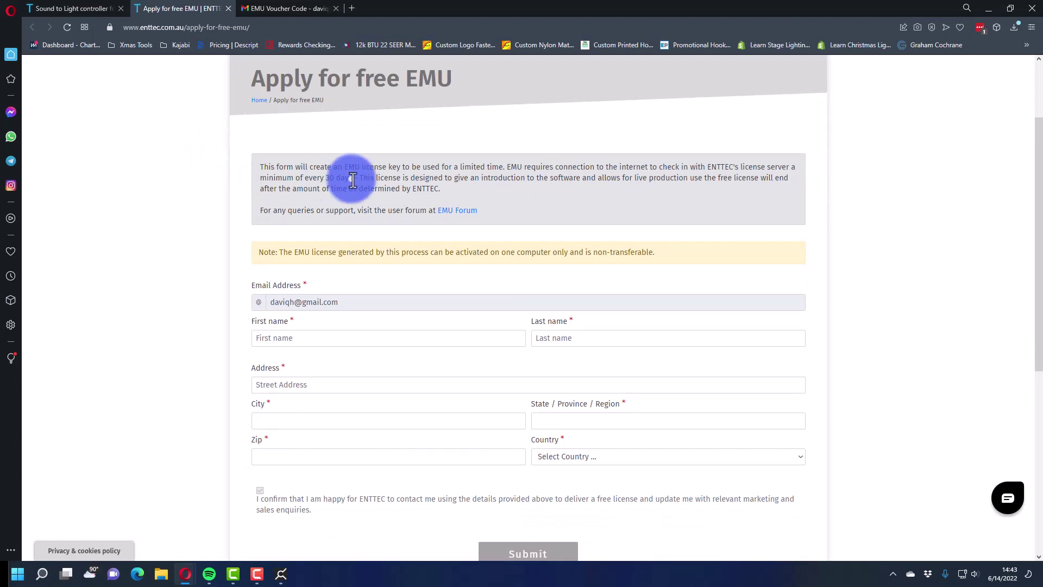
scroll(353, 179, up, 2)
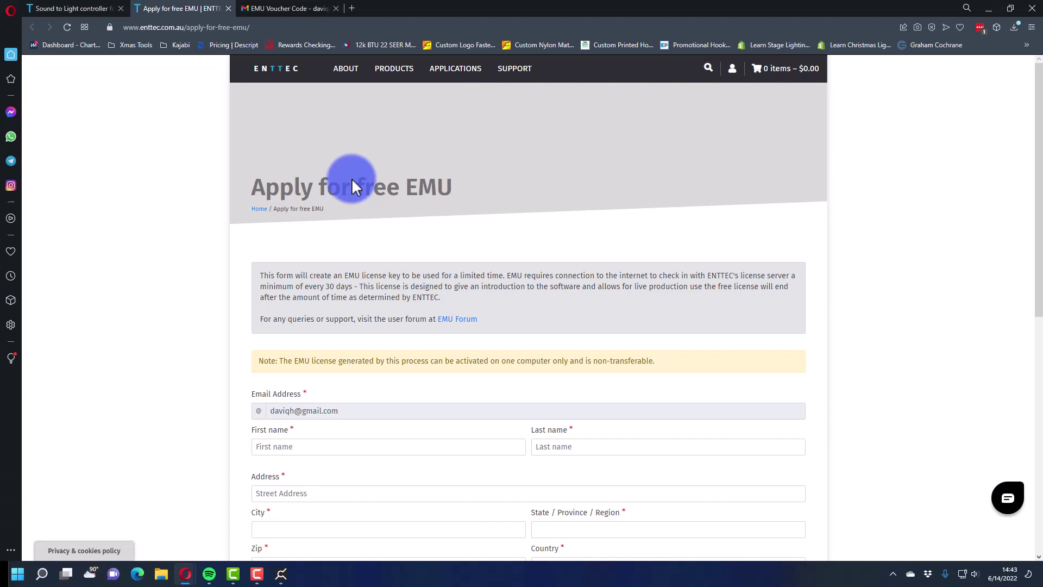
scroll(352, 162, down, 4)
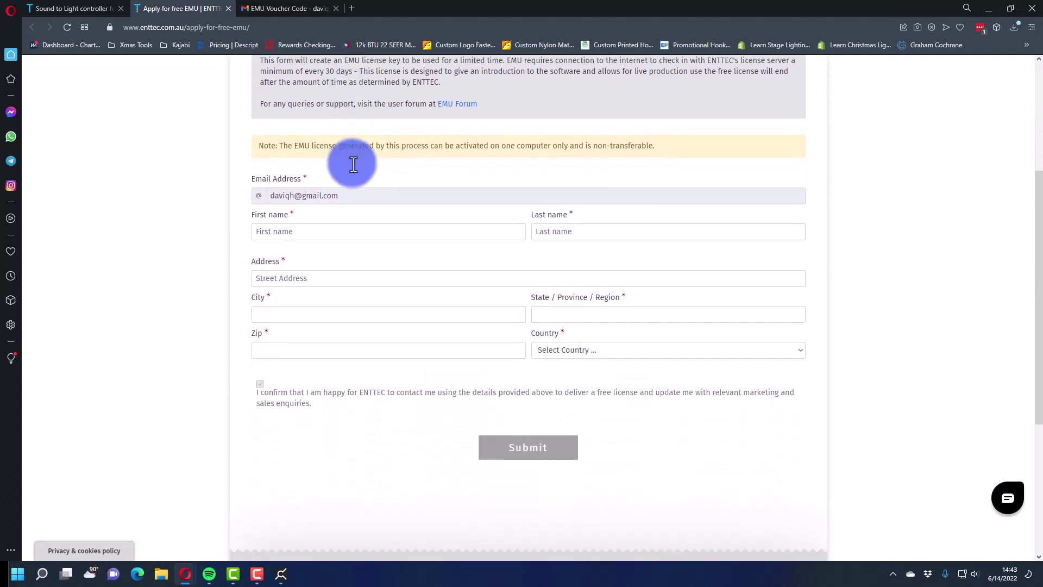
scroll(352, 162, up, 1)
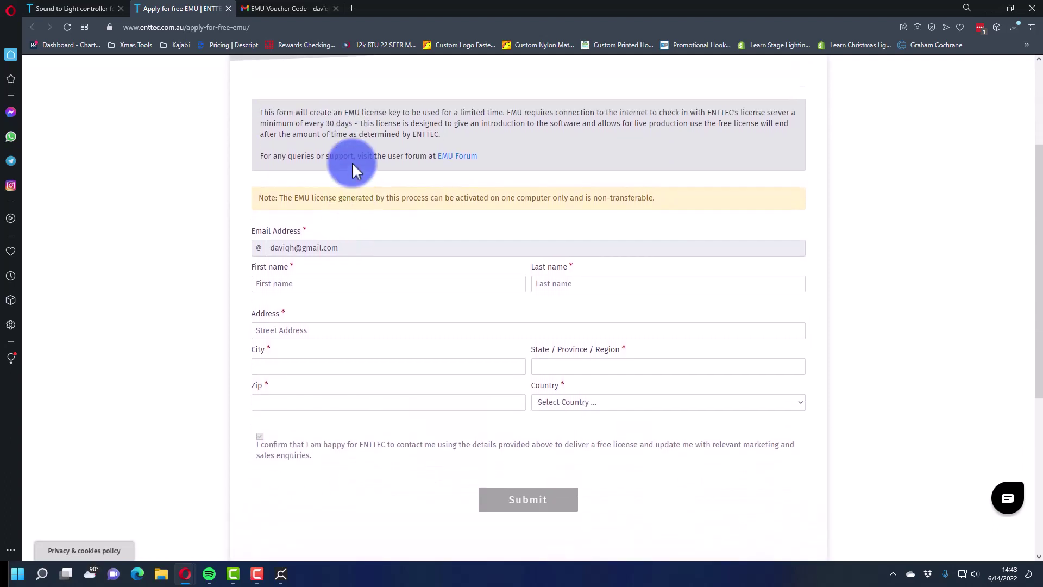
drag(261, 107, 478, 145)
click(479, 146)
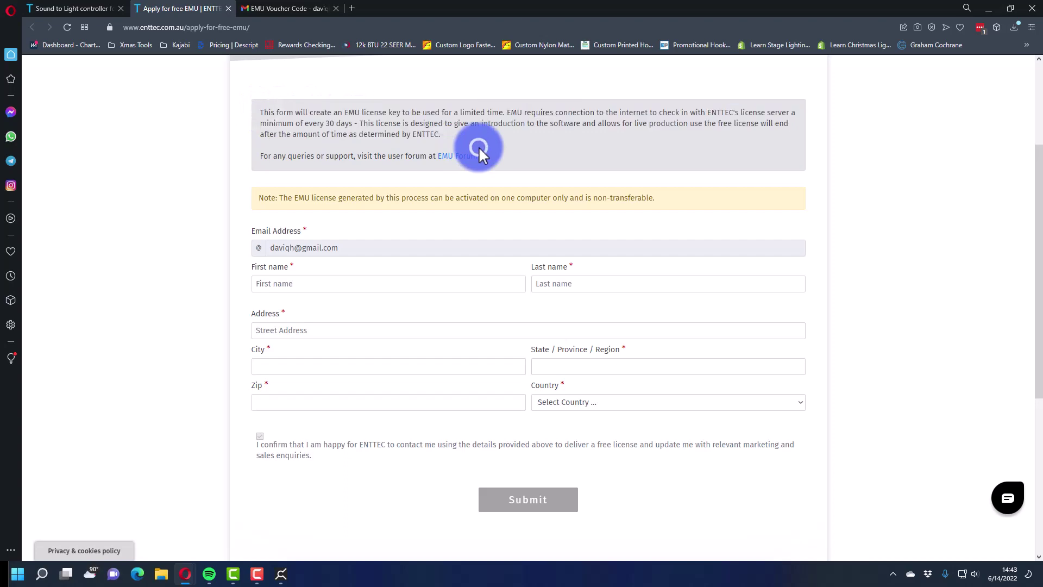
scroll(339, 243, down, 2)
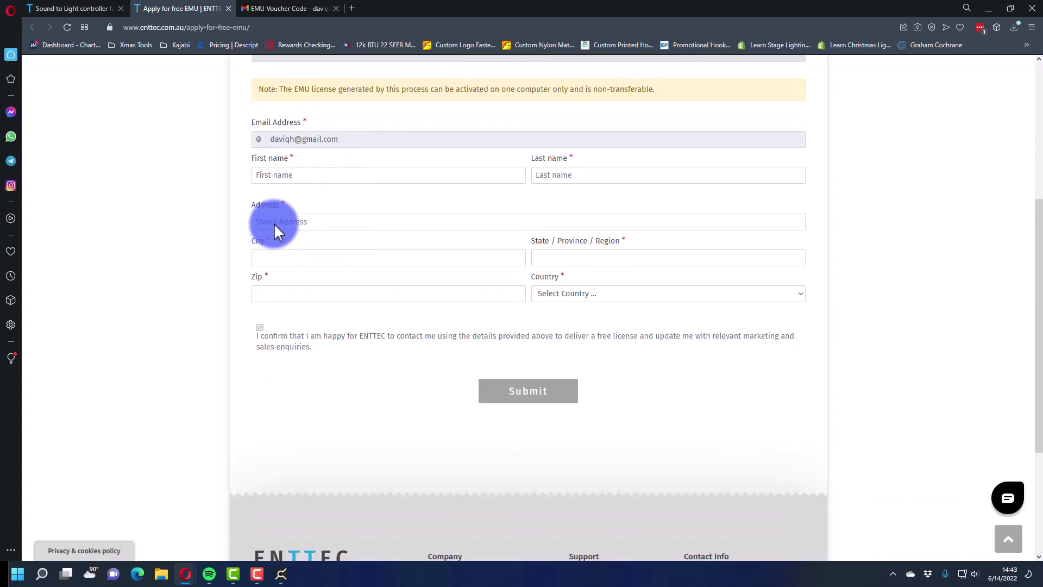
click(229, 8)
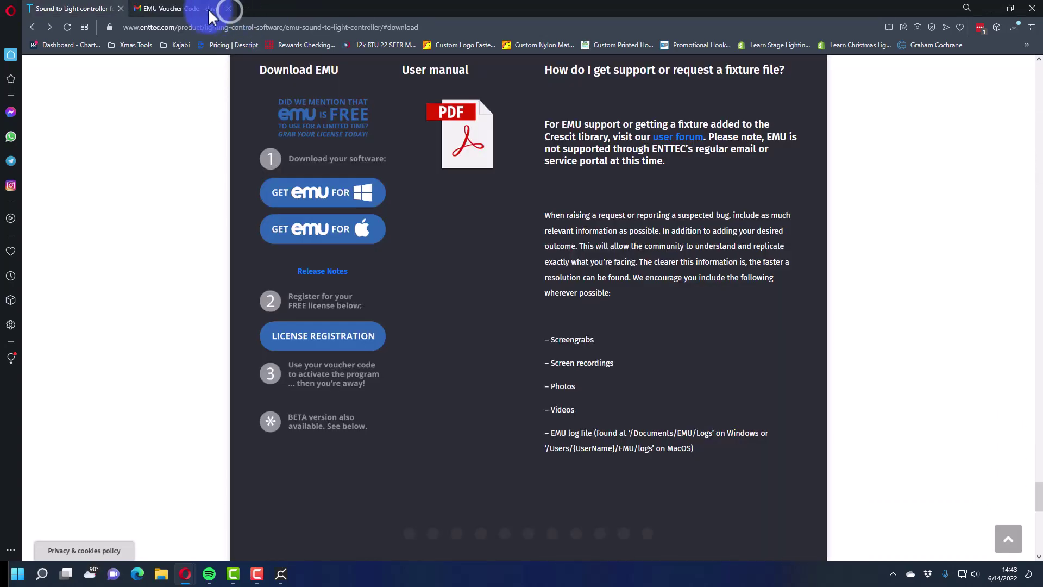
- Copy the voucher code from ENTTEC's 'EMU Voucher Code' email in Gmail
click(202, 8)
double_click(582, 372)
right_click(582, 372)
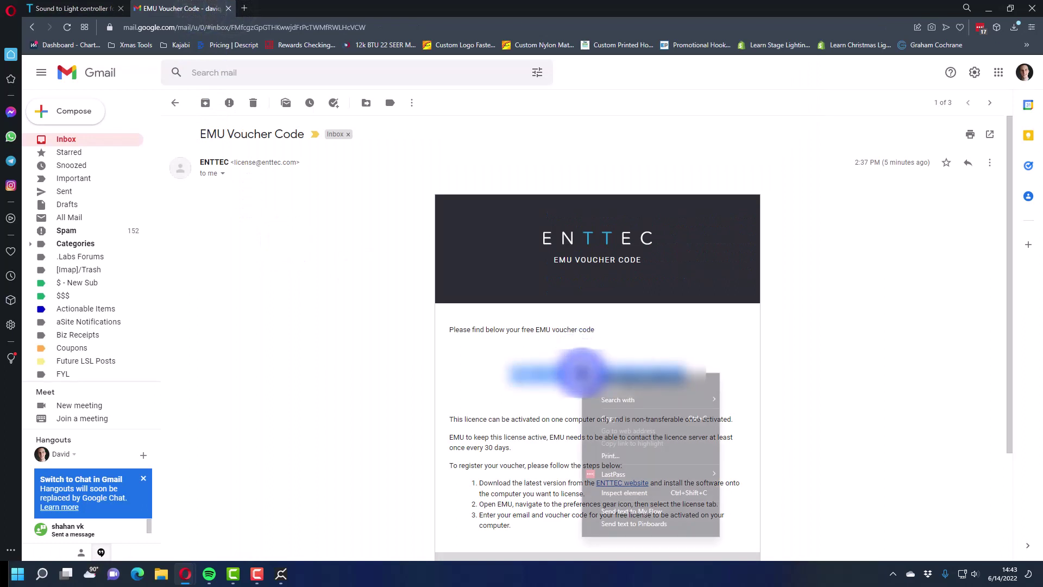
click(610, 424)
click(543, 348)
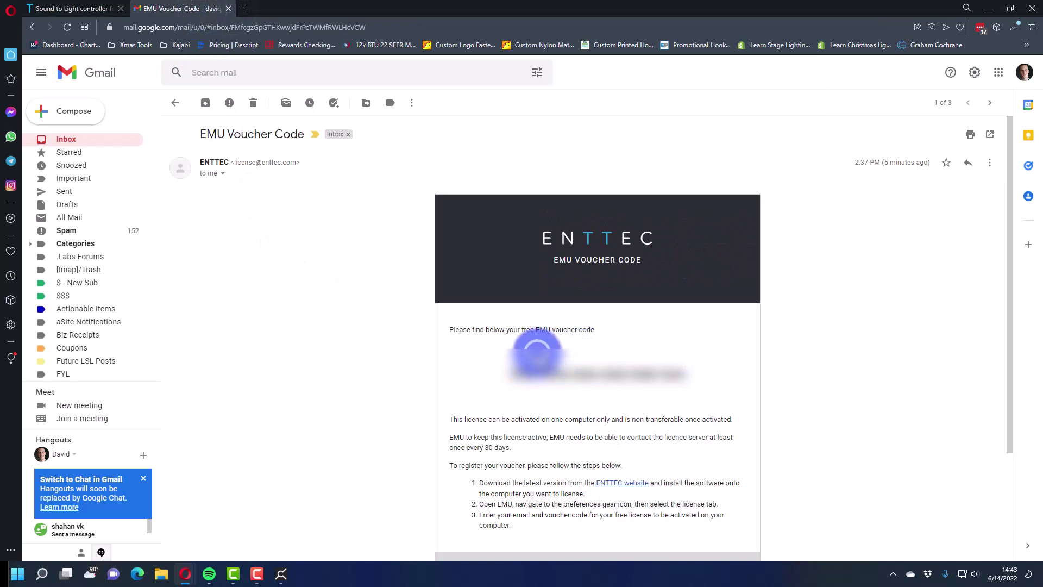
drag(443, 413, 722, 433)
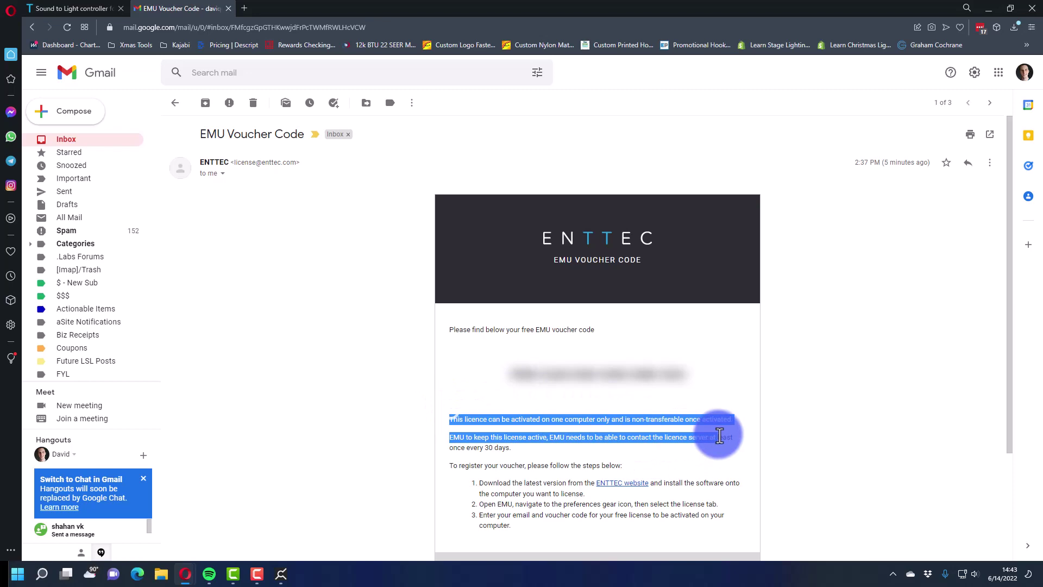
click(718, 434)
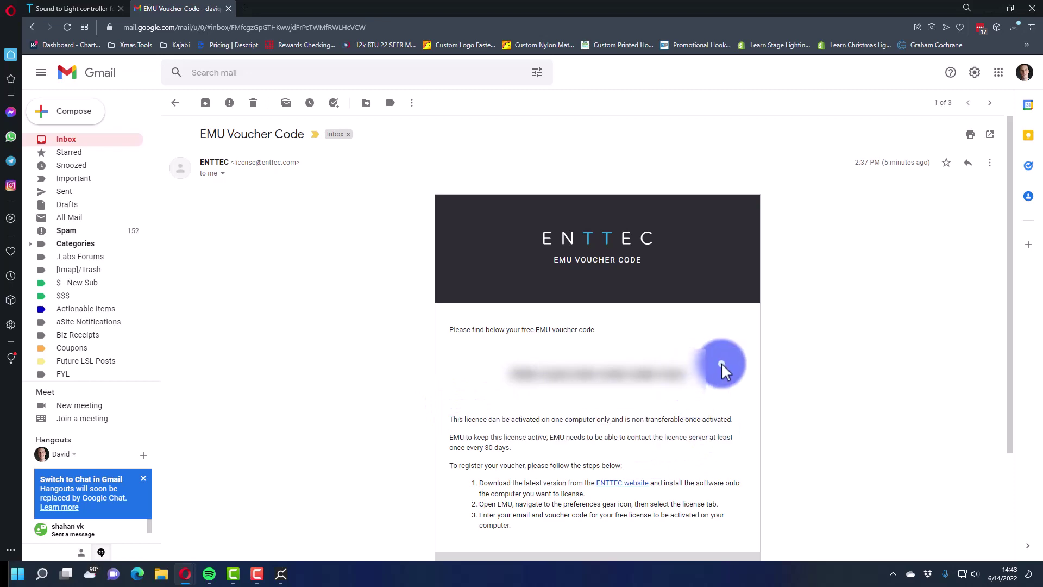
- Switch to EMU and open the LICENSE page in Settings
key(ctrl+Tab)
key(alt+Tab)
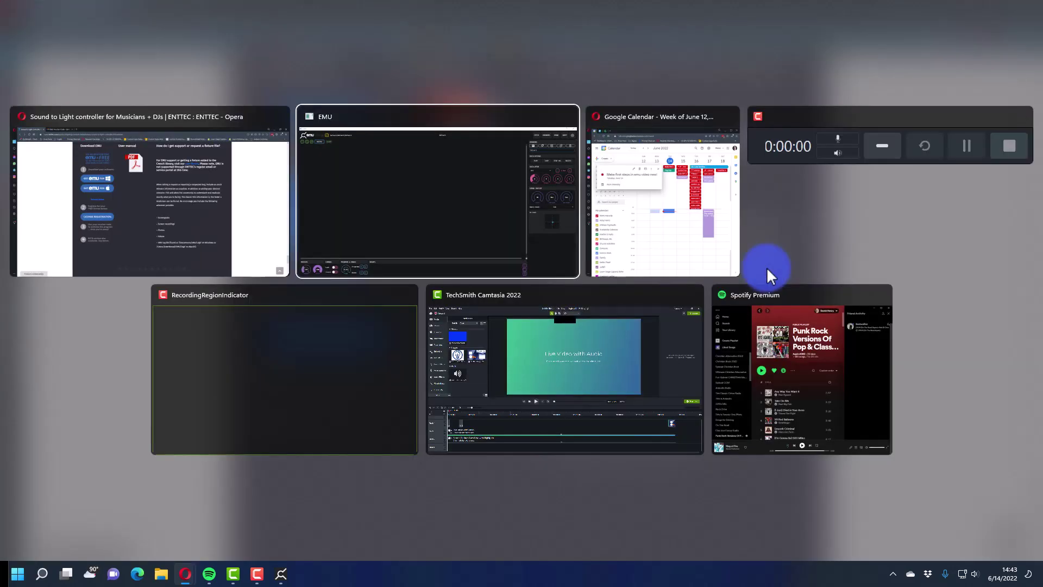
key(alt+Tab)
key(alt+Tab)
key(alt+Tab)
key(alt+Tab)
key(alt+Tab)
key(alt+Tab)
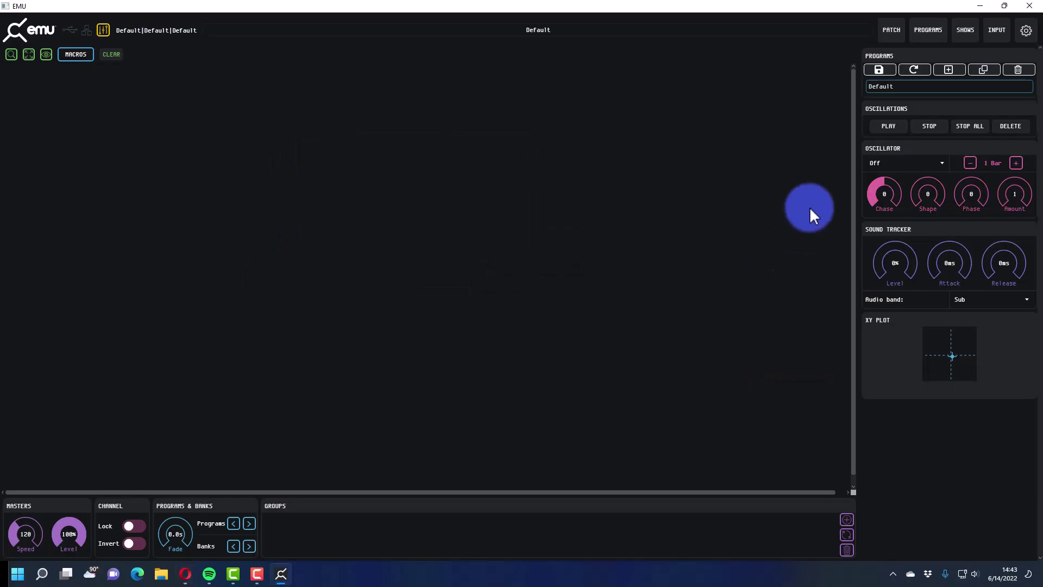
click(1026, 29)
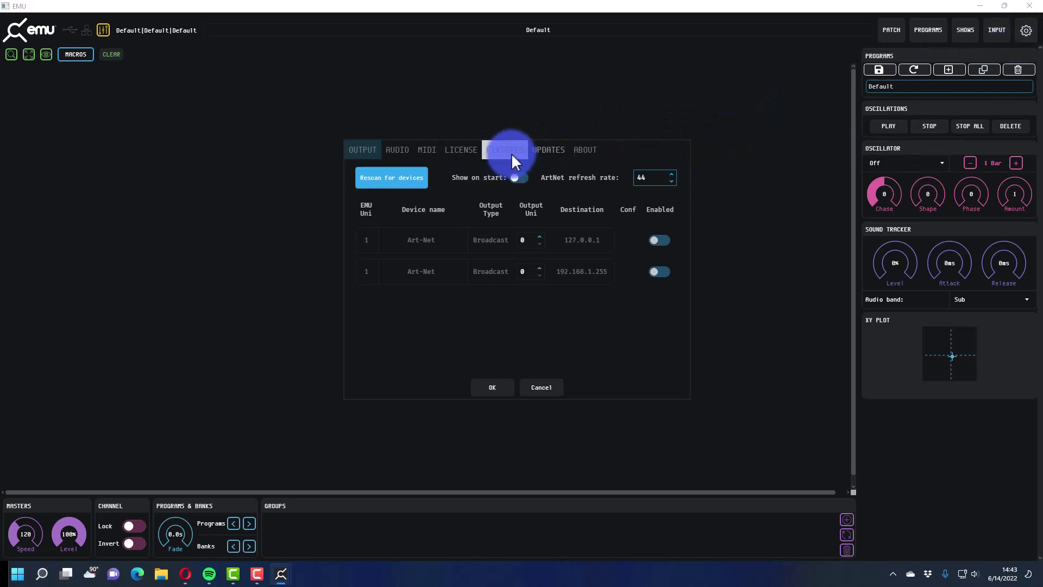
click(550, 150)
click(466, 150)
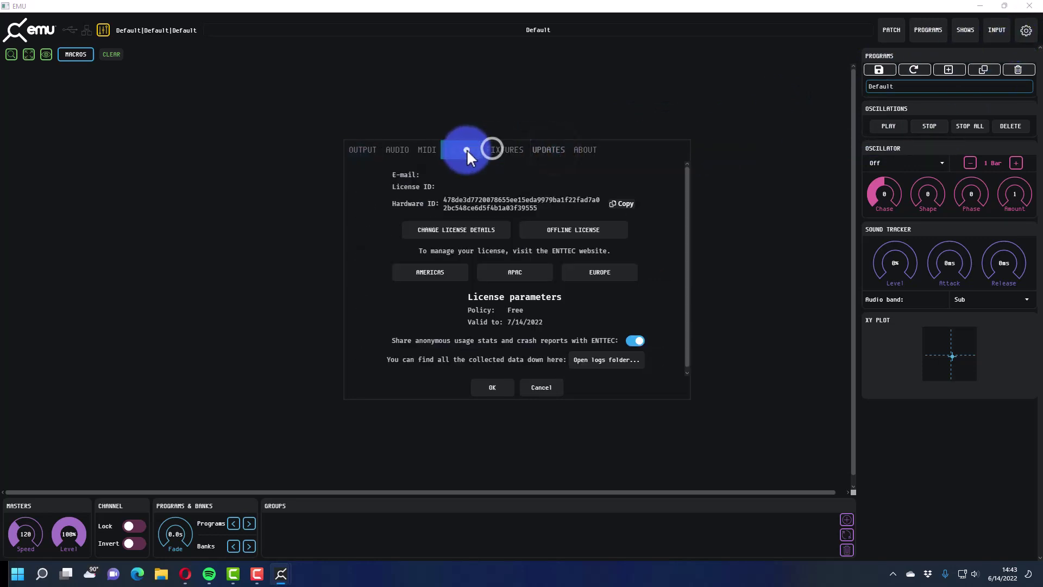
- Enter the licence e-mail and pasted voucher code, activating a subscription valid to 7/14/2022
click(483, 231)
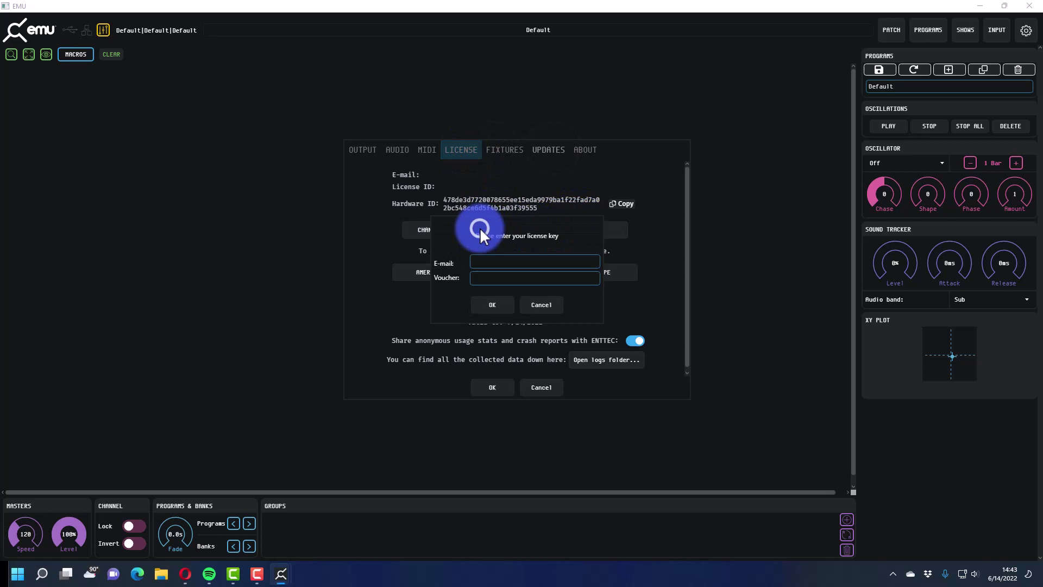
click(495, 263)
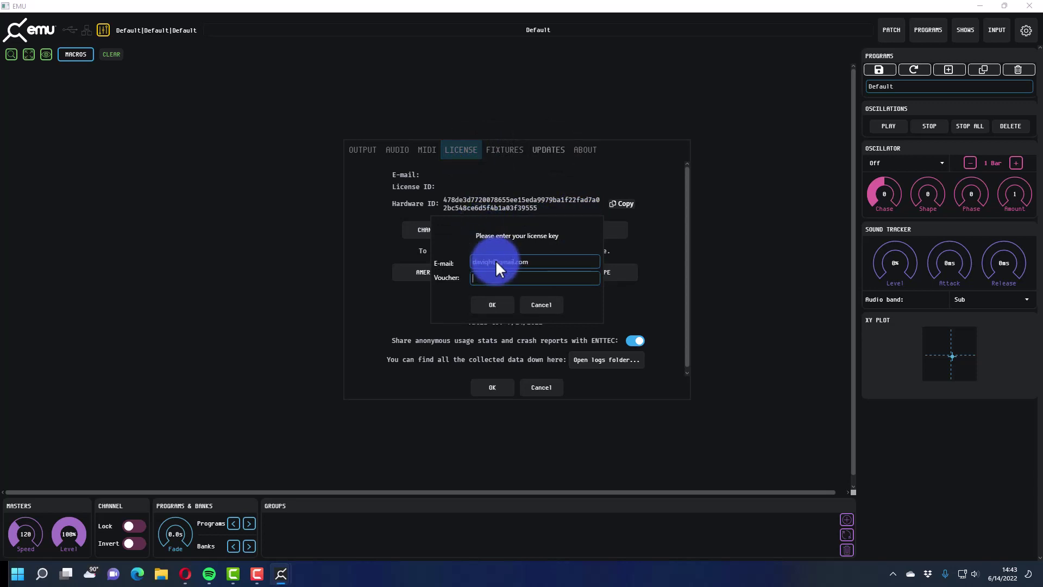
key(Return)
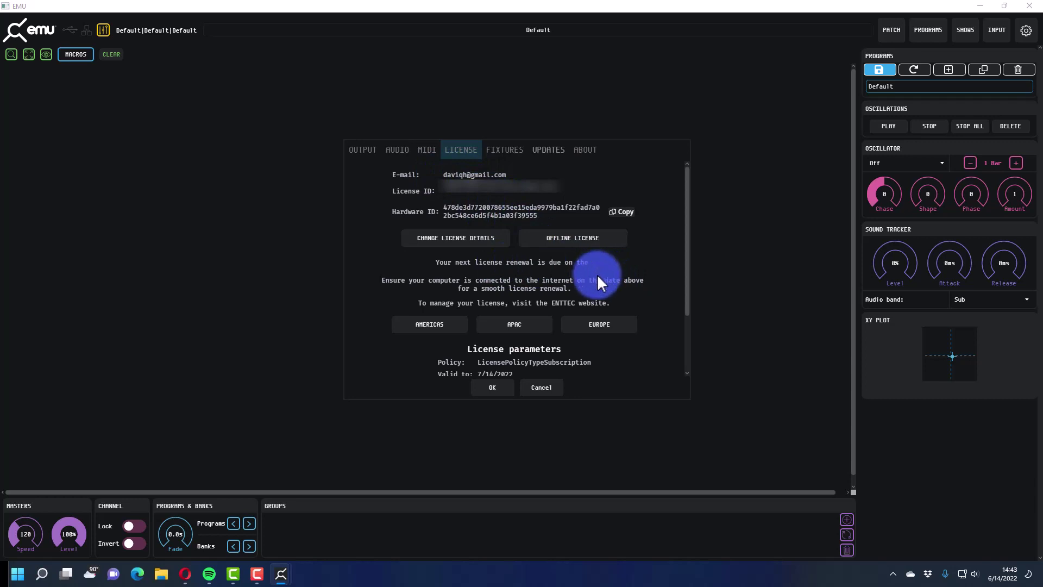
scroll(597, 282, down, 3)
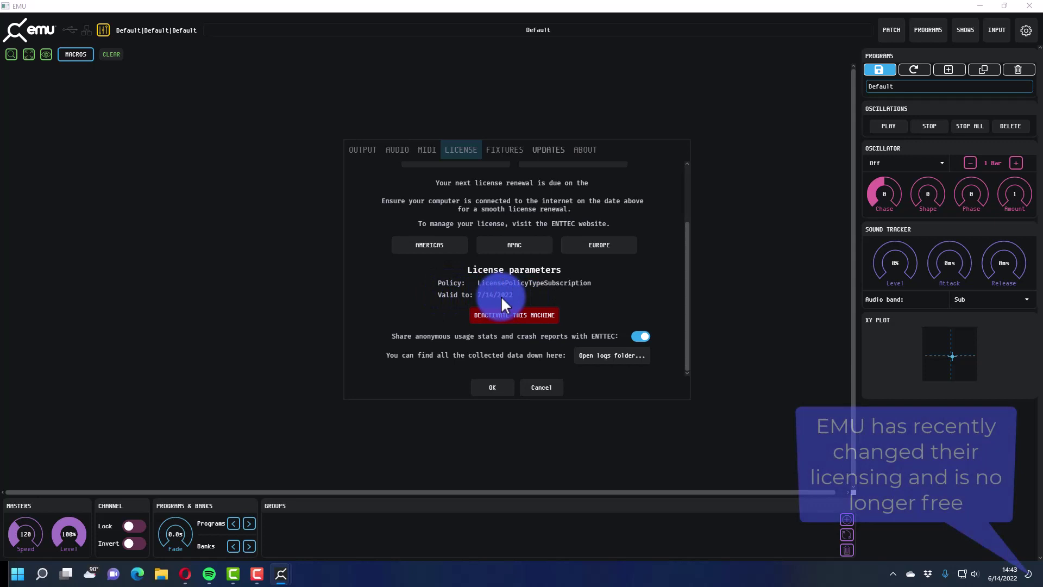
scroll(502, 304, up, 3)
scroll(504, 305, down, 3)
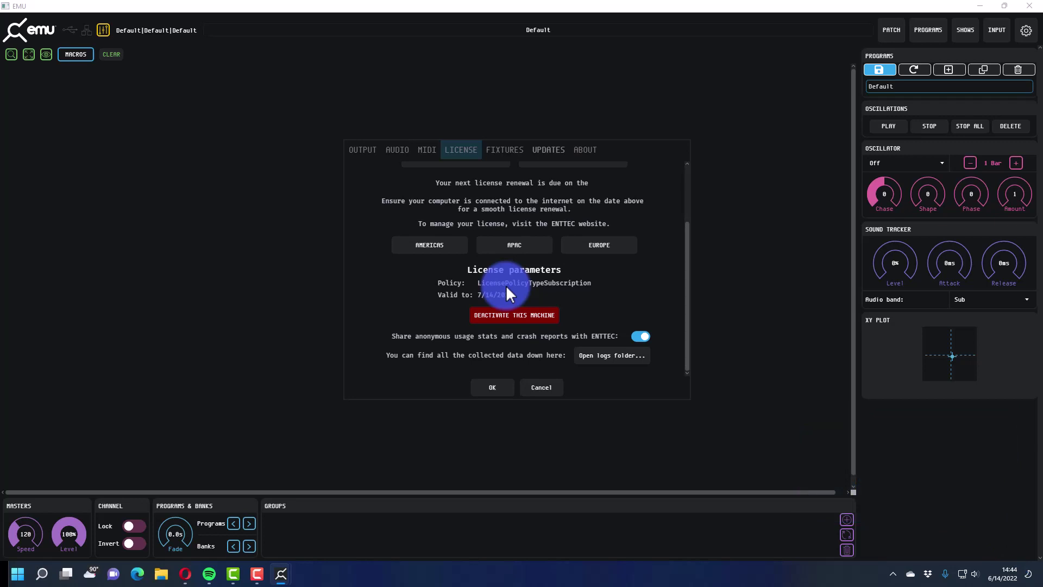
click(500, 384)
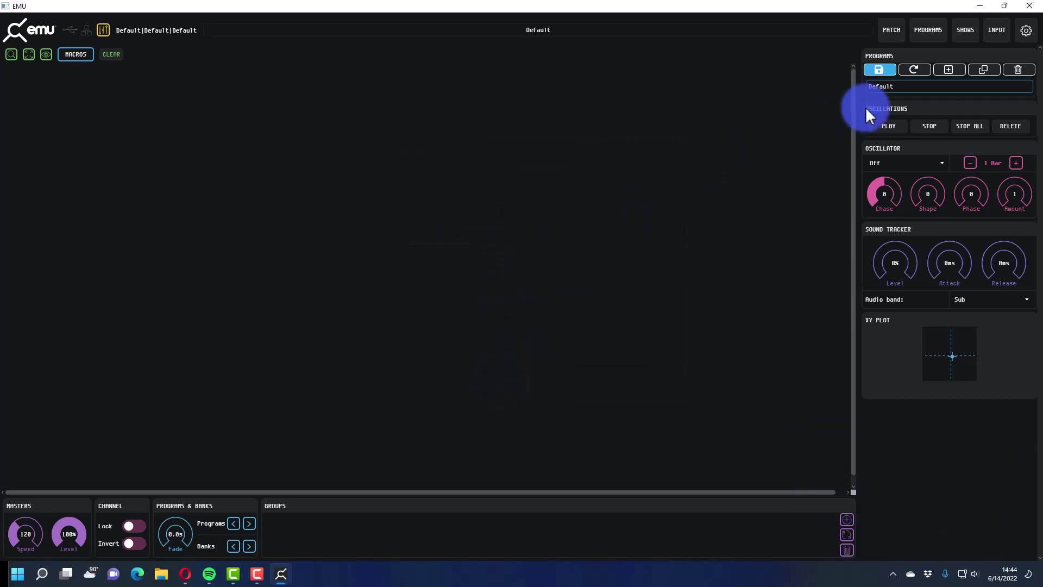
- Confirm the PATCH manufacturers list holds only ENTTEC and Generic, then reopen Settings
click(891, 32)
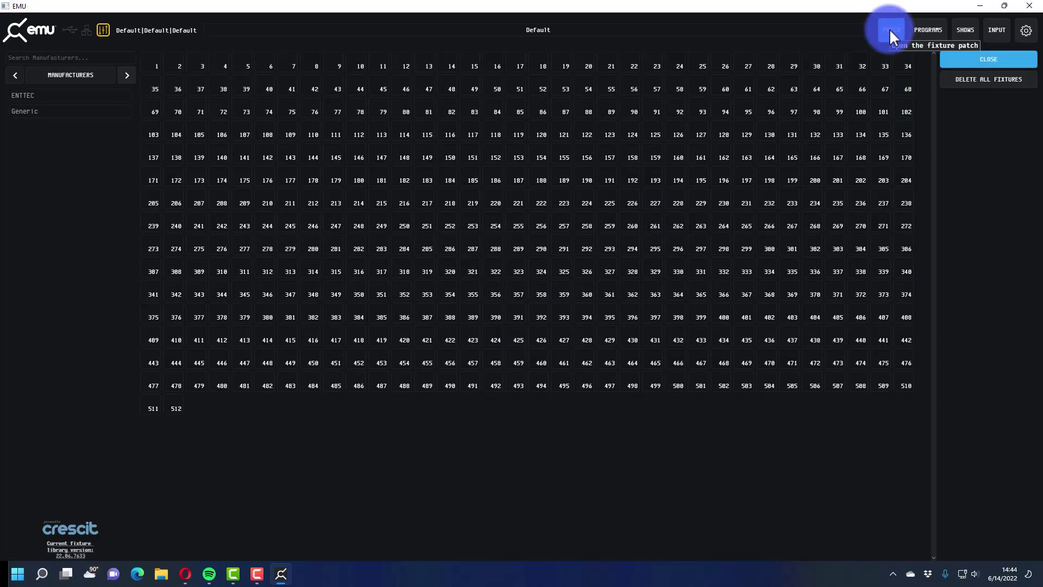
click(96, 72)
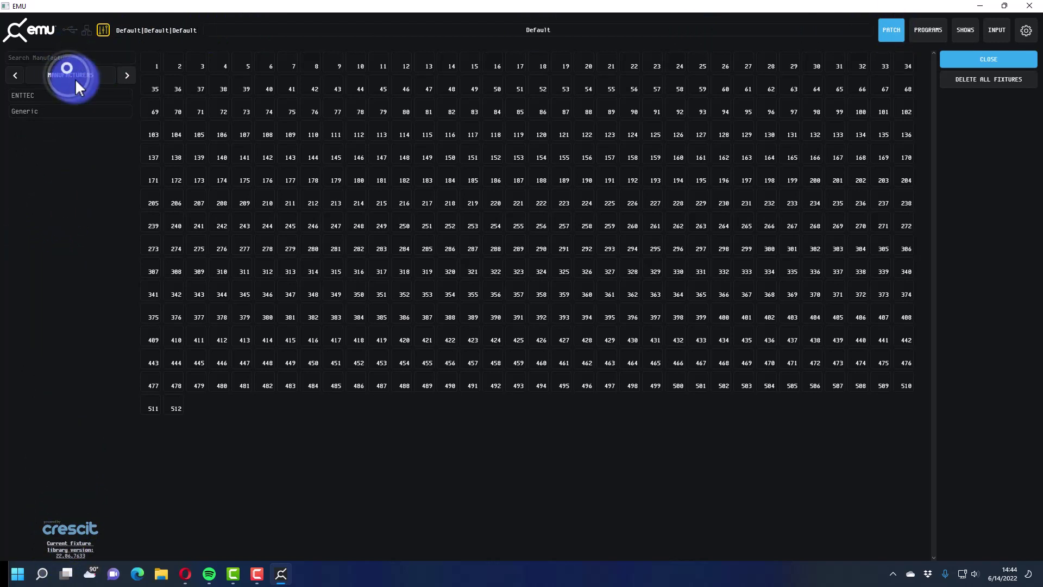
click(999, 69)
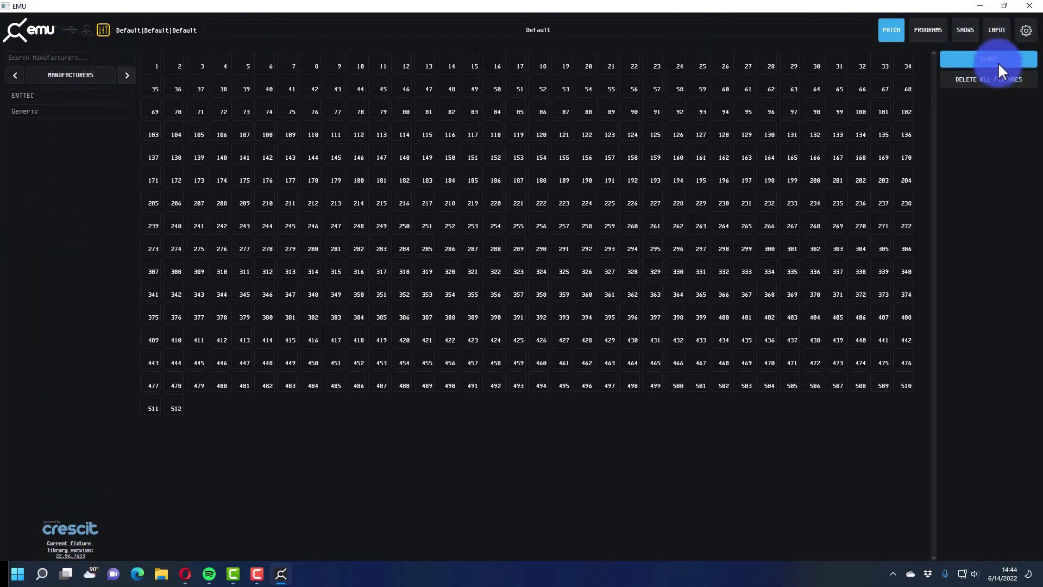
click(1026, 31)
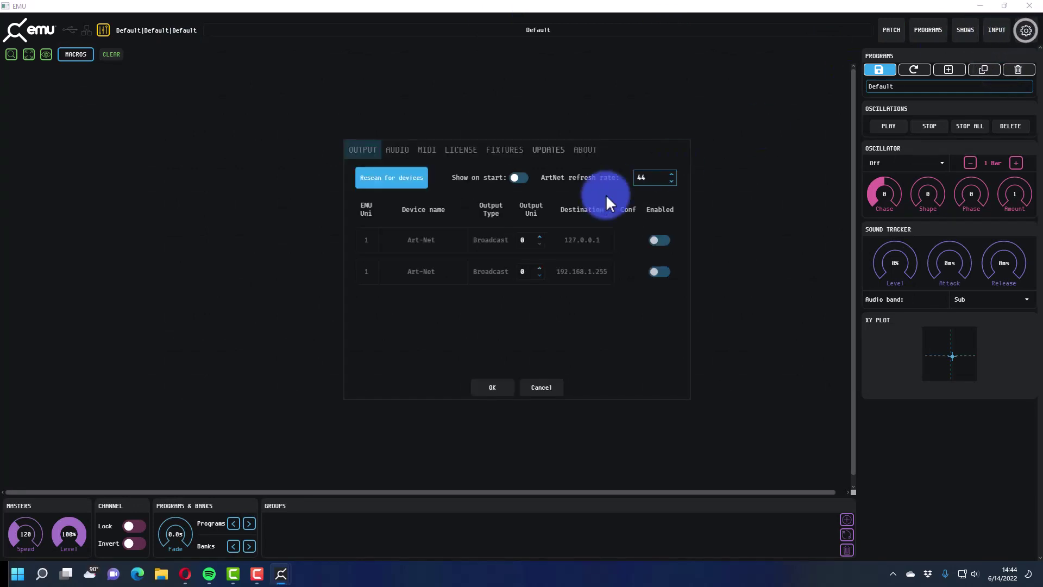
- Install fixture library version 22.06.7693 from the Fixtures settings
click(516, 151)
click(446, 150)
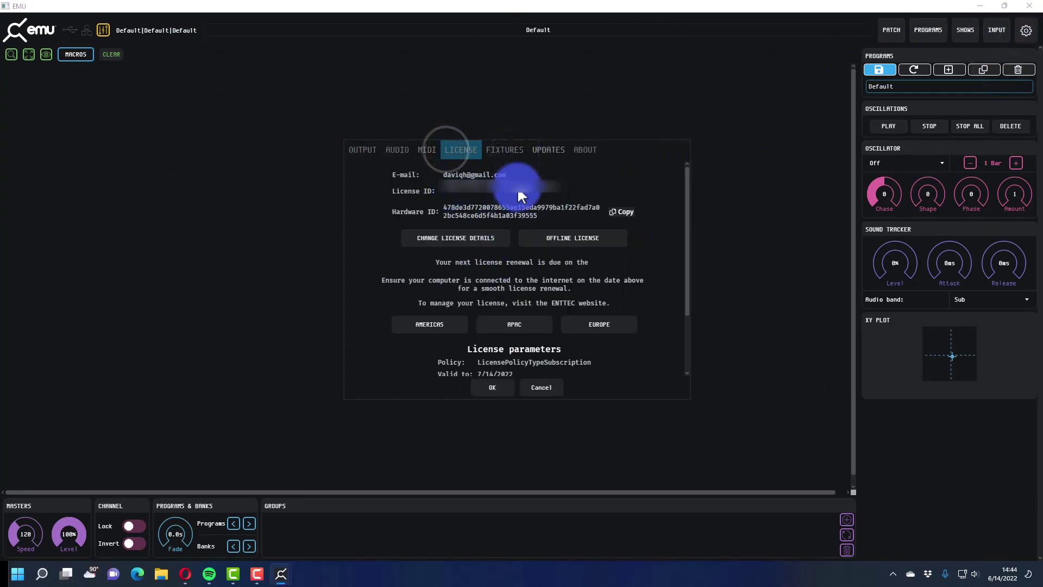
click(505, 149)
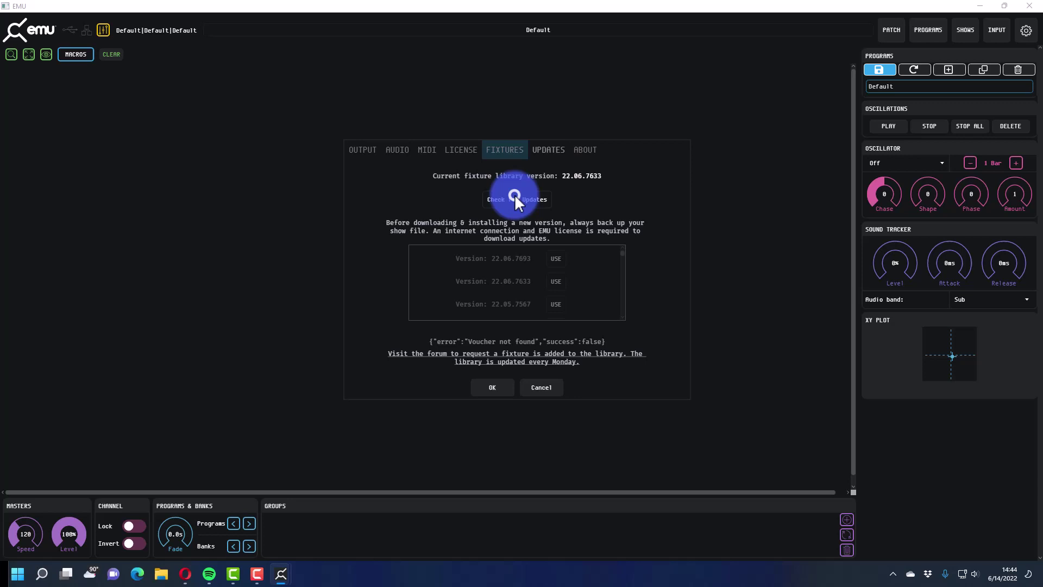
click(559, 259)
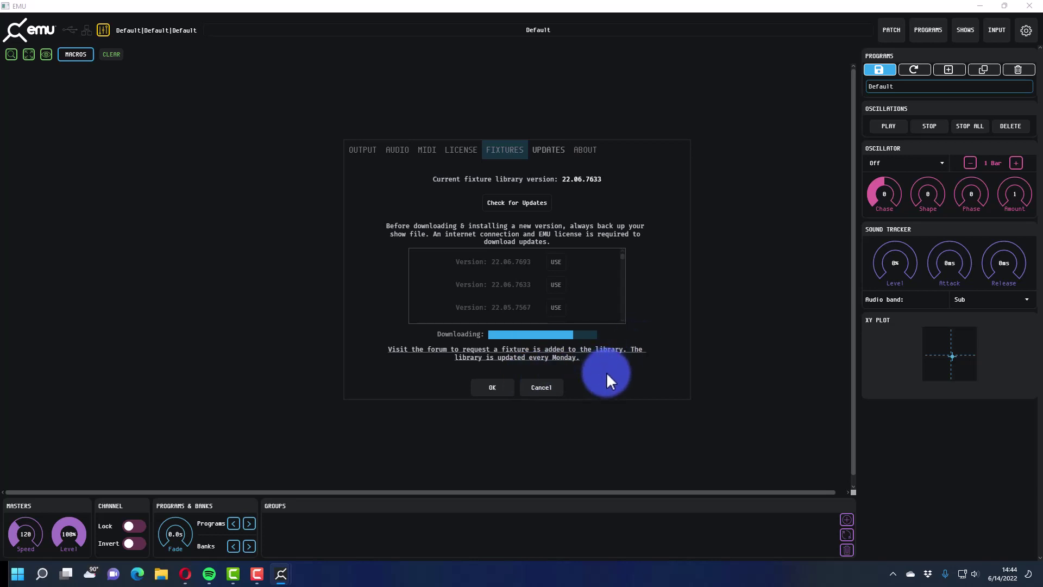
- Check the software updates and EMU version info, then confirm and close Settings
click(549, 149)
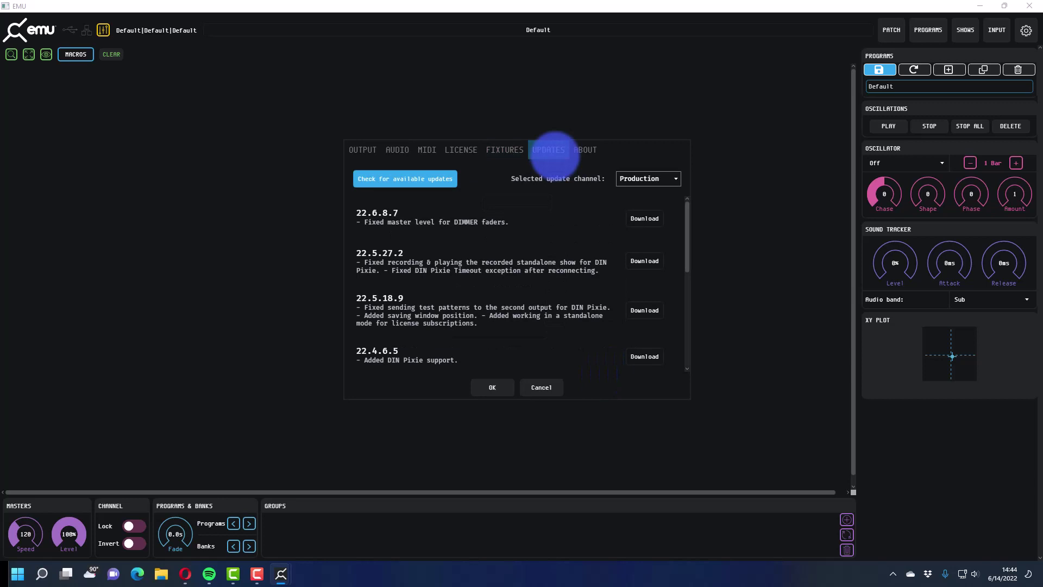
click(584, 150)
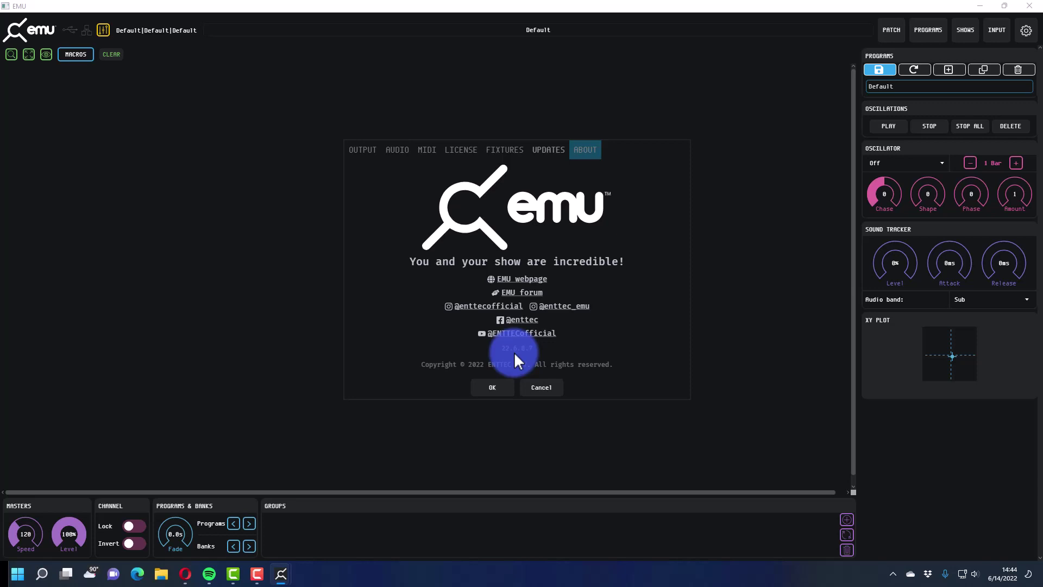
click(537, 157)
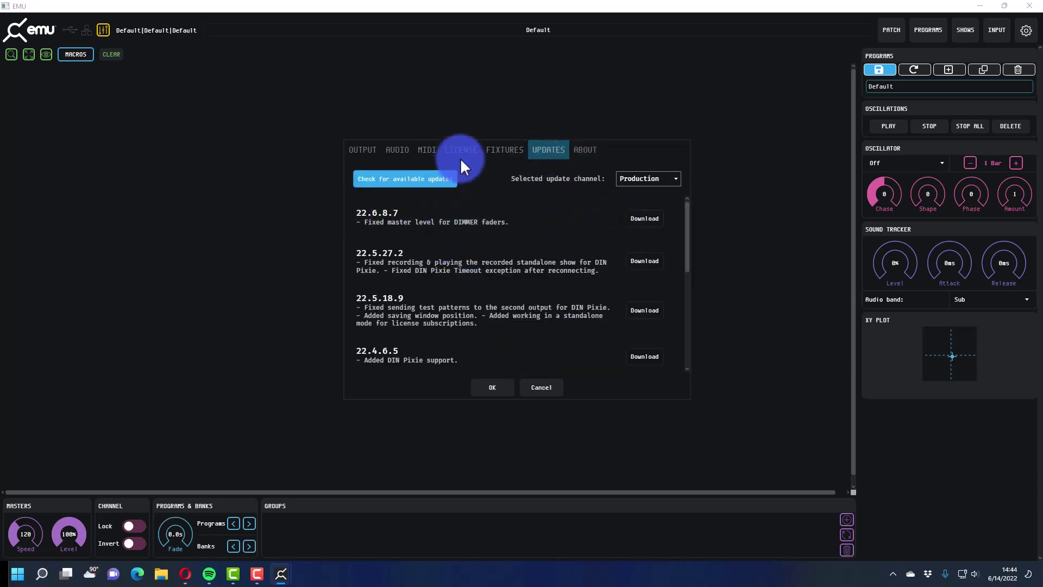
click(510, 157)
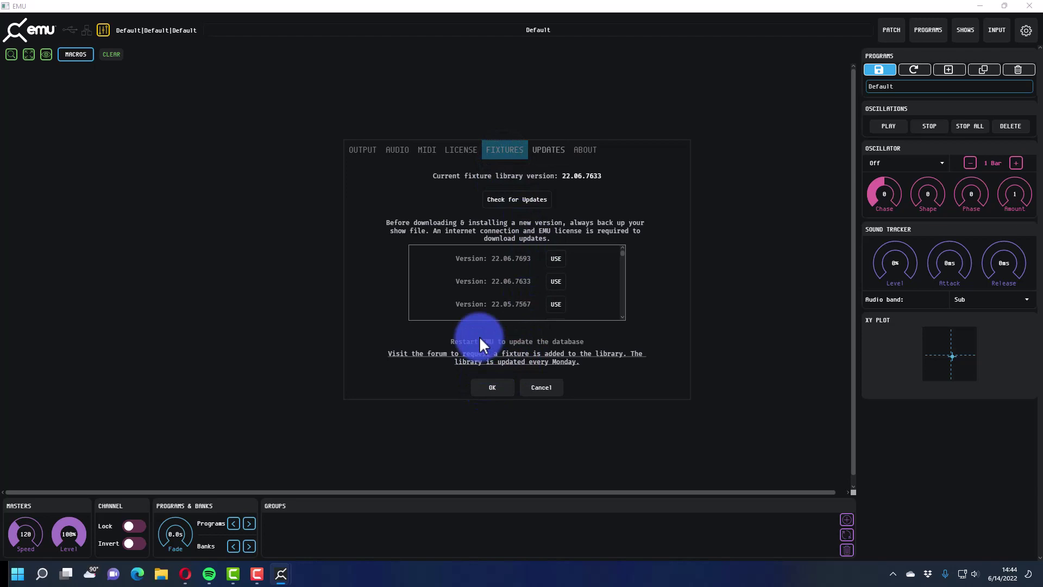
click(500, 383)
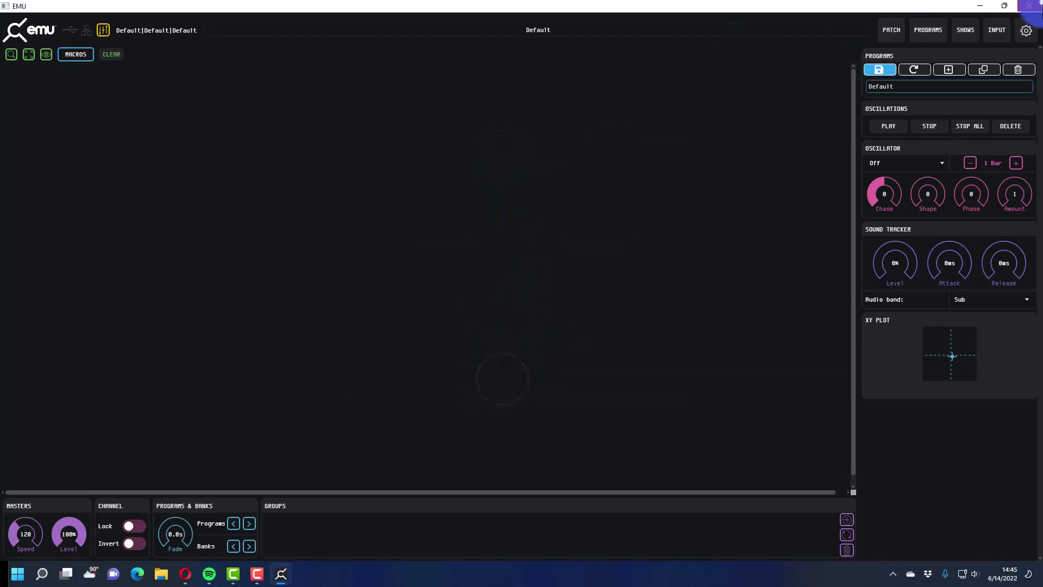
- Restart EMU, maximize it, and start a manufacturer search in the fixture patch
click(1029, 5)
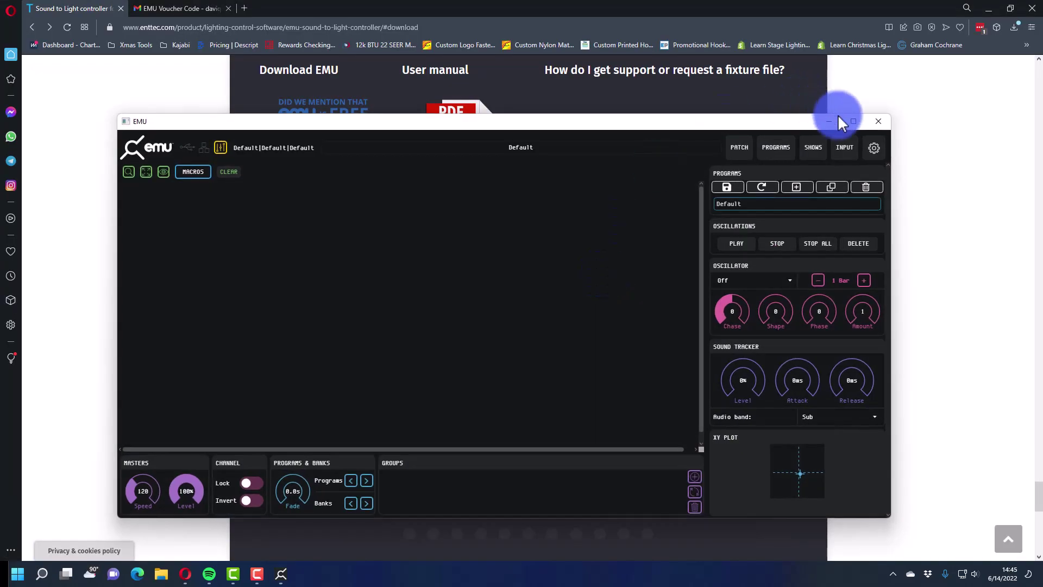
click(853, 121)
click(892, 30)
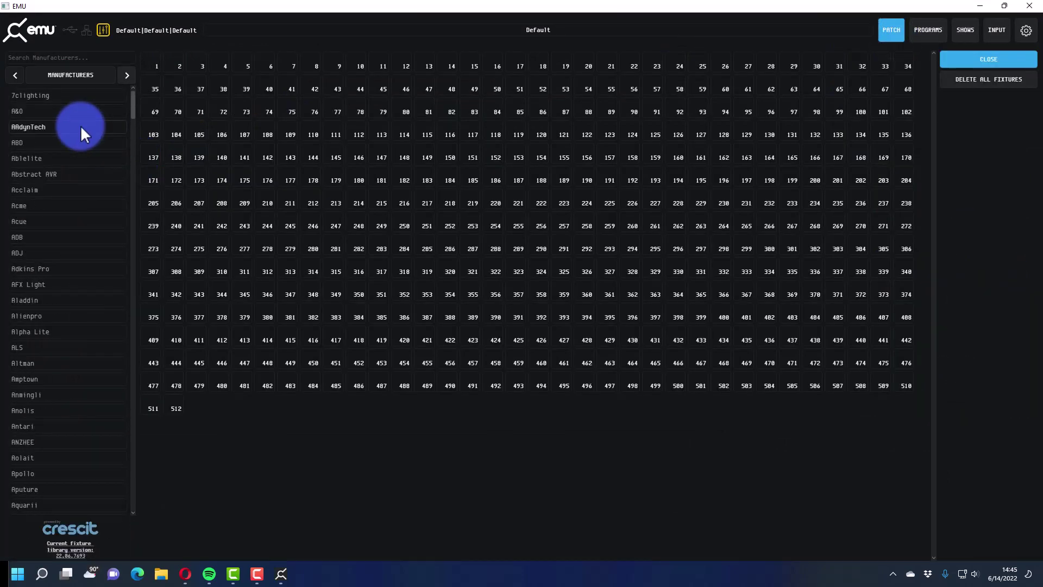
click(63, 59)
- Search 'gam', pick Gamma LED Vision, and dismiss the database update message
text(gamma)
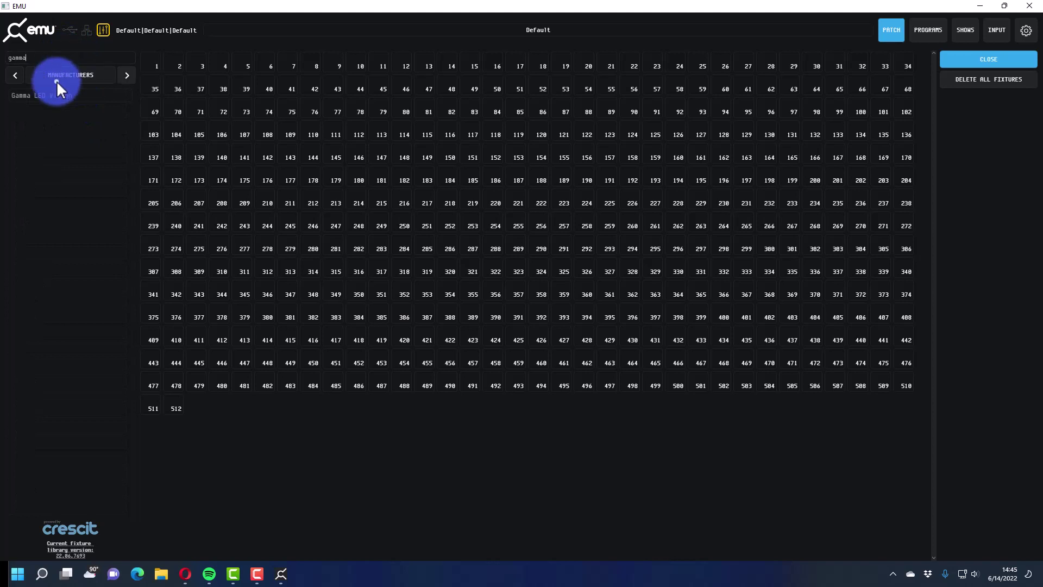
click(59, 93)
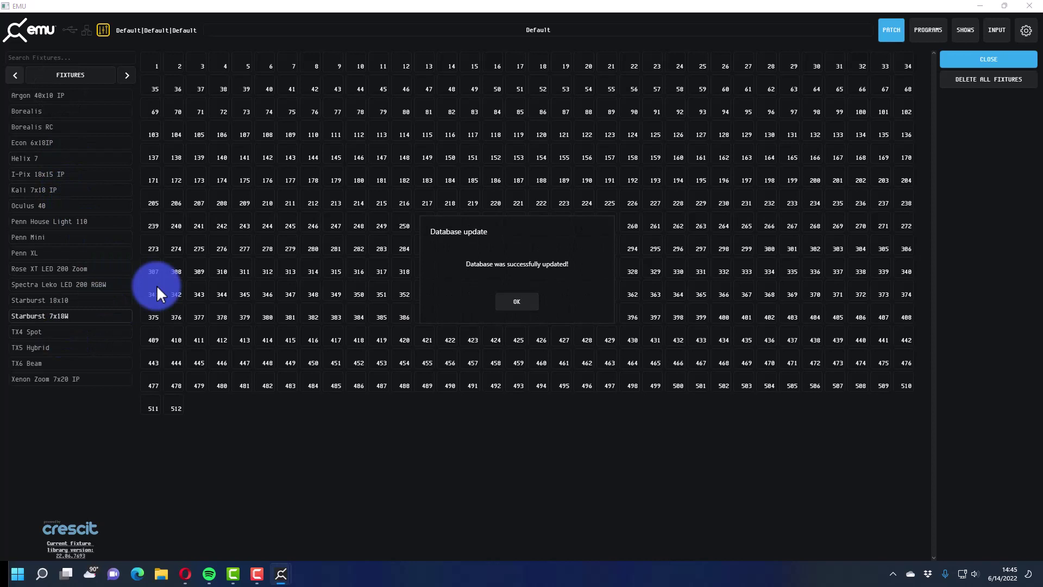
click(536, 302)
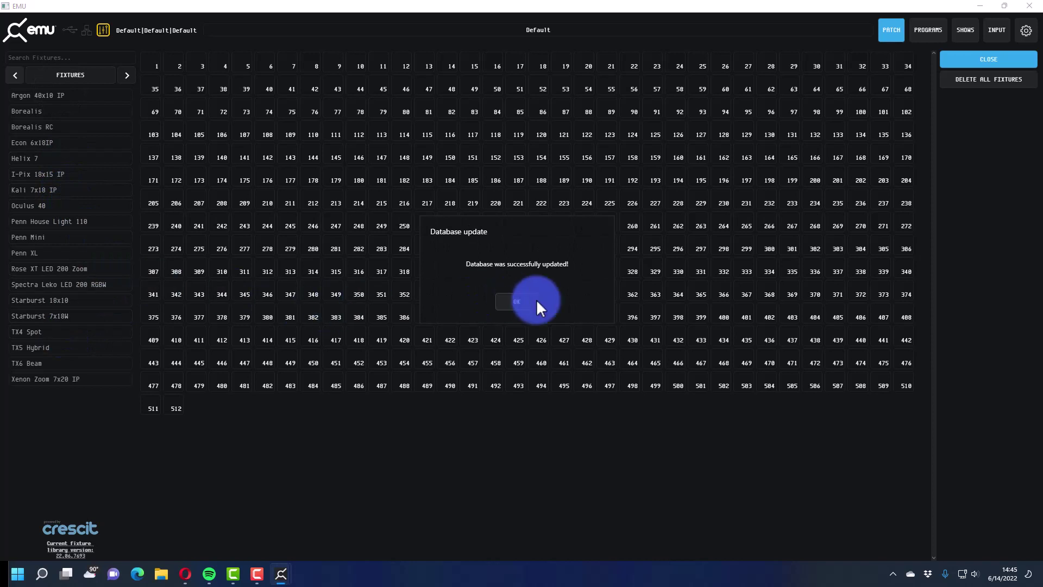
click(508, 301)
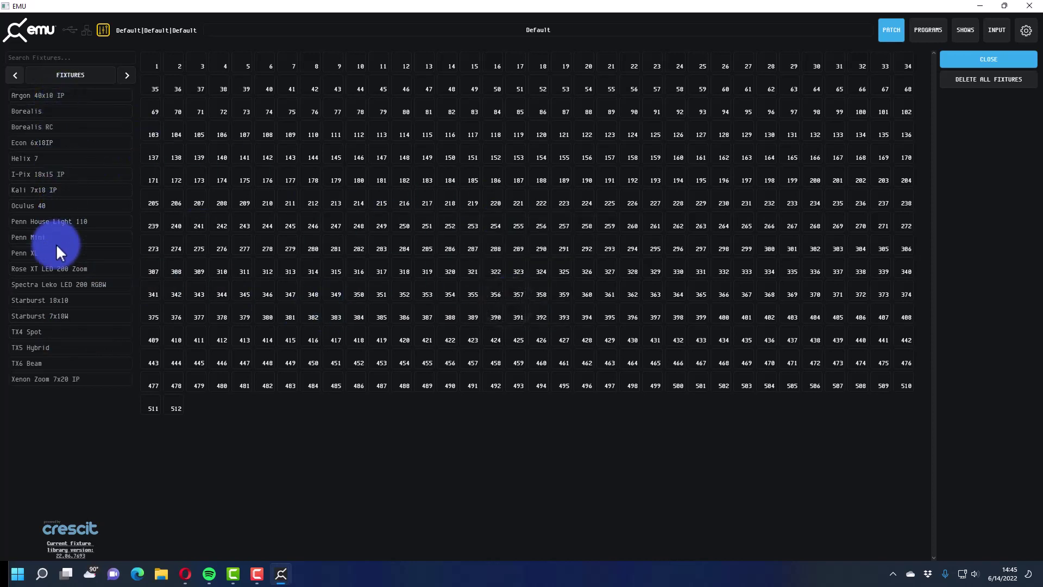
- Favourite the Starburst 7x10W 10Ch Mode and patch it at DMX addresses 1 and 11
click(66, 311)
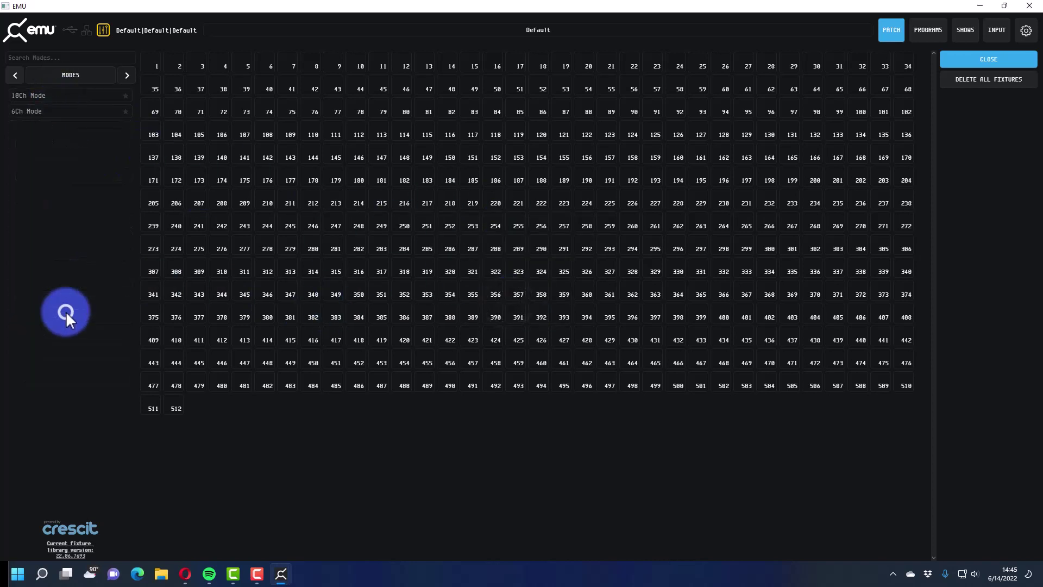
click(67, 101)
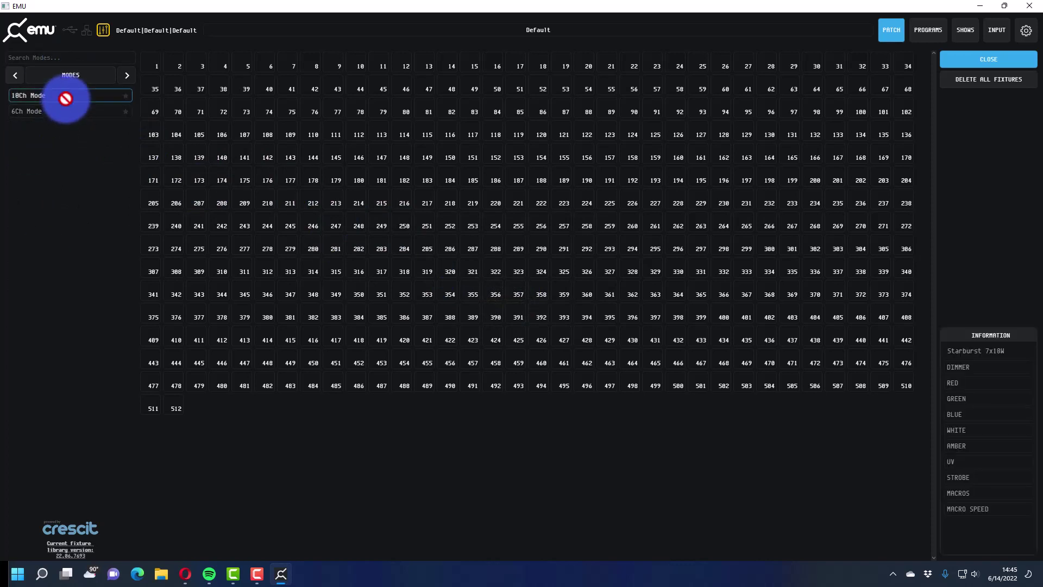
click(128, 96)
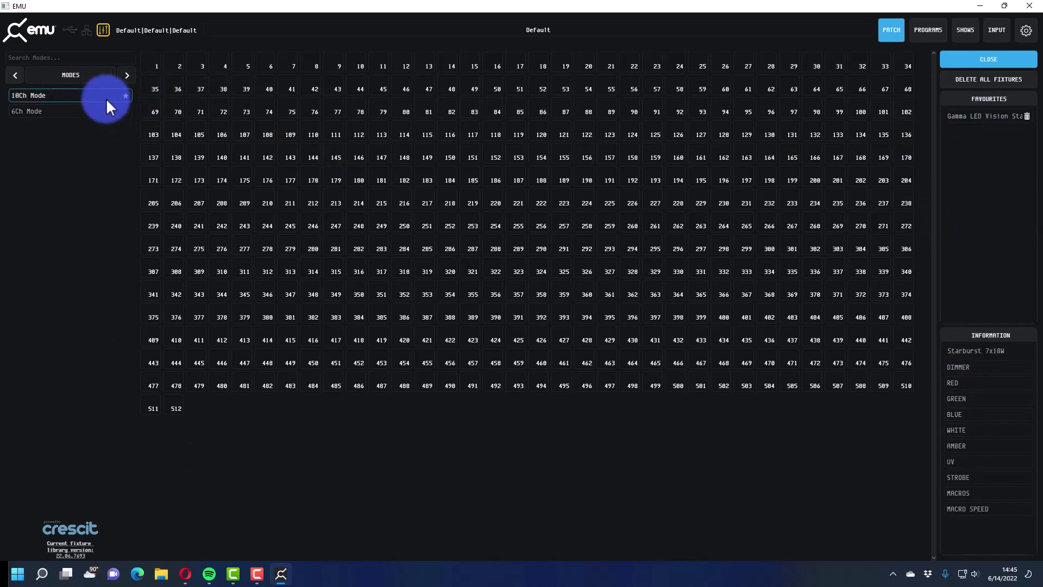
drag(106, 97, 151, 64)
drag(121, 95, 382, 64)
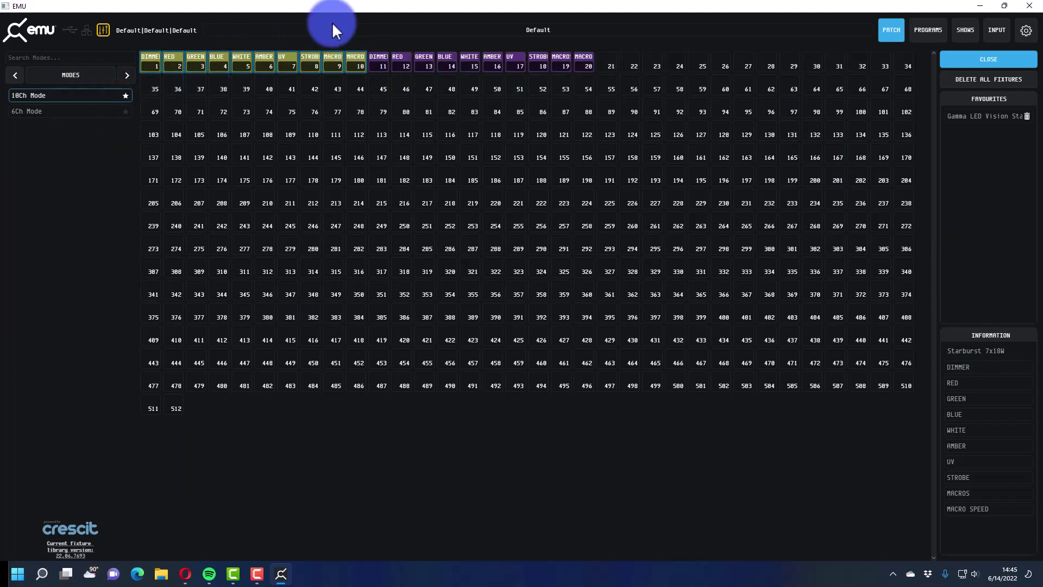
- Leave the patch, select and deselect each Starburst fixture, then clear the selection
click(882, 32)
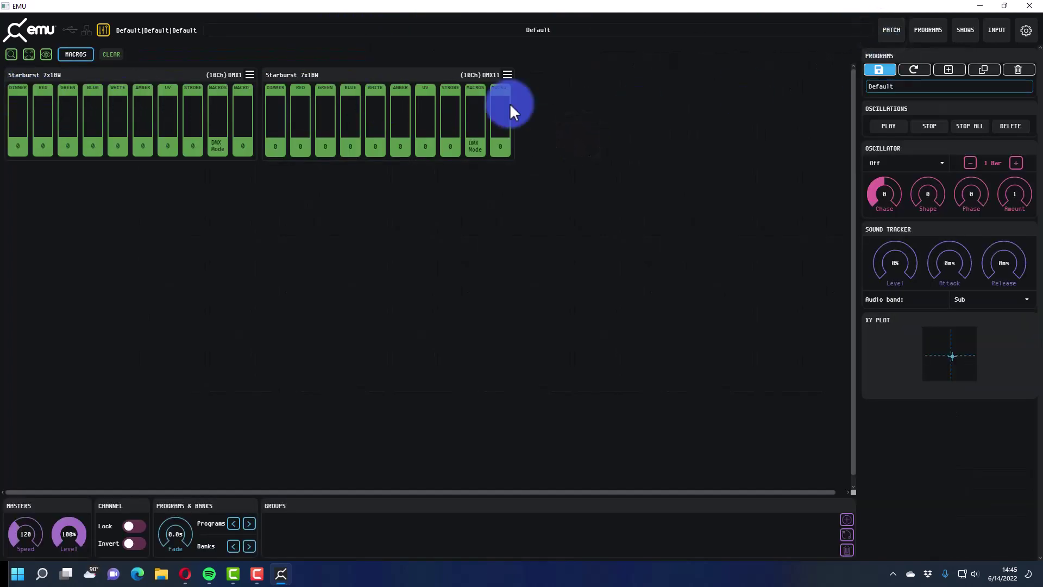
click(234, 82)
click(253, 74)
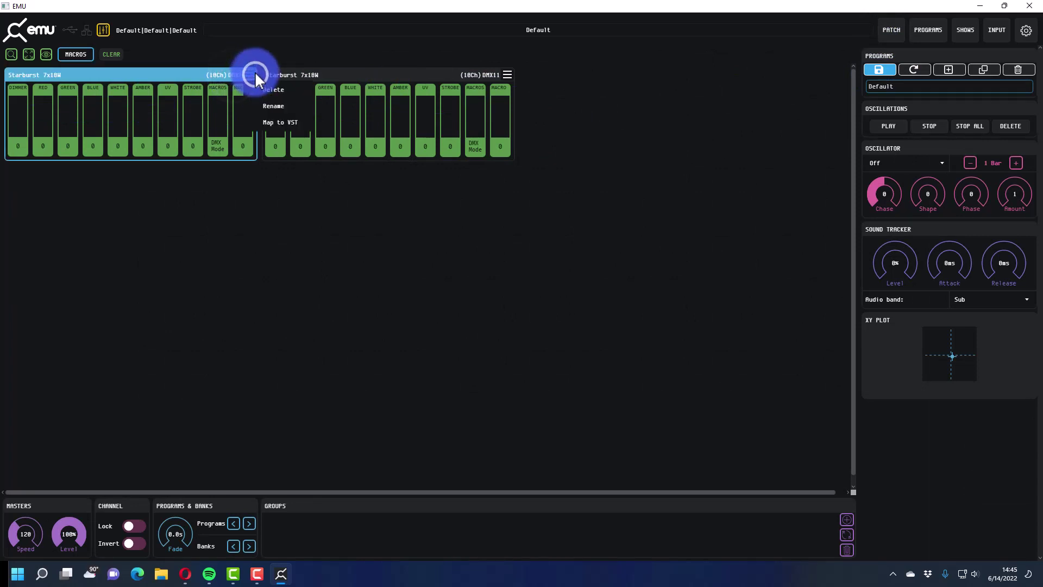
click(256, 57)
click(195, 70)
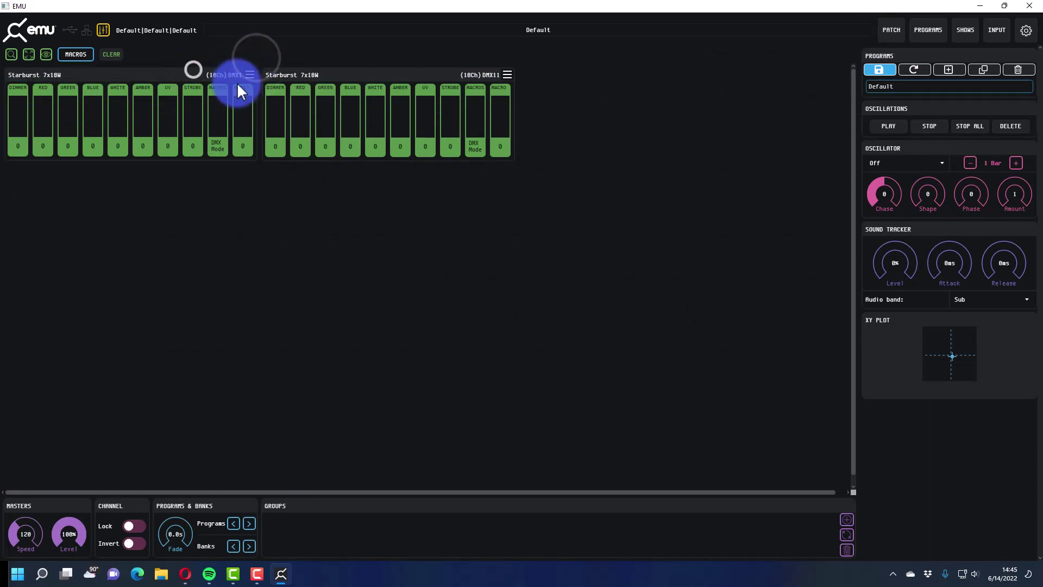
click(340, 77)
click(471, 231)
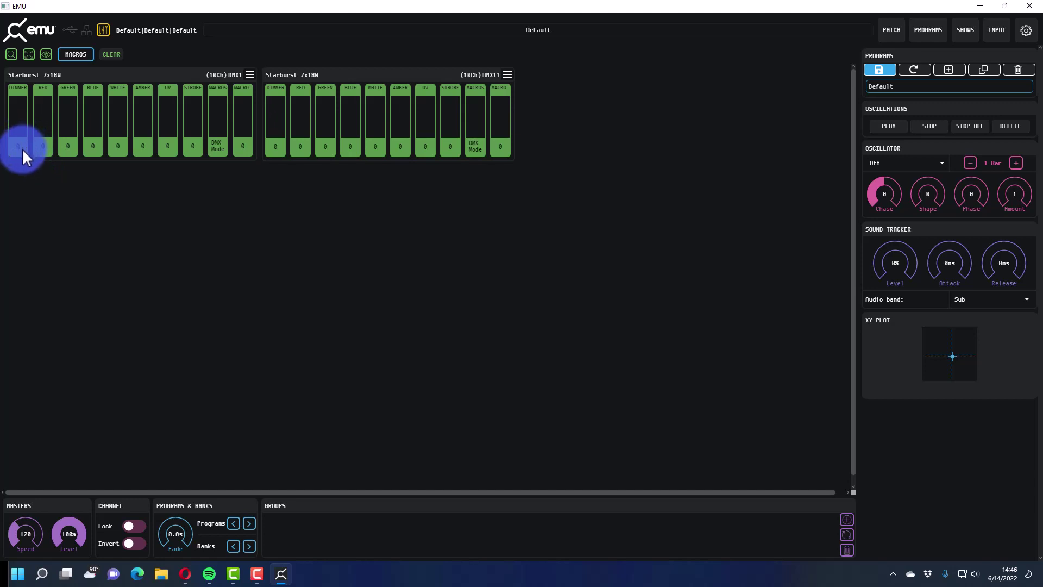
- Raise both Starburst fixtures' Dimmer and Red faders to 255
drag(22, 148, 15, 58)
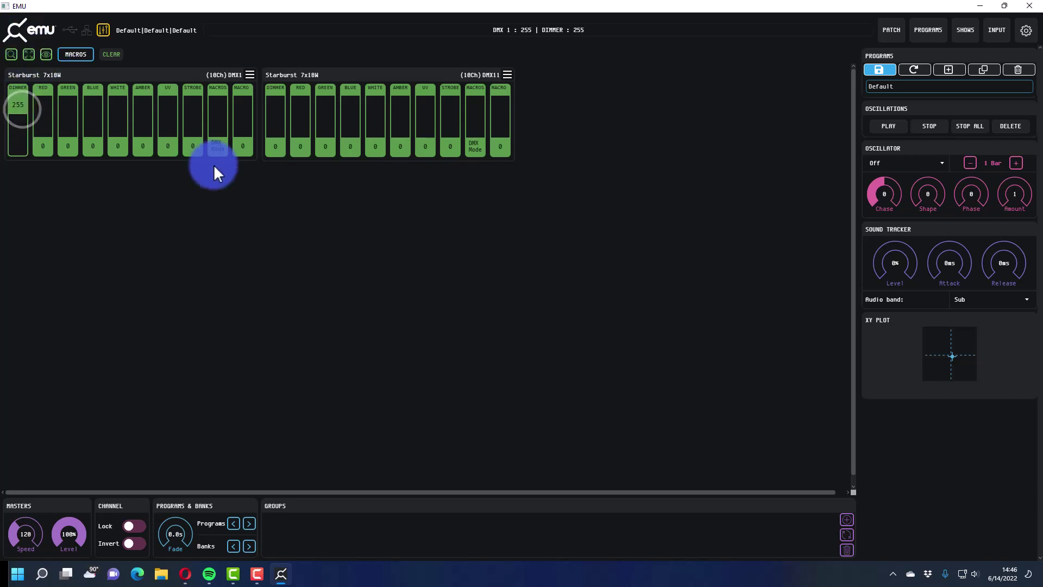
drag(279, 144, 288, 65)
drag(36, 145, 71, 37)
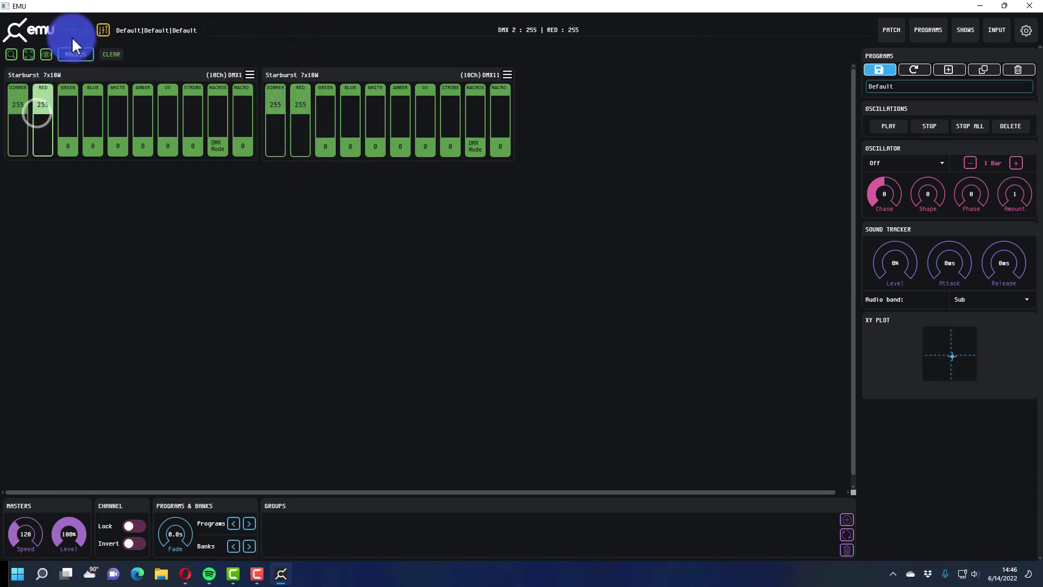
- Add a new bank in the programs list and name it 'Song 1'
click(925, 28)
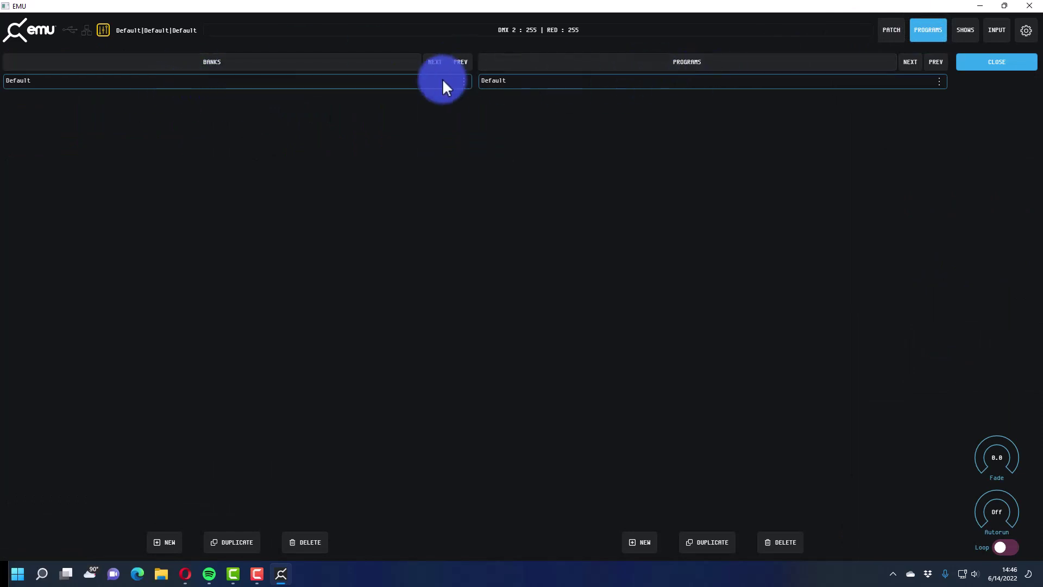
click(153, 548)
double_click(43, 103)
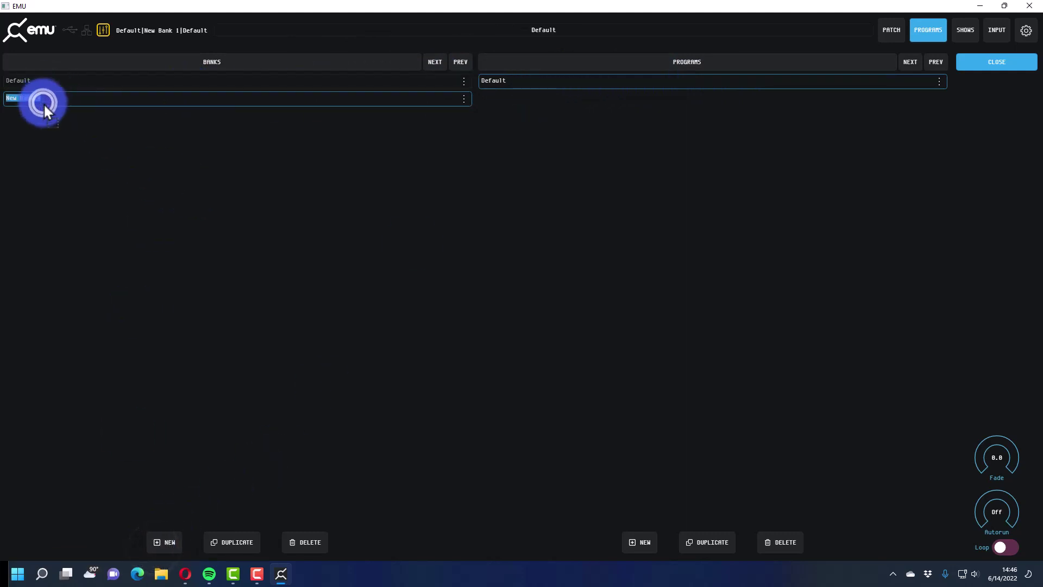
text(son)
key(Home)
key(Delete)
text(S)
key(End)
- Rename the Default program to '1st Cue' and save the show, confirming the overwrite
click(636, 106)
double_click(589, 83)
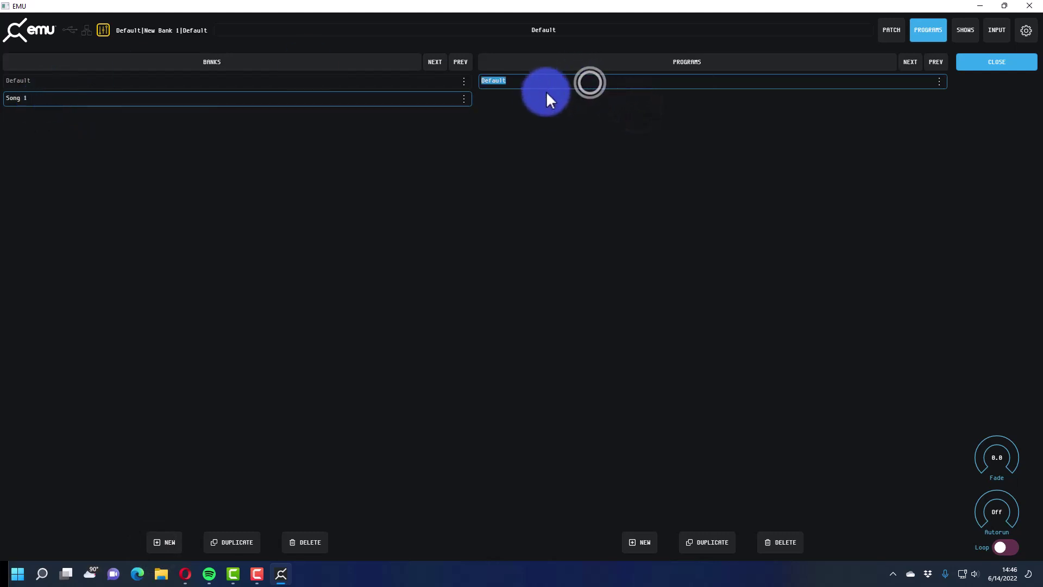
text(1s)
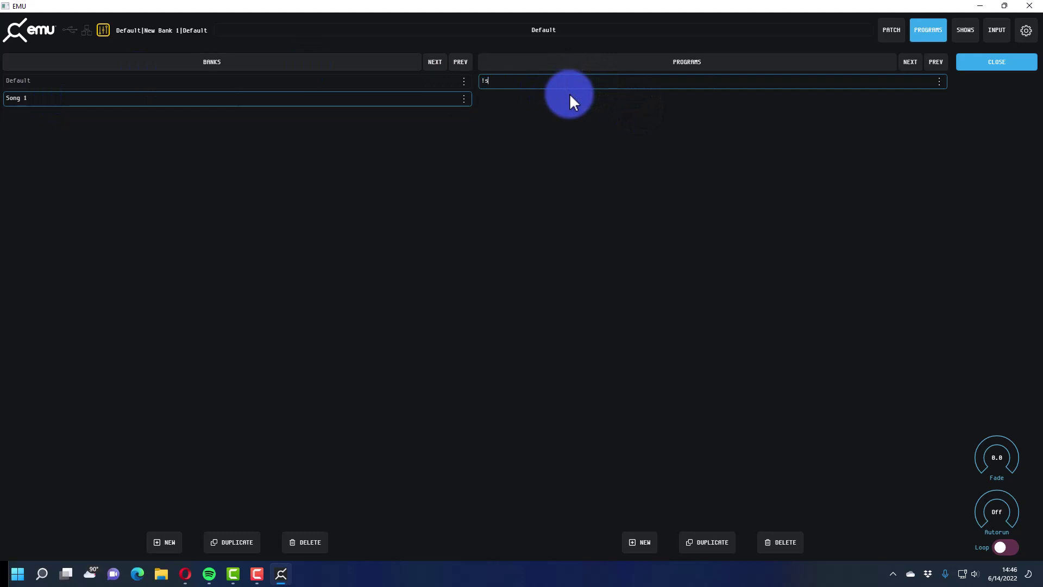
text(t Cue)
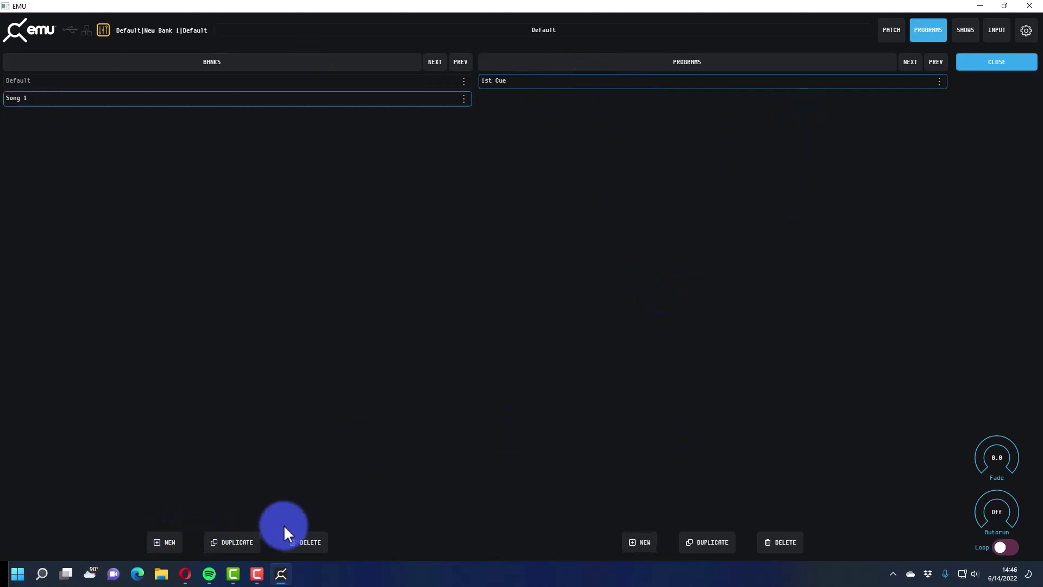
click(720, 458)
click(928, 29)
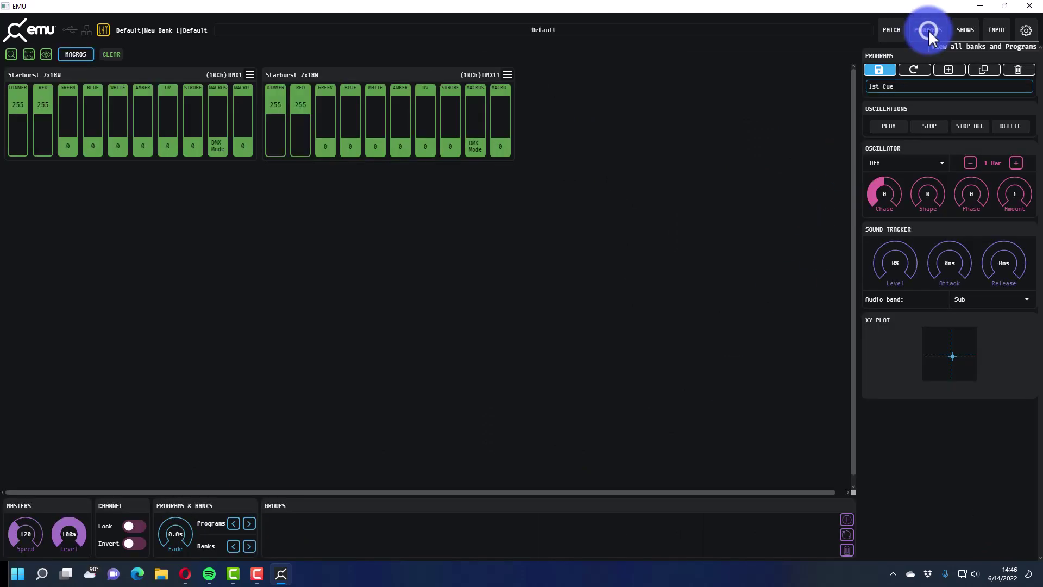
click(879, 70)
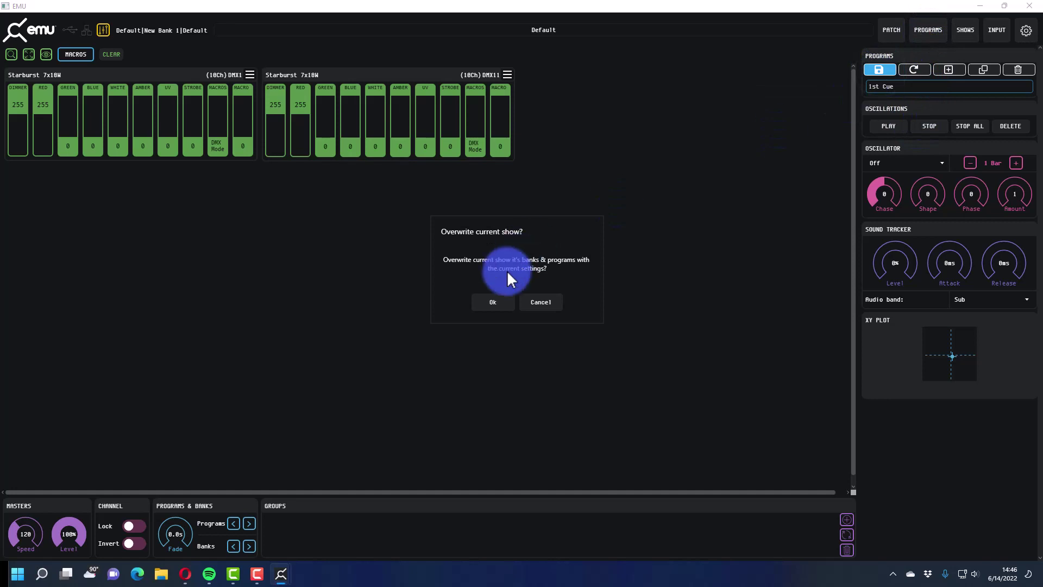
click(490, 303)
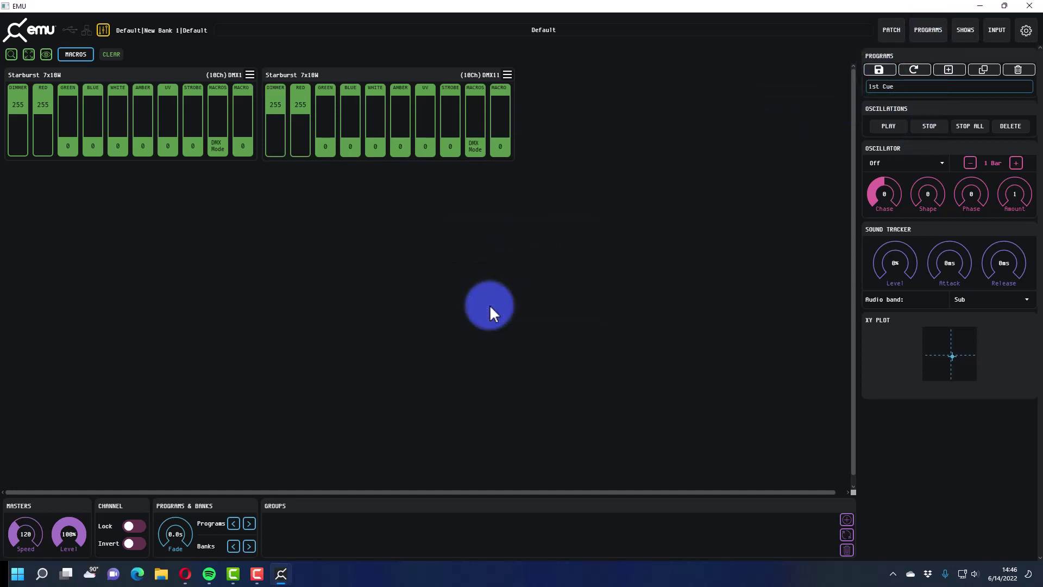
- Raise green on both Starburst fixtures and close the output settings unchanged
click(953, 97)
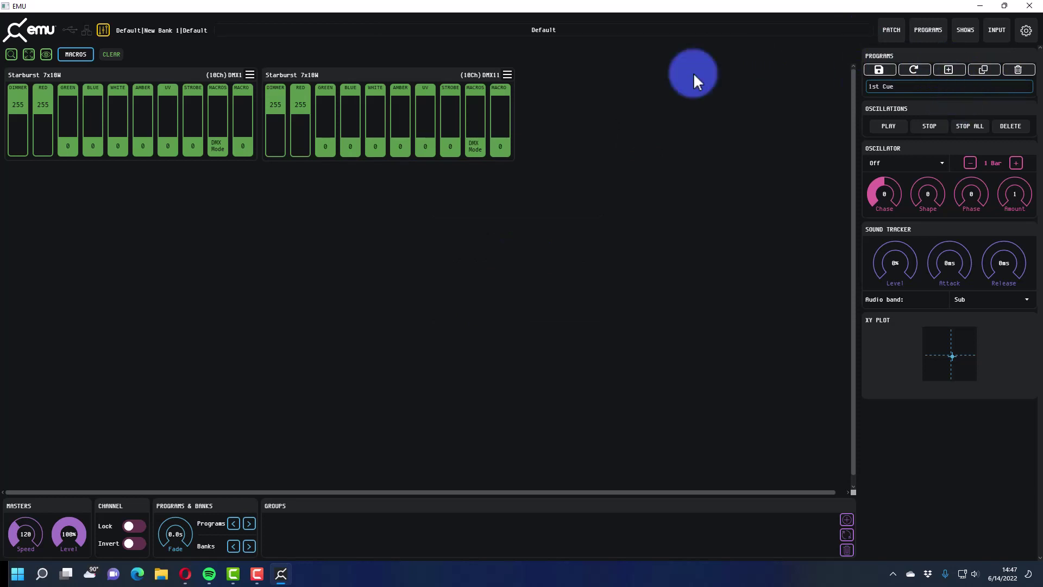
drag(329, 148, 324, 48)
drag(70, 133, 143, 59)
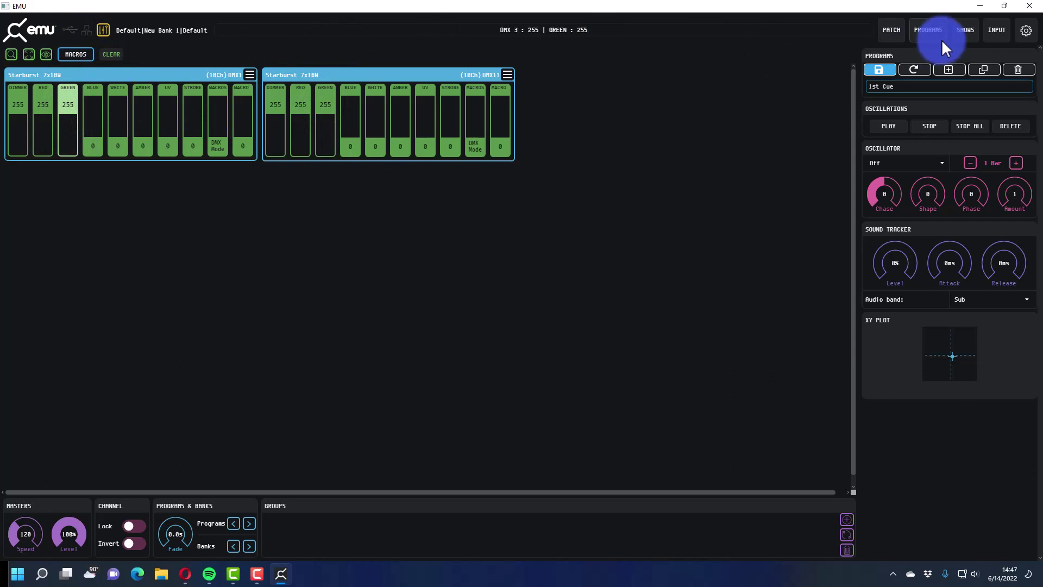
click(1025, 33)
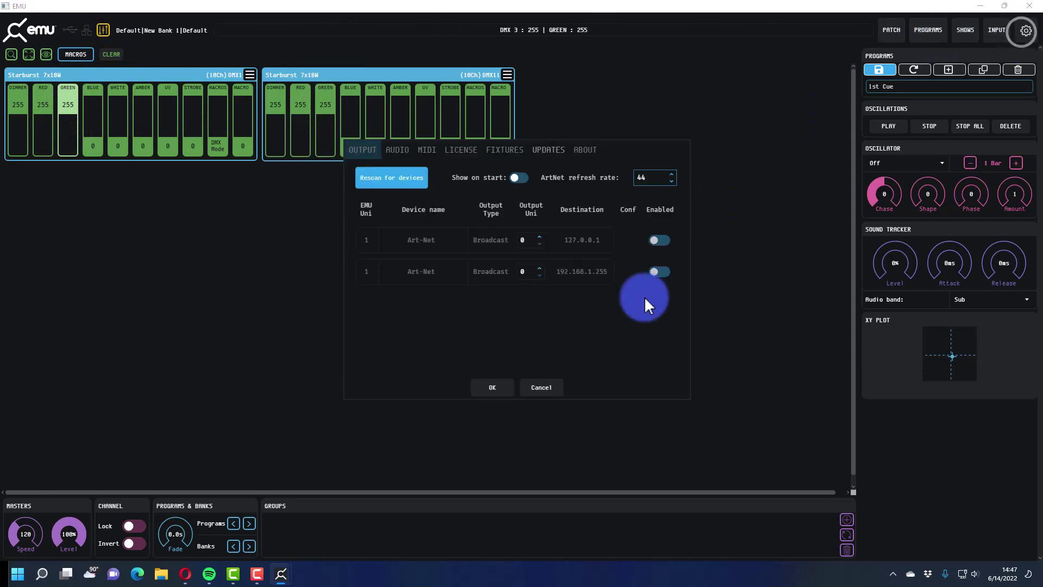
click(537, 386)
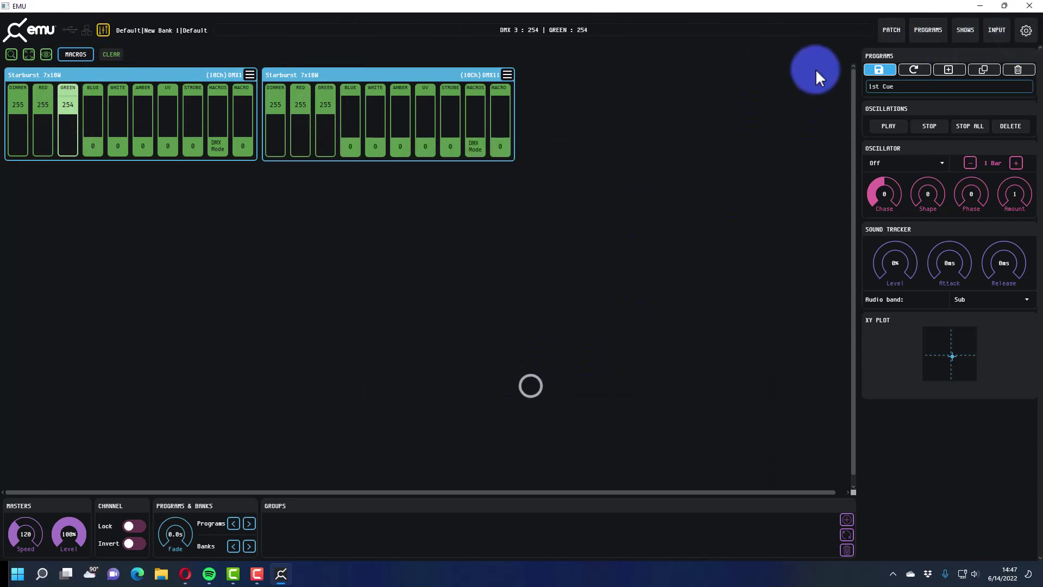
- Create New Program 1 and begin renaming it 'Add Green' in the banks list
click(943, 70)
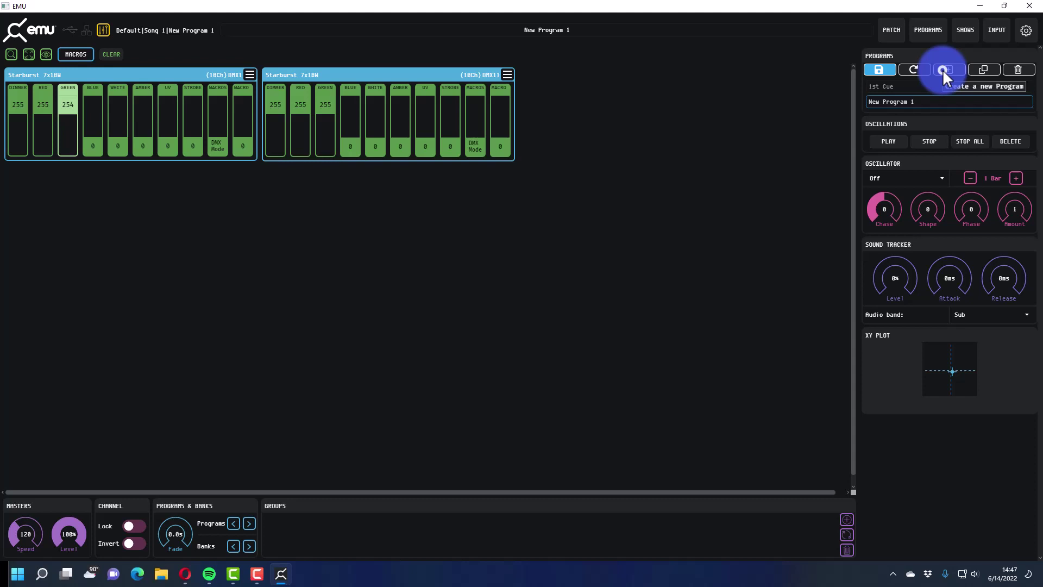
click(904, 98)
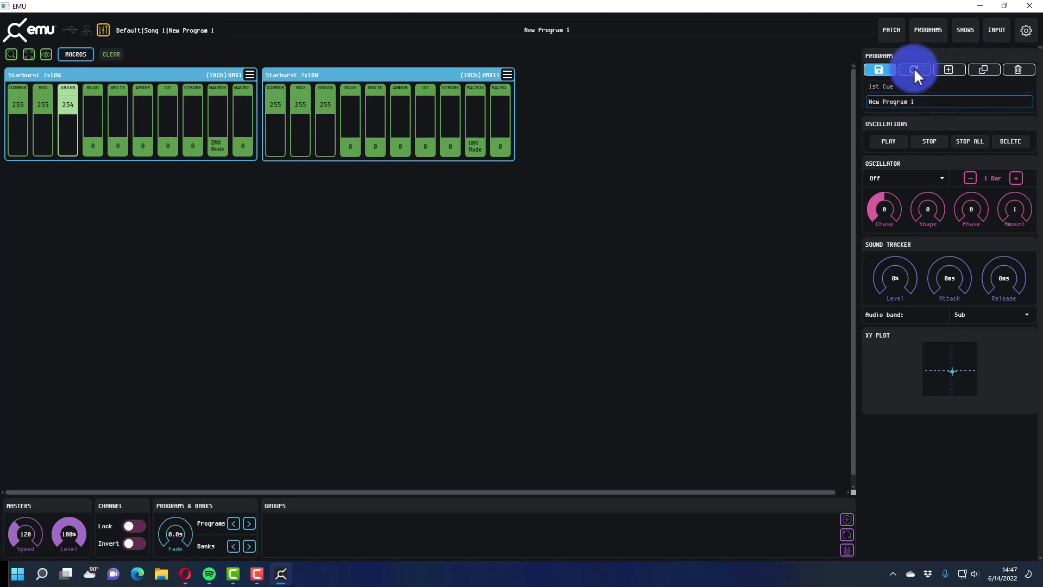
click(908, 102)
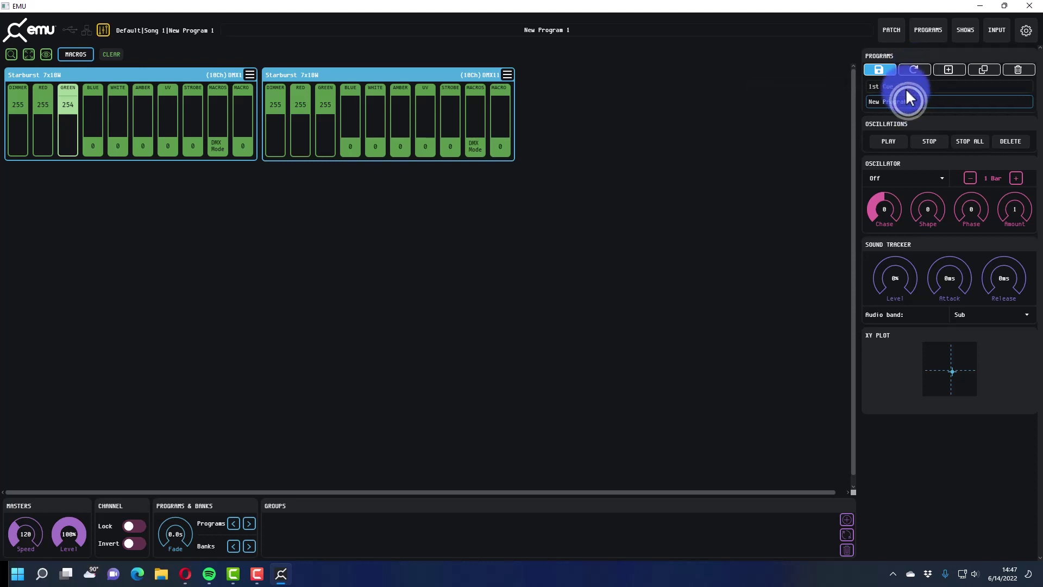
click(929, 30)
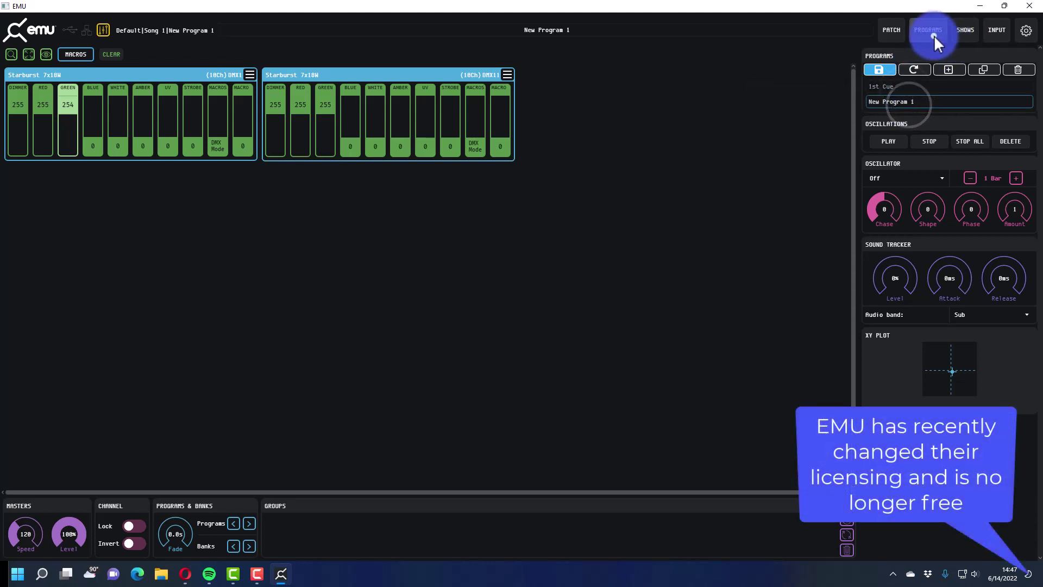
click(531, 103)
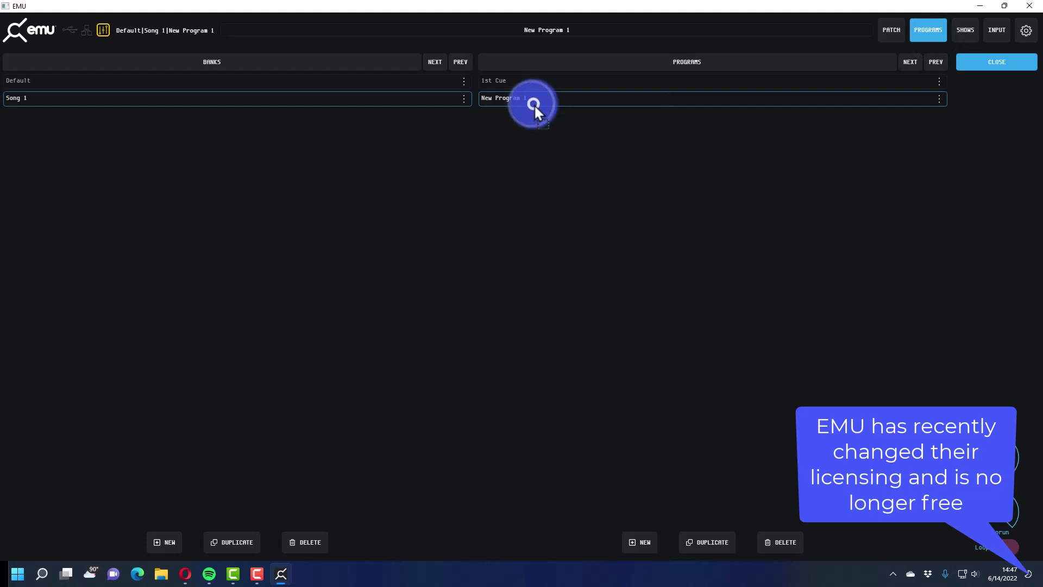
click(533, 96)
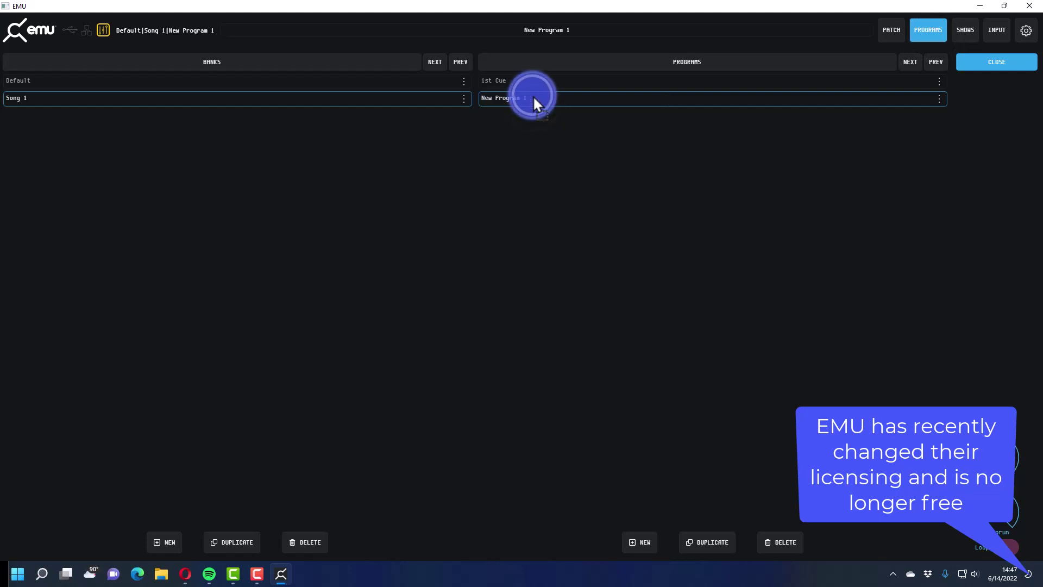
double_click(520, 101)
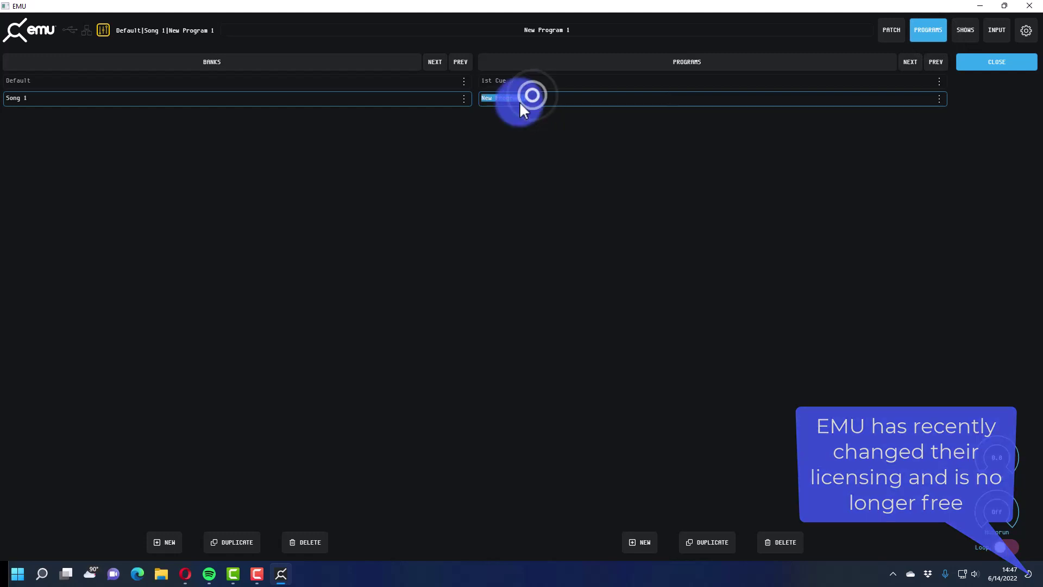
text(Add Green)
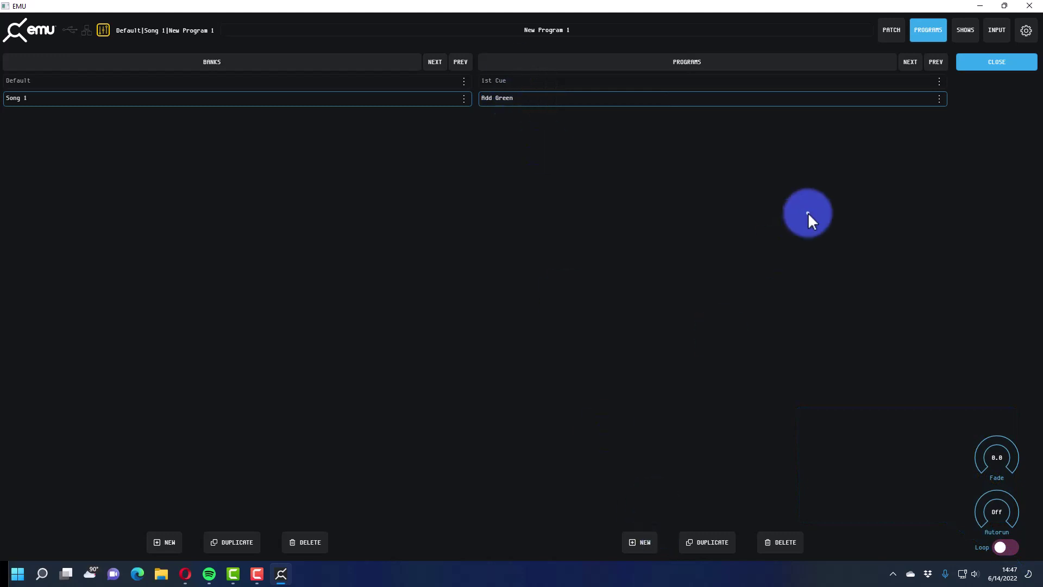
- Clear all fixture faders to zero, confirming the reset
click(889, 27)
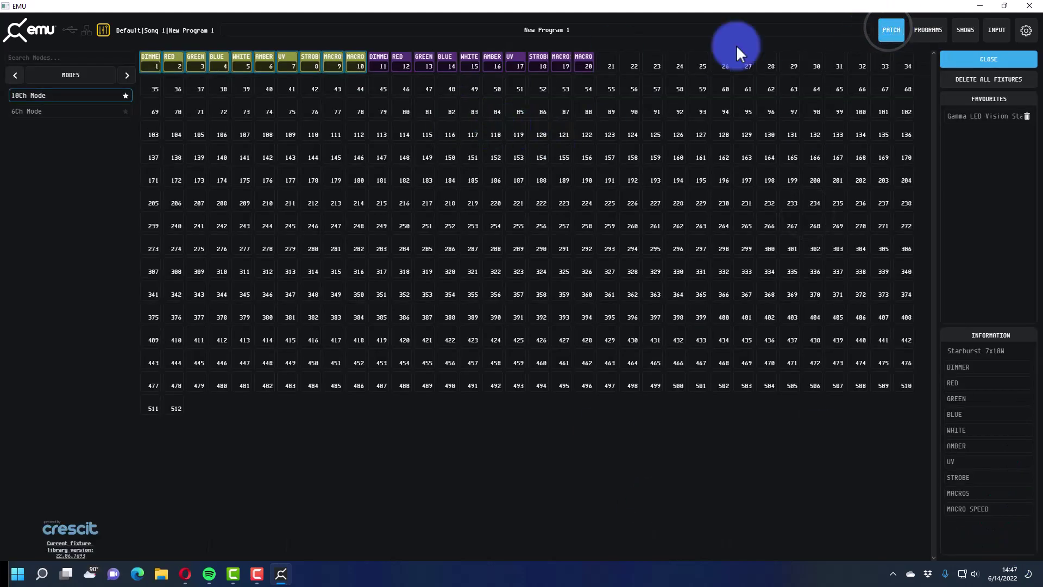
click(927, 27)
click(927, 26)
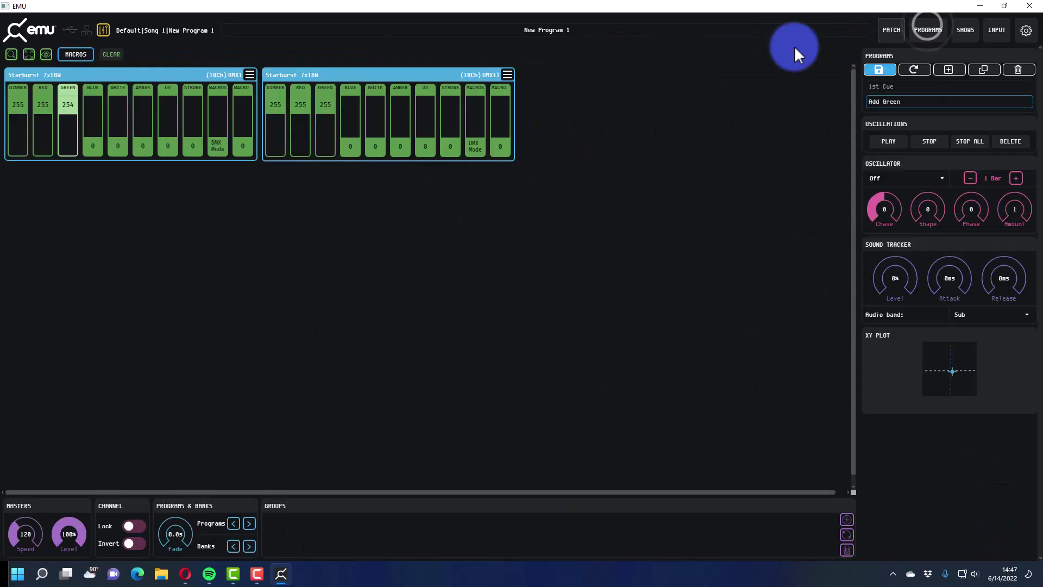
click(112, 55)
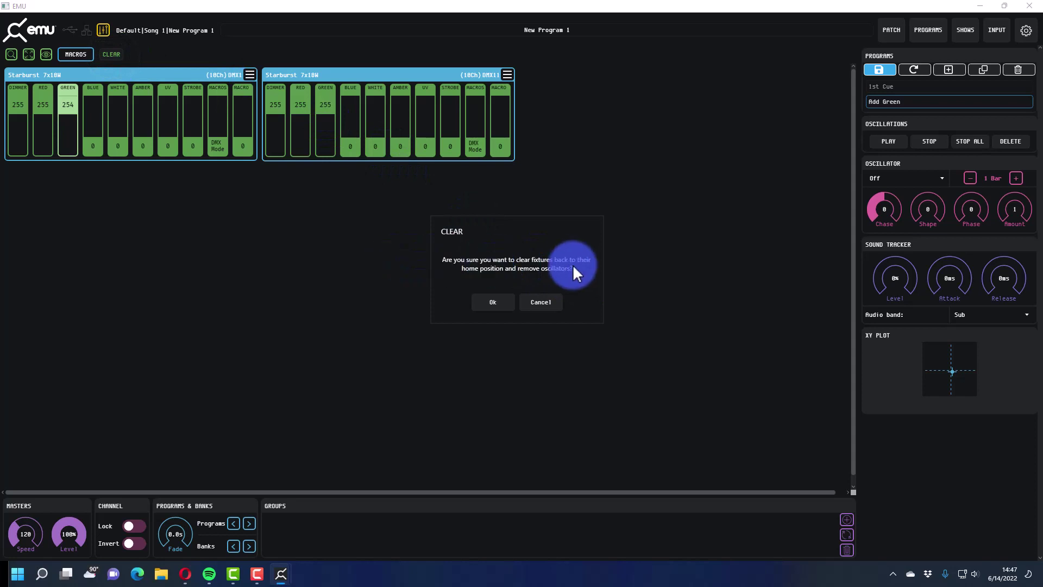
click(509, 296)
- Select 1st Cue and reload the show, discarding the unsaved Add Green
click(890, 86)
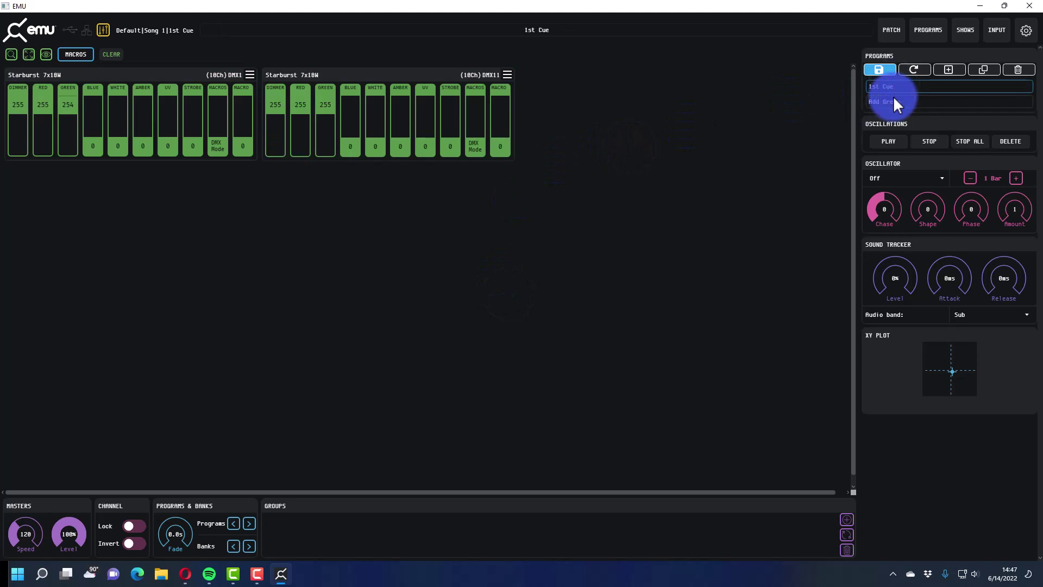
click(893, 85)
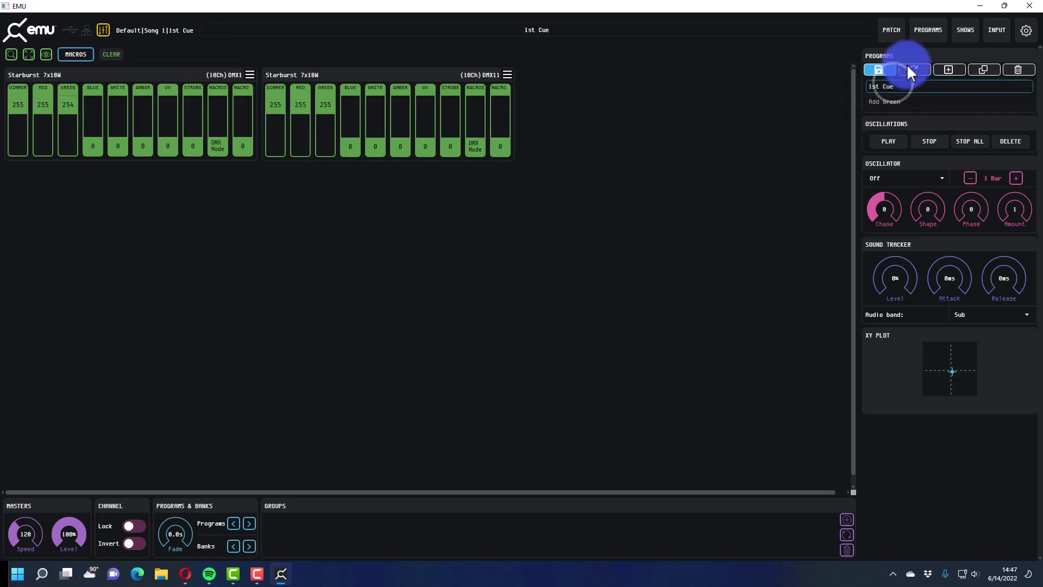
click(910, 69)
click(895, 87)
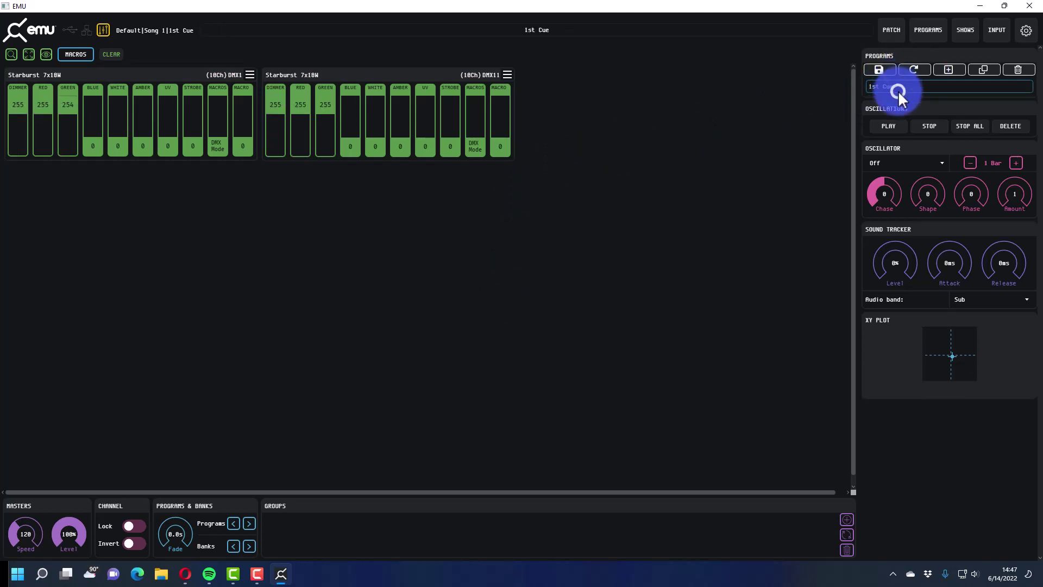
click(911, 70)
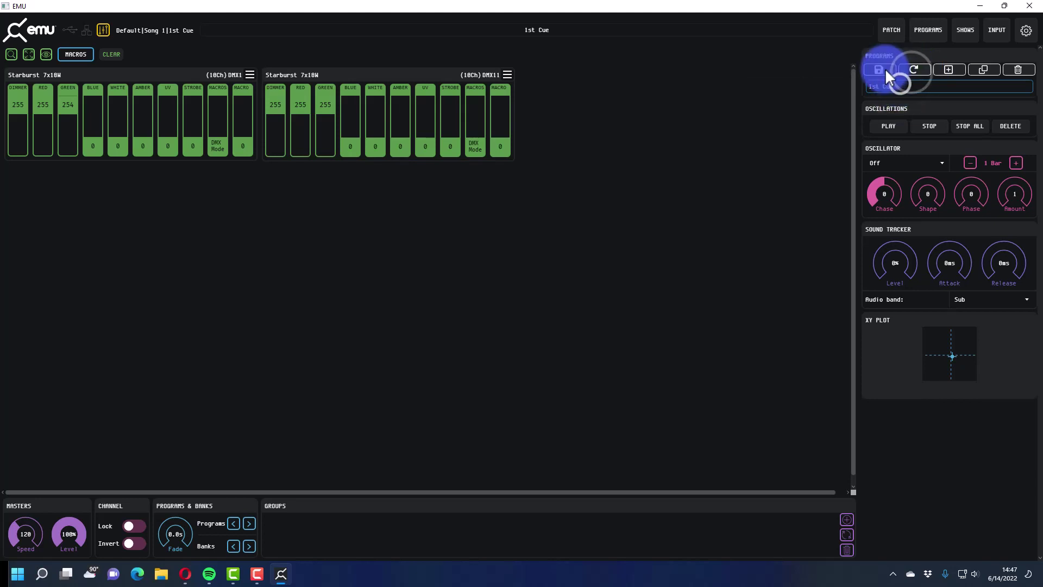
- Review the Song 1 bank's programs, then create New Program 1
click(933, 38)
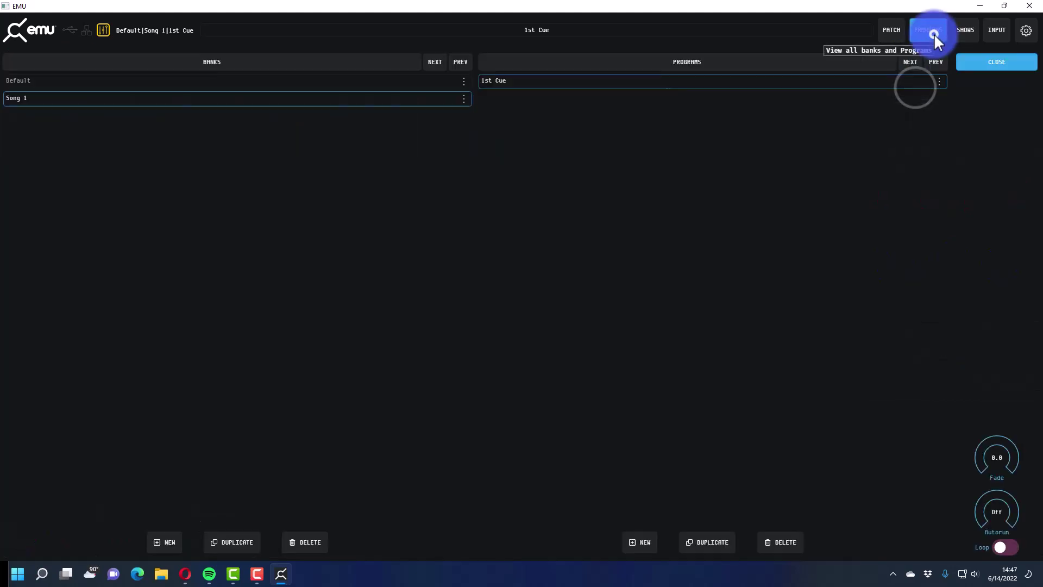
click(318, 80)
click(318, 96)
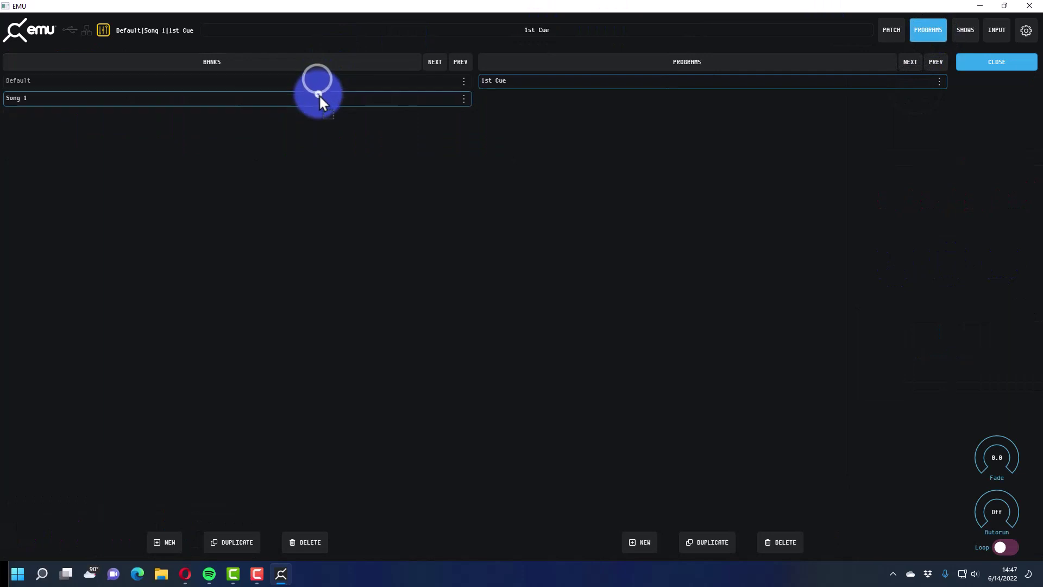
click(497, 76)
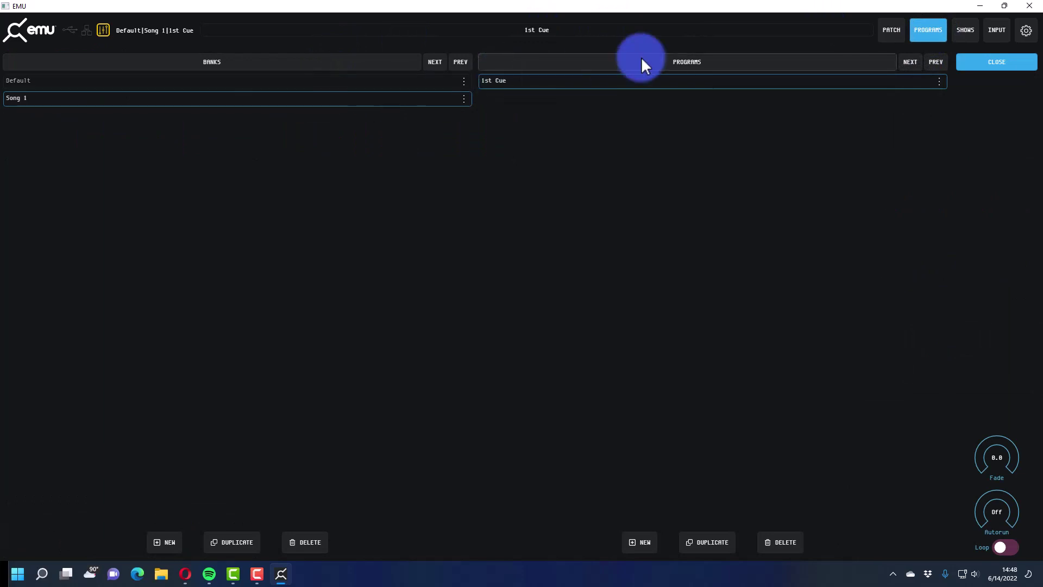
click(883, 30)
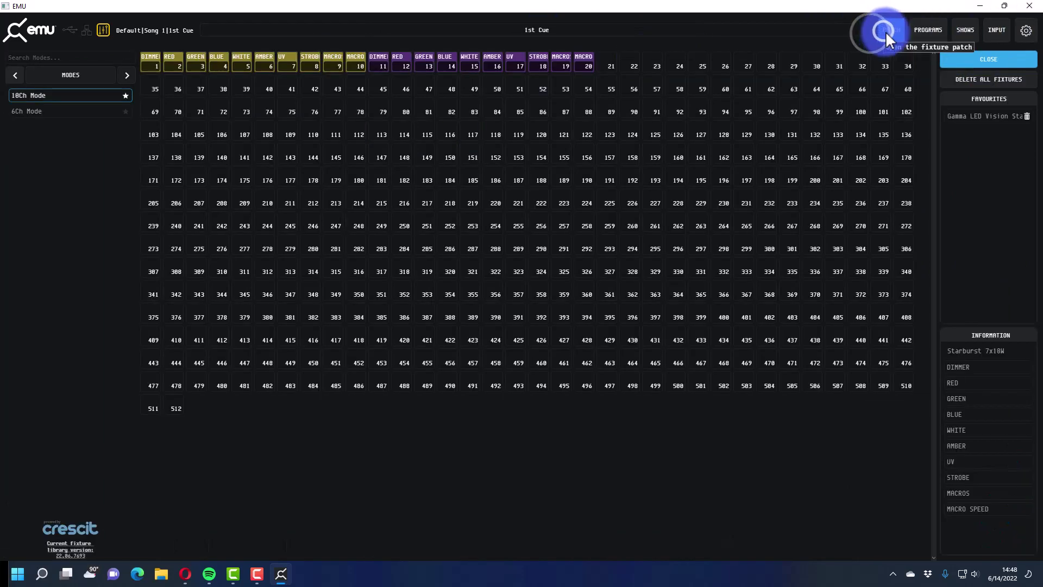
click(916, 29)
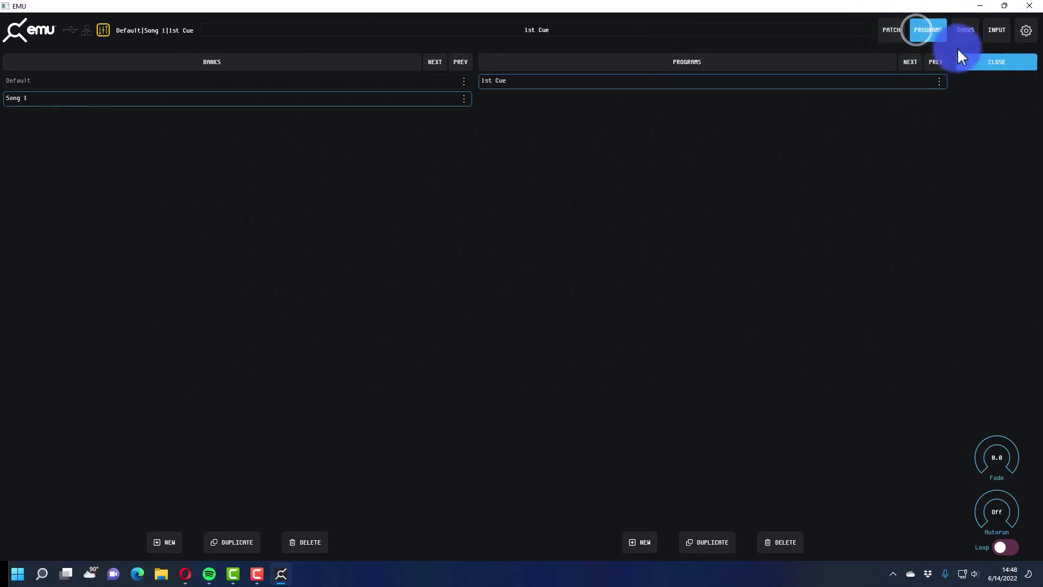
click(917, 32)
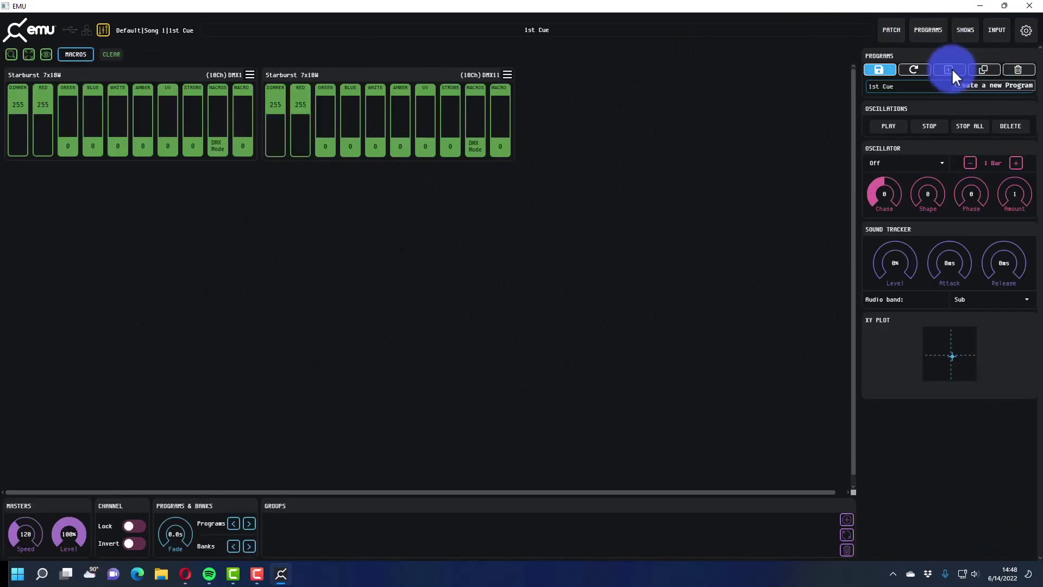
click(949, 69)
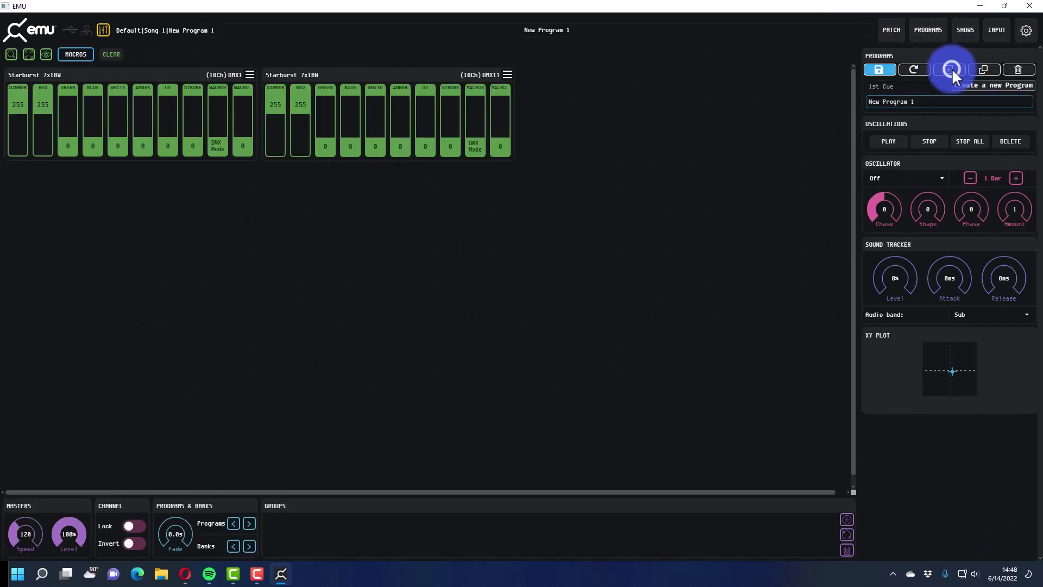
click(903, 90)
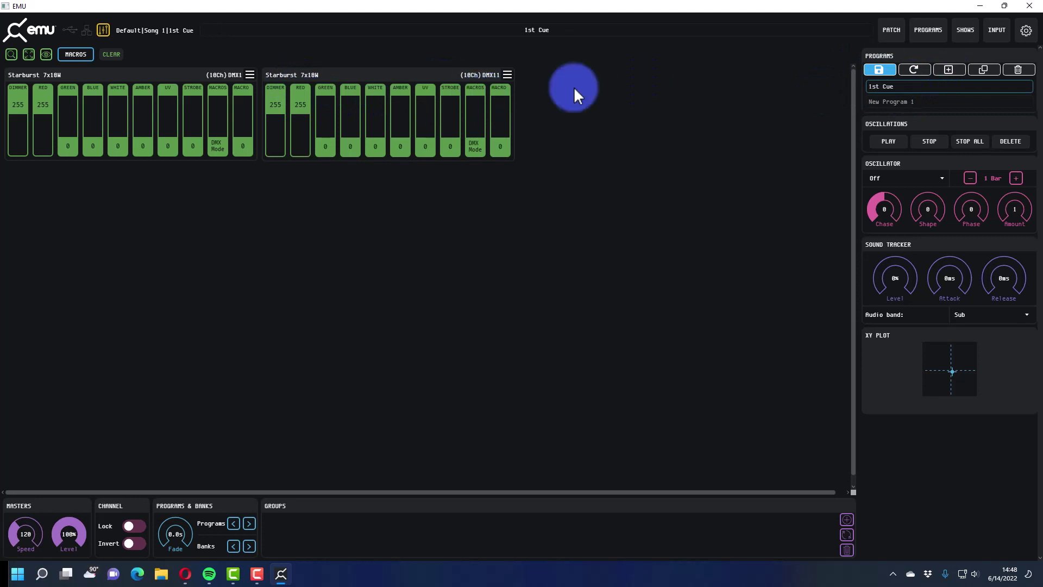
- In New Program 1, set green to 213 on the second Starburst and 225 on the first
click(883, 102)
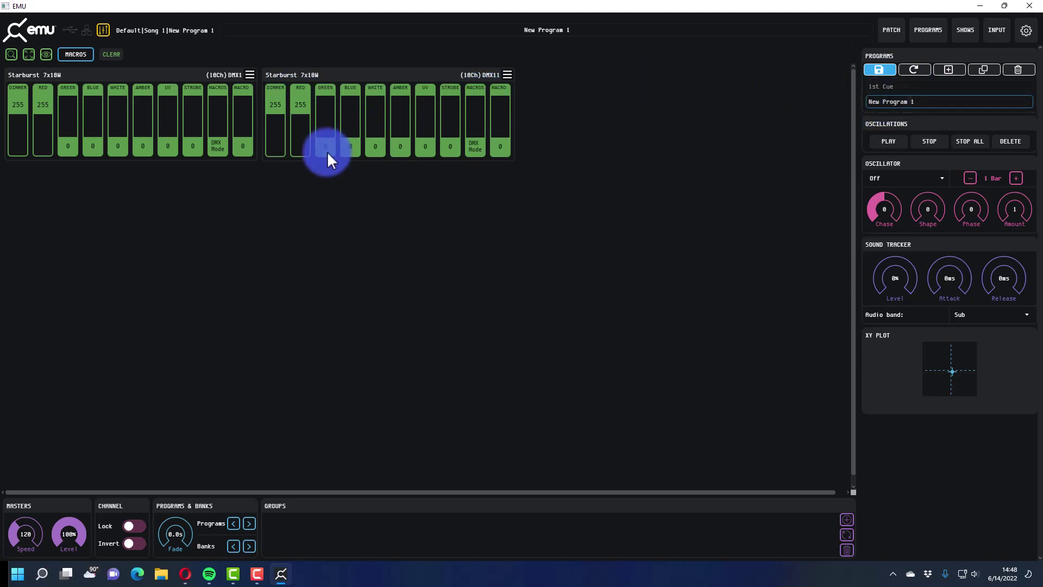
click(901, 87)
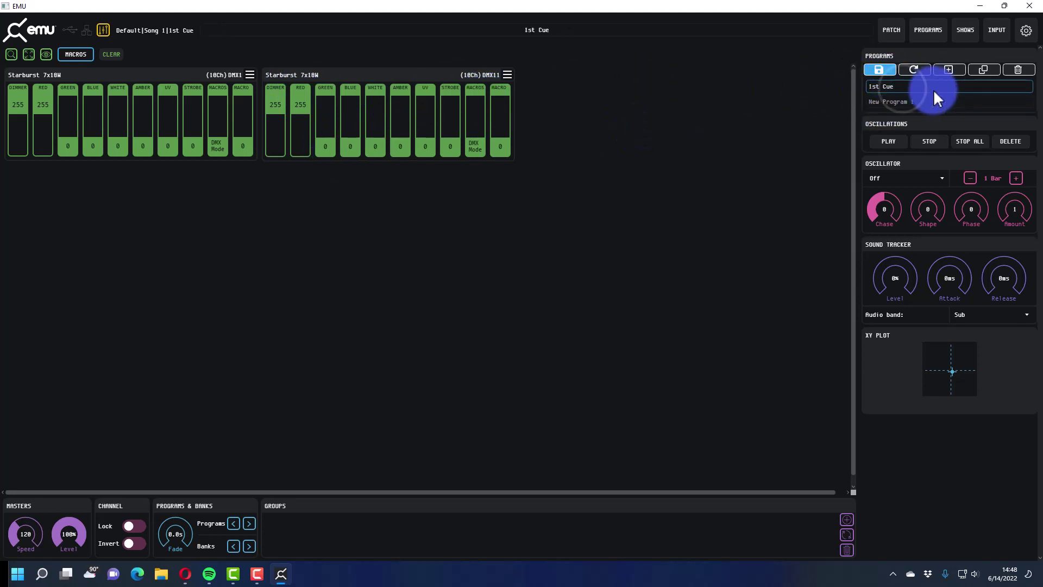
click(928, 103)
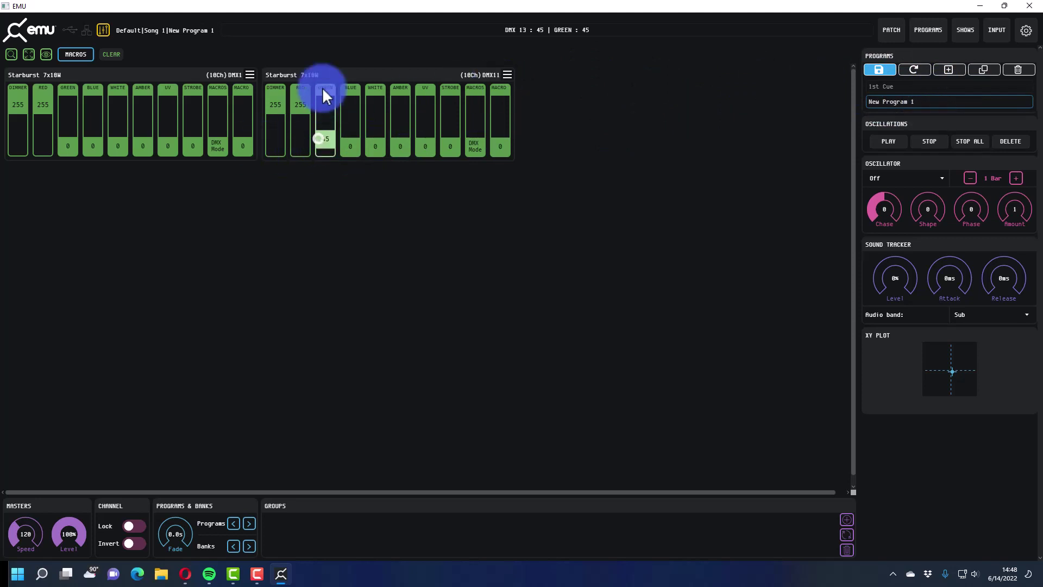
drag(322, 87, 325, 103)
click(318, 72)
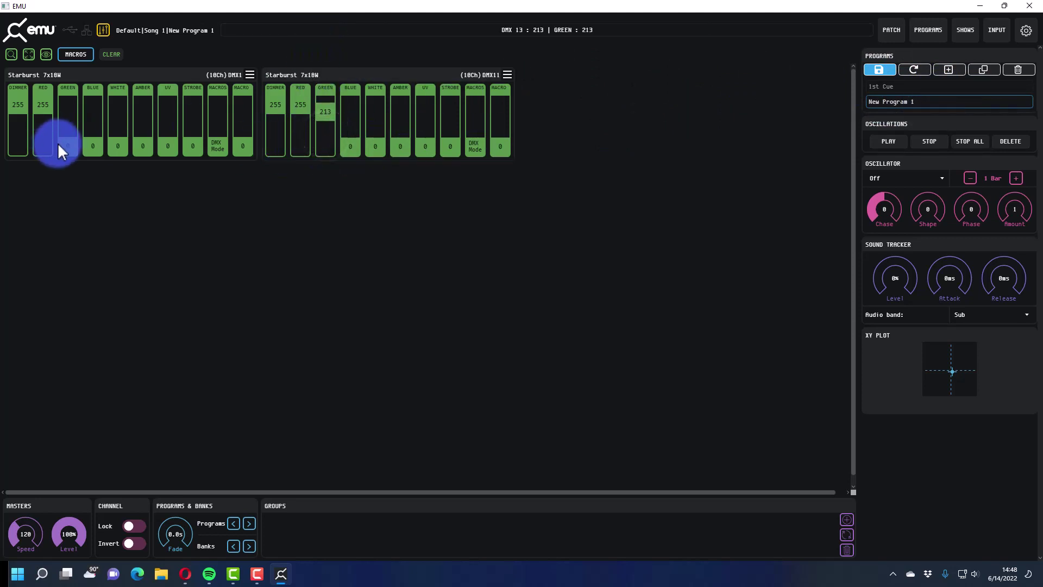
click(81, 56)
drag(57, 143, 72, 107)
click(87, 74)
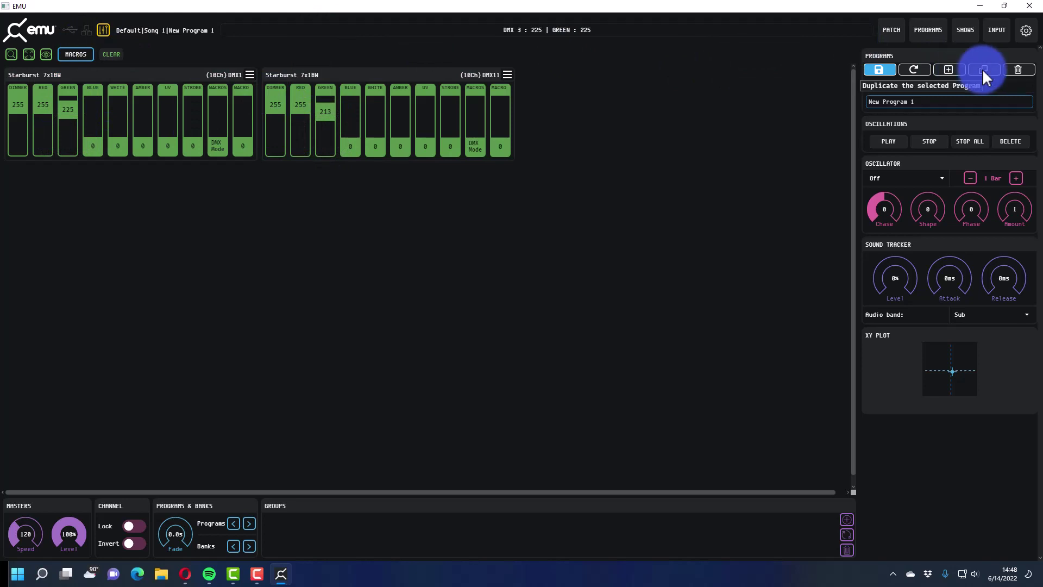
- Save the show, confirm the overwrite, and compare 1st Cue with New Program 1
click(891, 70)
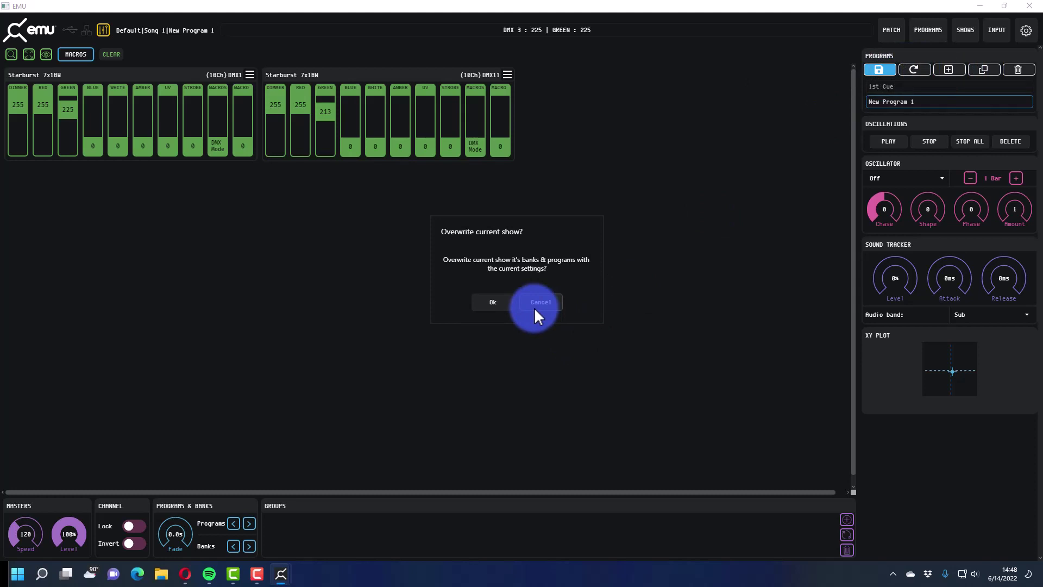
click(507, 302)
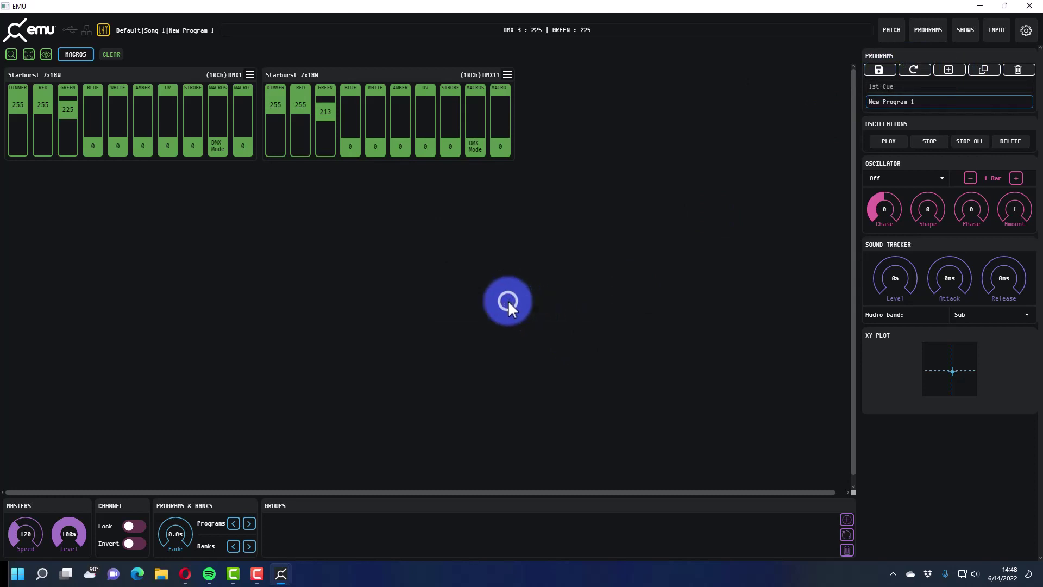
click(888, 86)
click(893, 101)
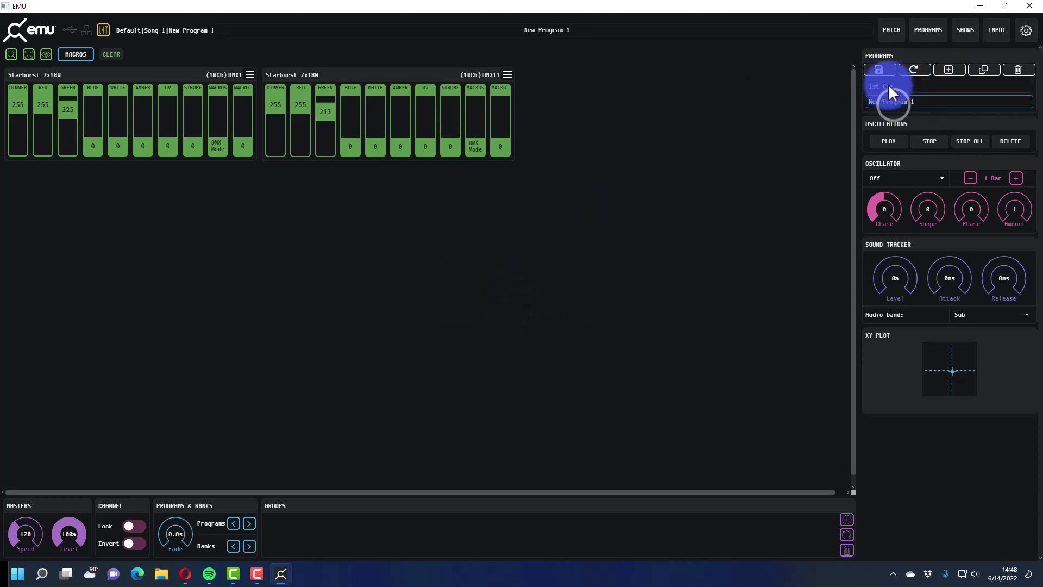
click(888, 86)
click(892, 98)
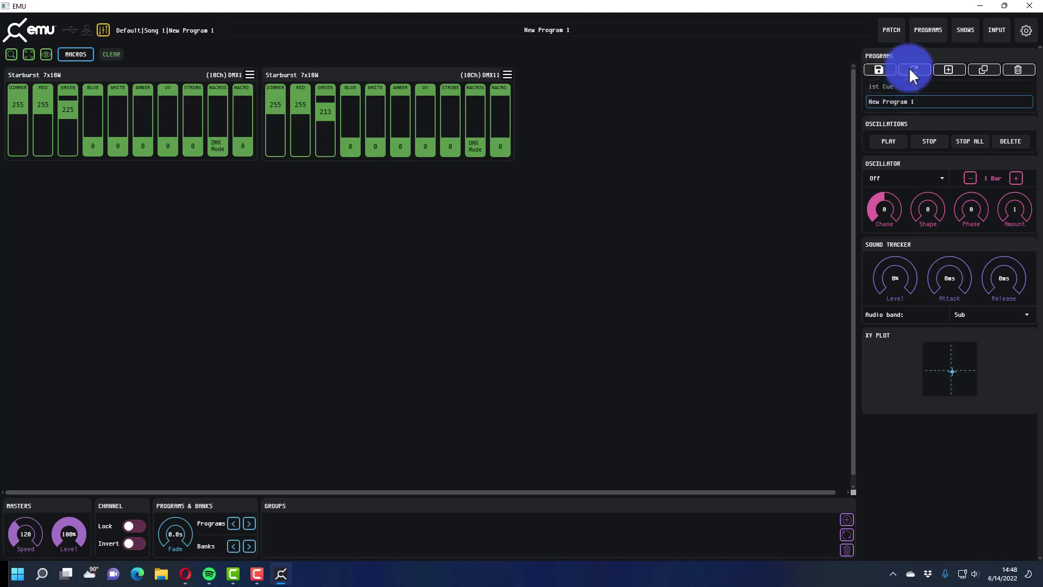
- Reset all faders to zero and switch between 1st Cue and New Program 1
click(119, 56)
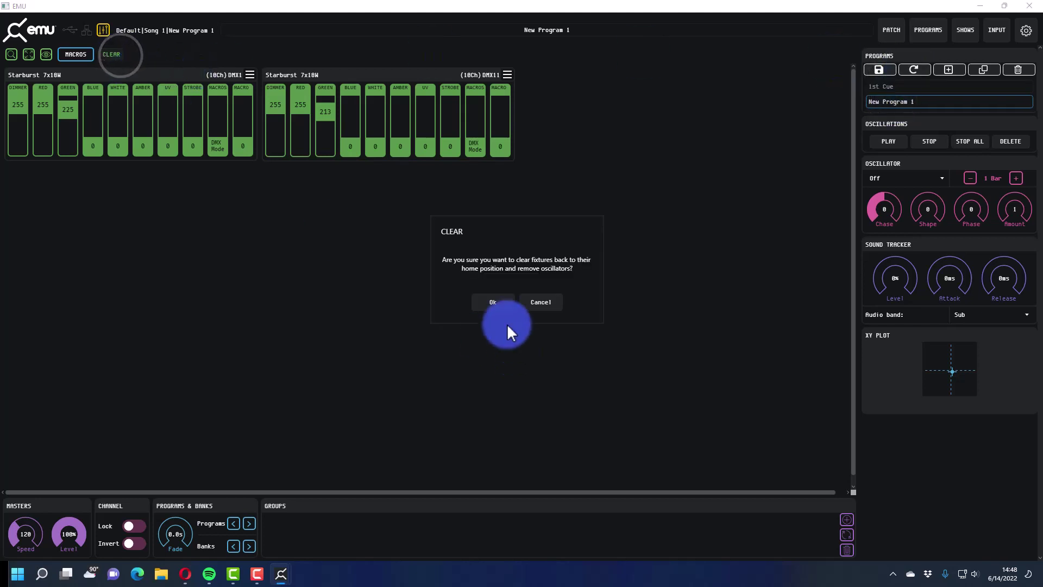
click(505, 304)
click(896, 87)
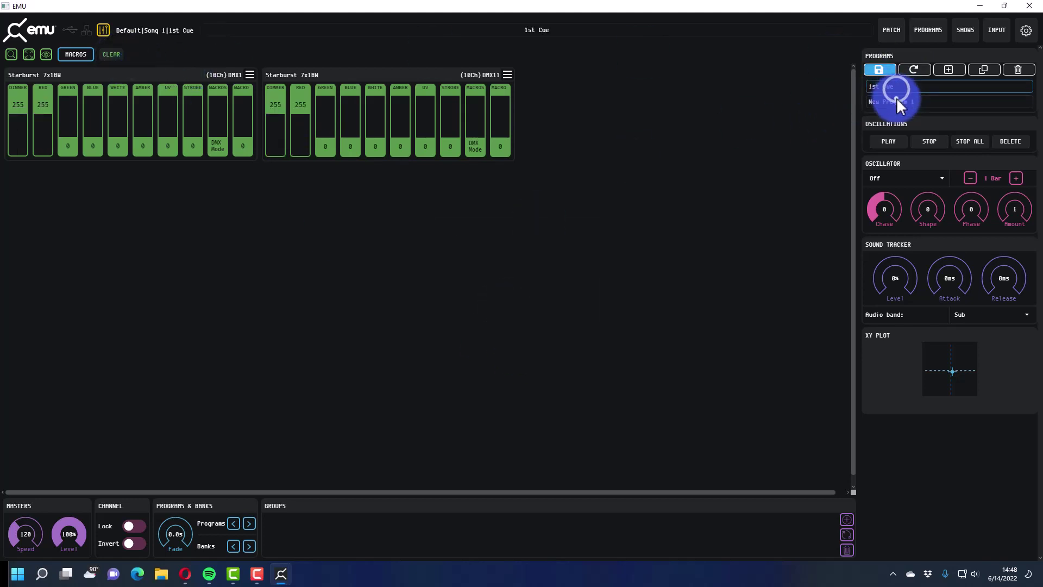
click(897, 98)
click(893, 87)
click(896, 100)
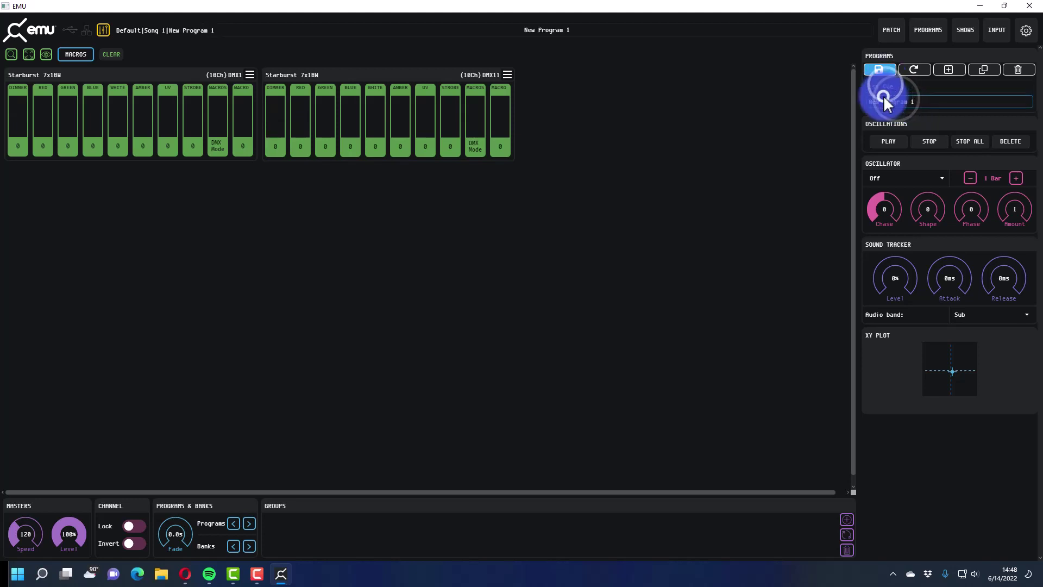
- Reload the show and check New Program 1's greens, resetting faders and toggling programs again
click(913, 72)
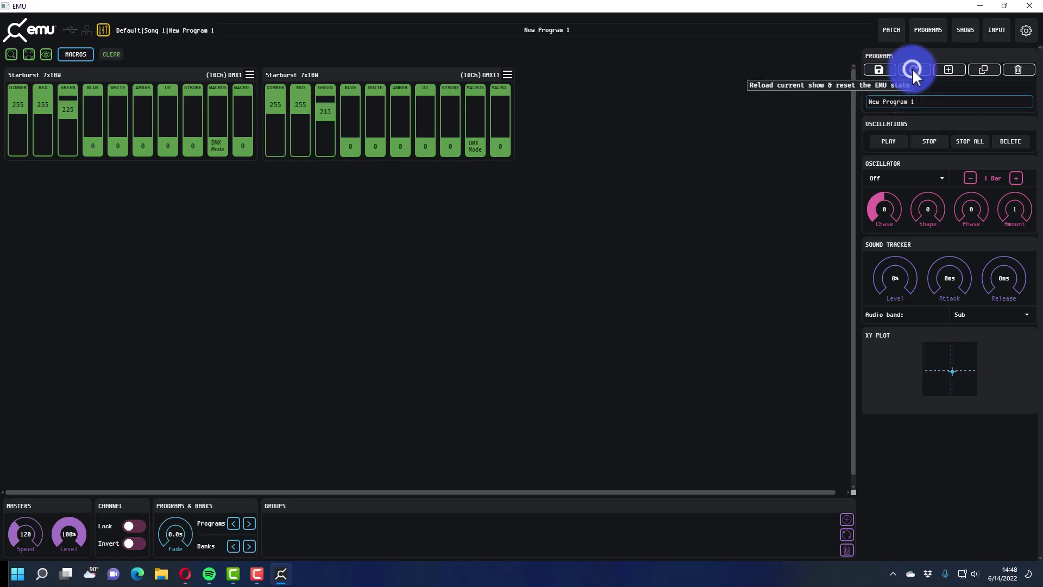
click(911, 86)
click(911, 101)
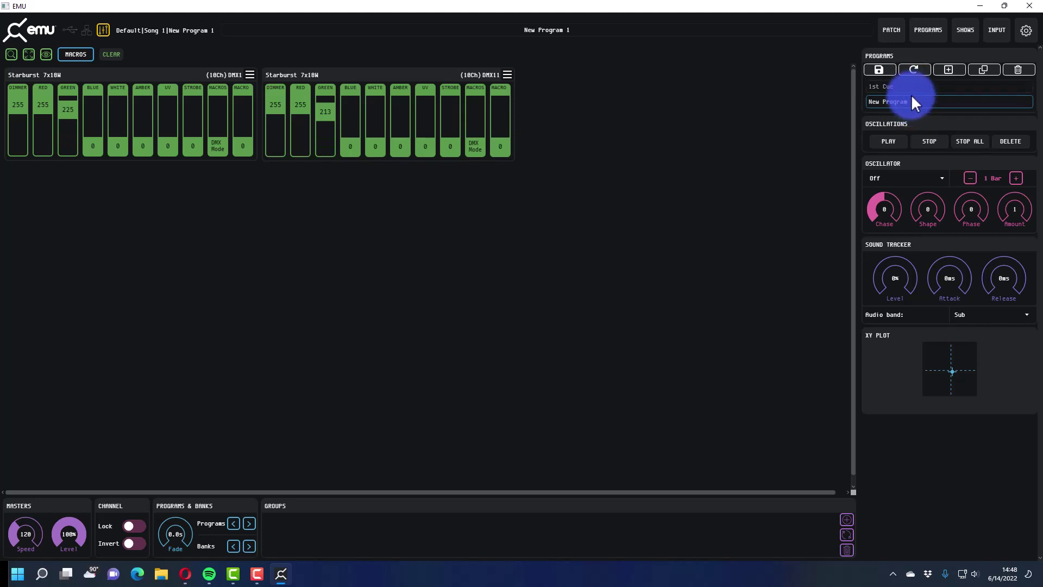
click(112, 61)
click(476, 299)
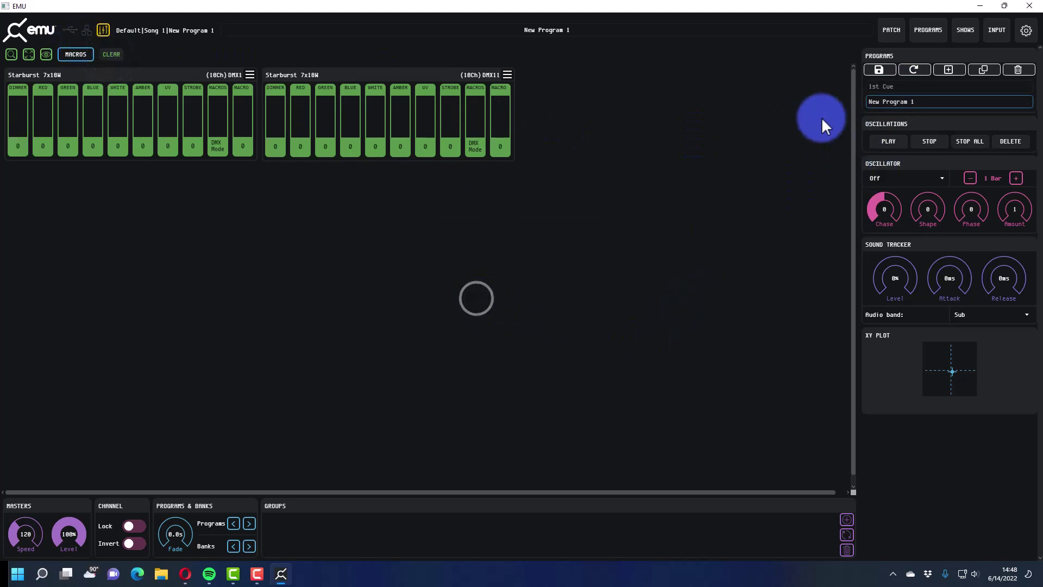
click(906, 86)
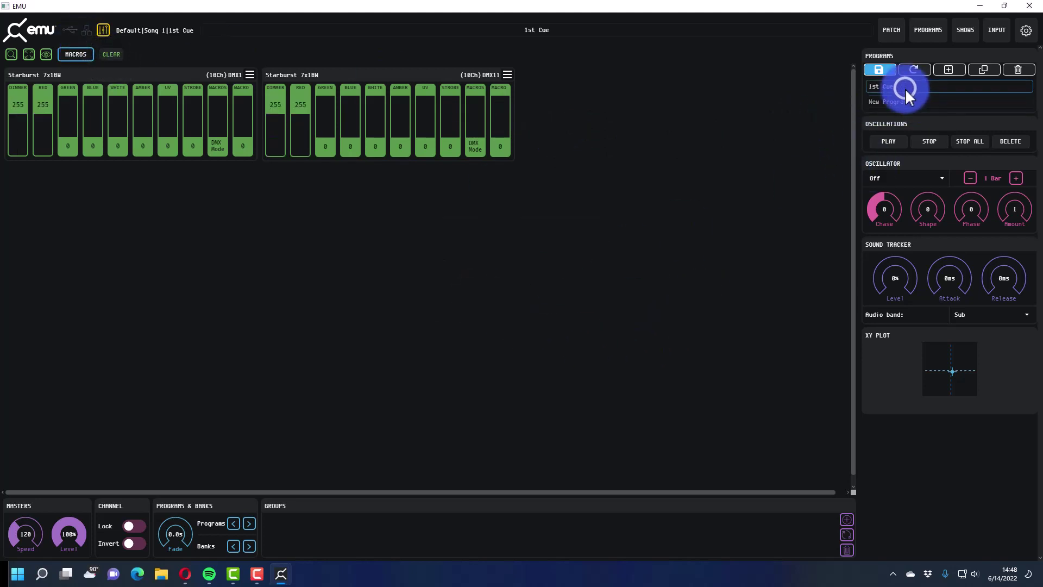
click(912, 102)
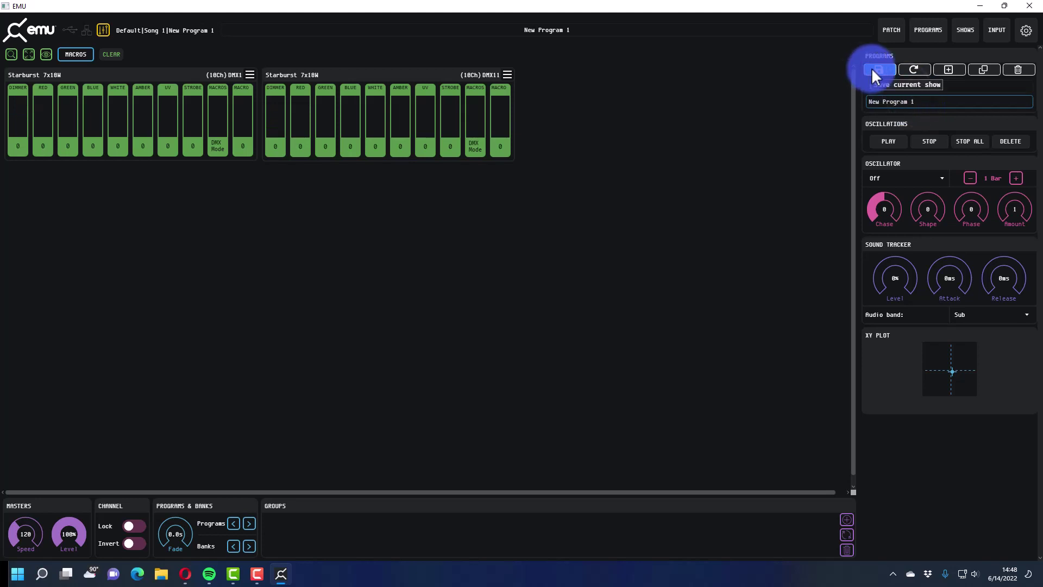
click(891, 89)
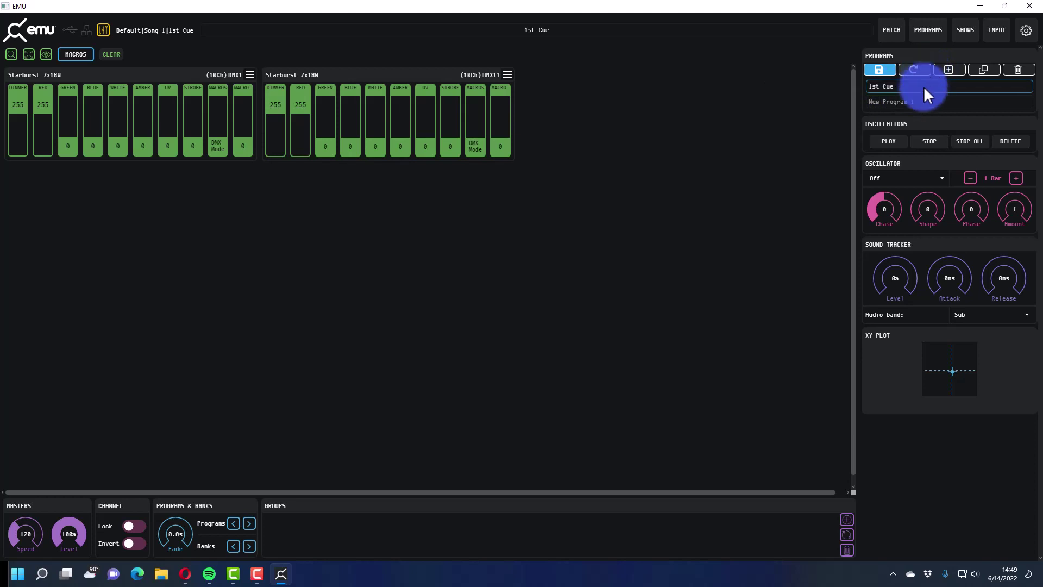
click(922, 98)
- Reload the show once more and finish with 1st Cue recalled
click(915, 71)
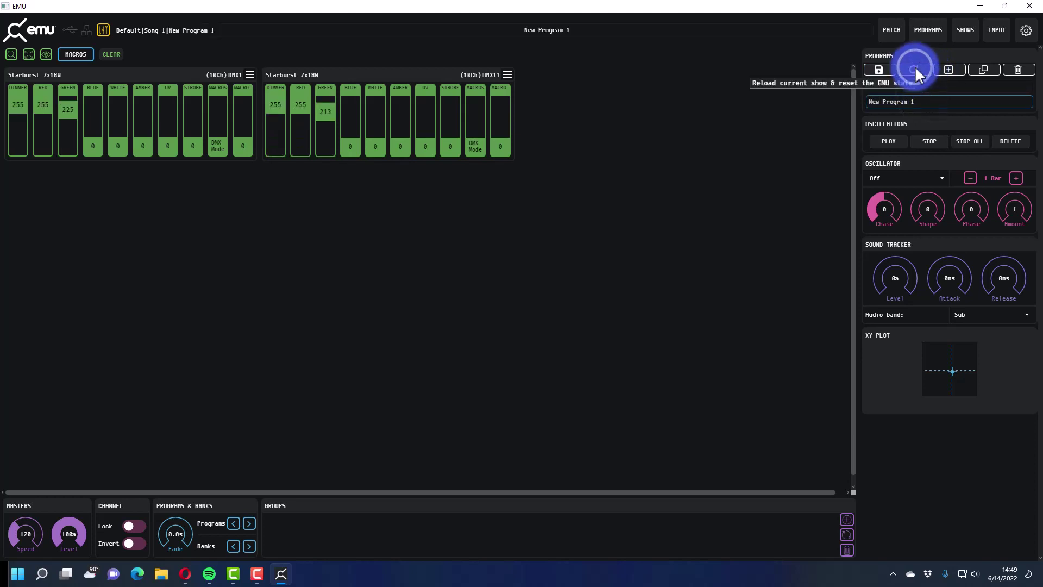
click(919, 99)
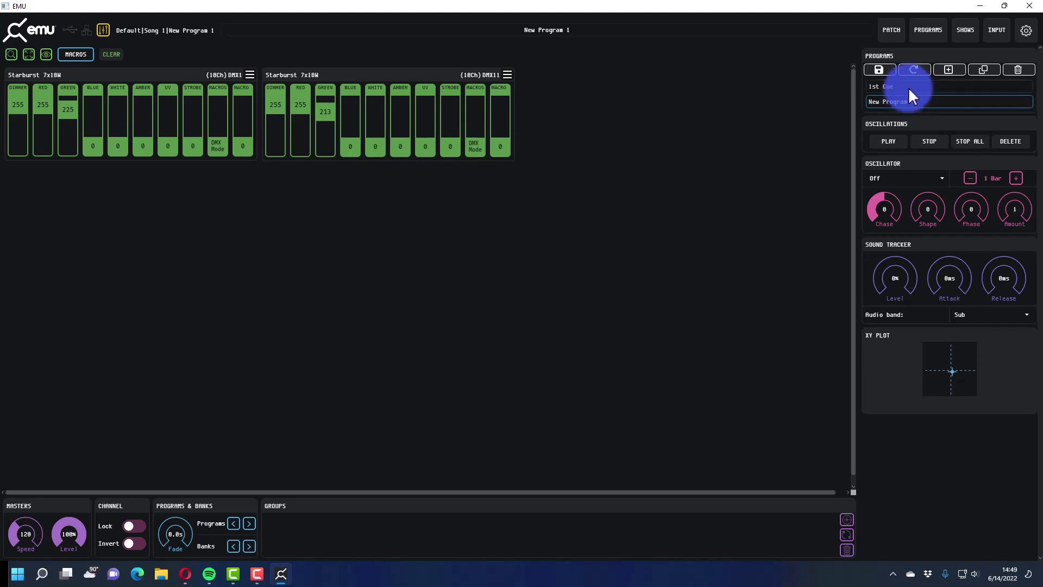
click(910, 87)
click(908, 97)
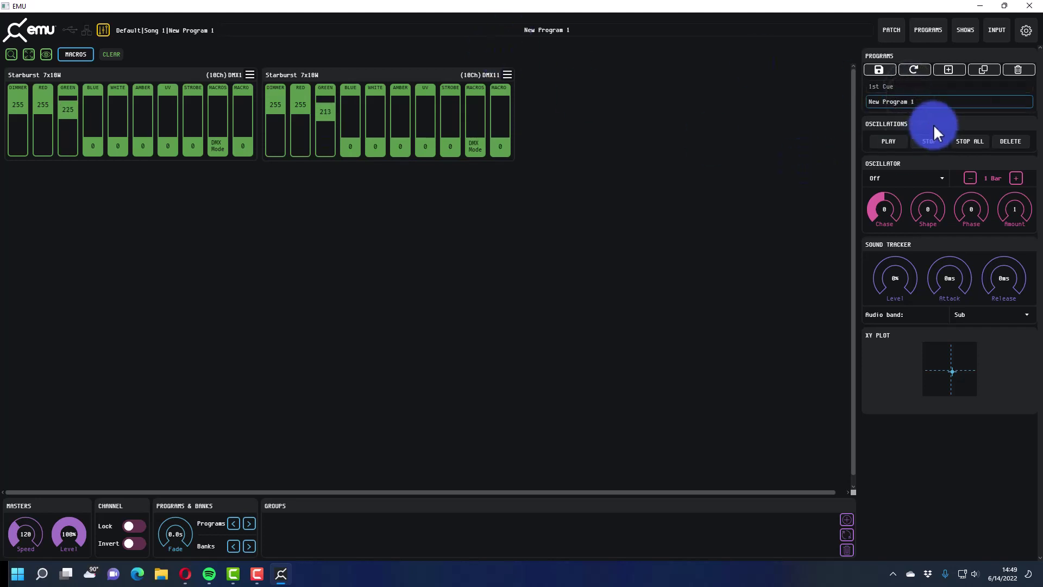
click(925, 89)
click(924, 96)
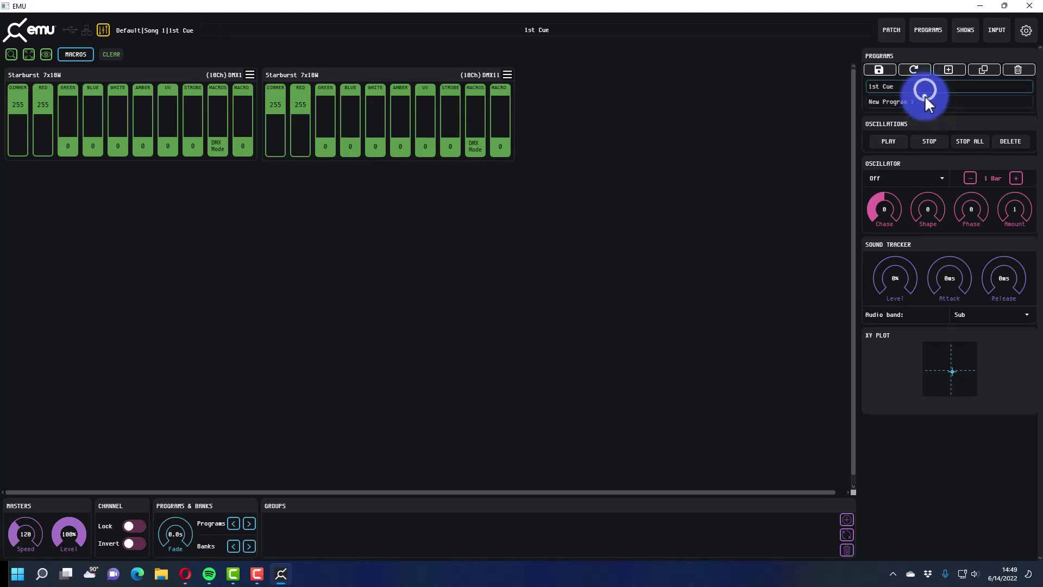
- Add a new program and pull both Starbursts' green faders back down to zero
click(890, 86)
click(878, 69)
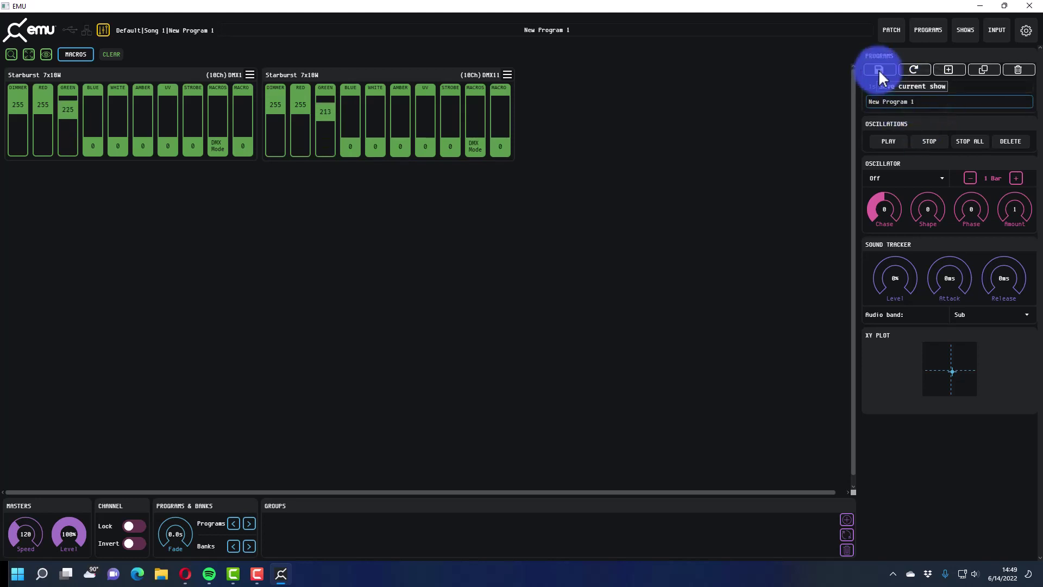
click(948, 70)
click(931, 98)
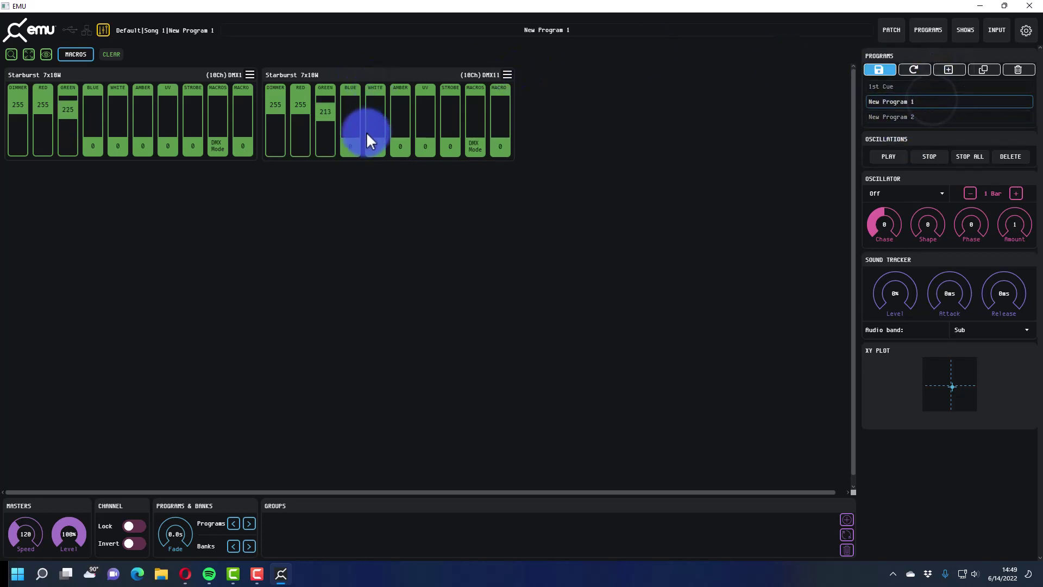
click(348, 146)
drag(318, 106, 317, 250)
drag(67, 109, 98, 321)
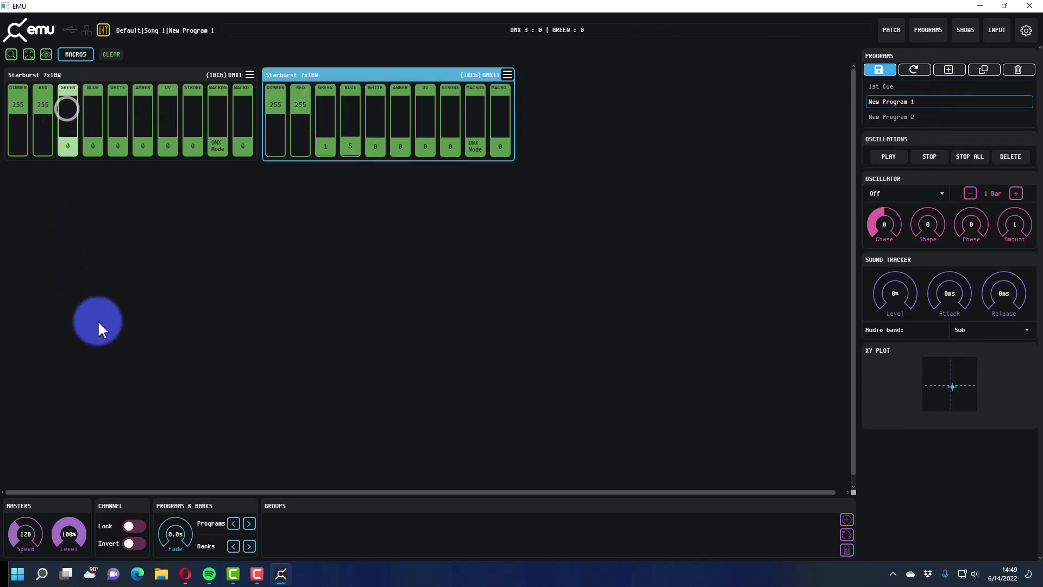
- In New Program 2, raise blue to 255 and 229 on the Starbursts and save
click(880, 119)
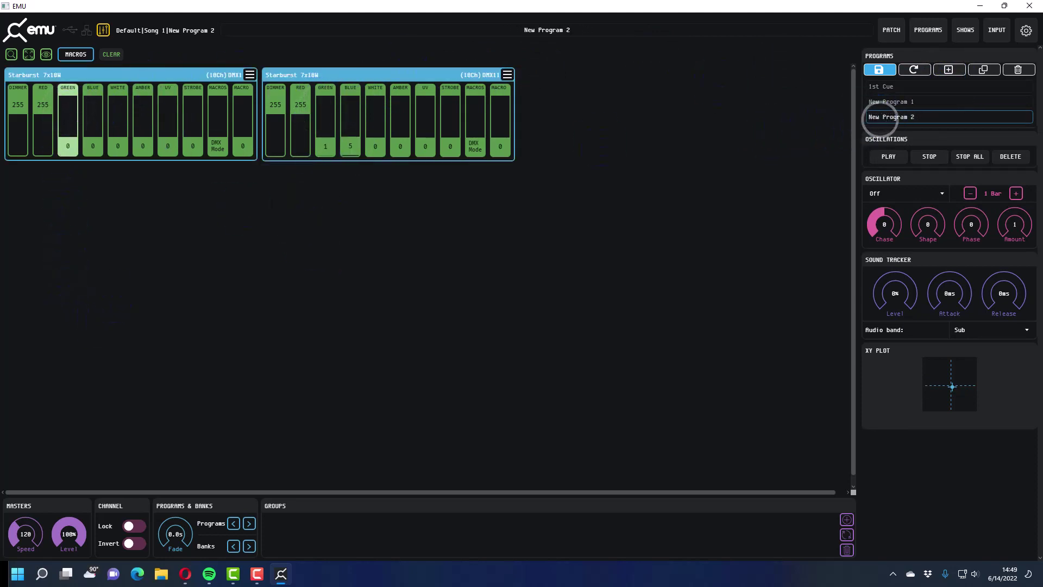
drag(87, 151, 86, 47)
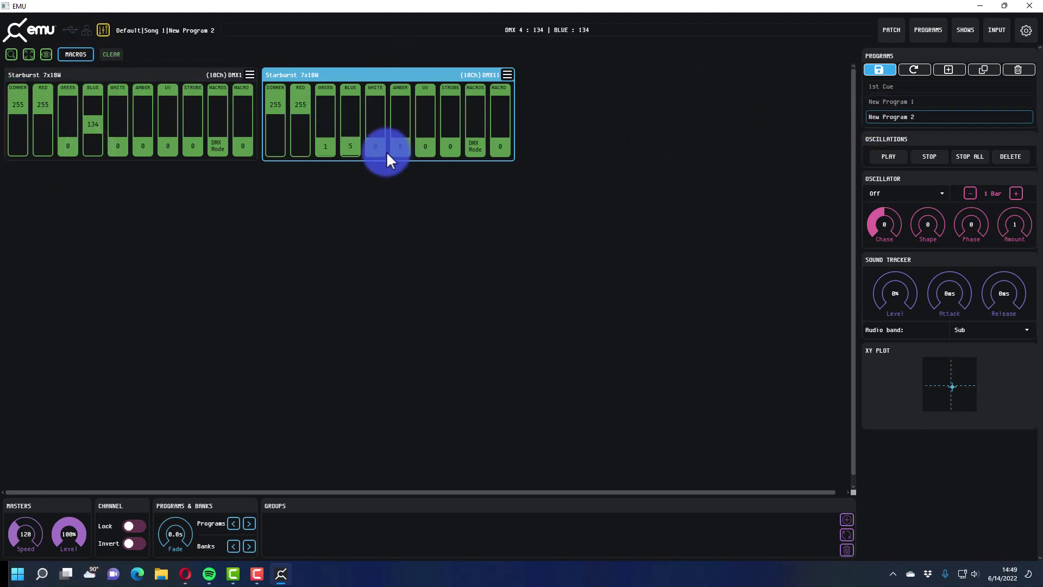
drag(355, 153, 345, 82)
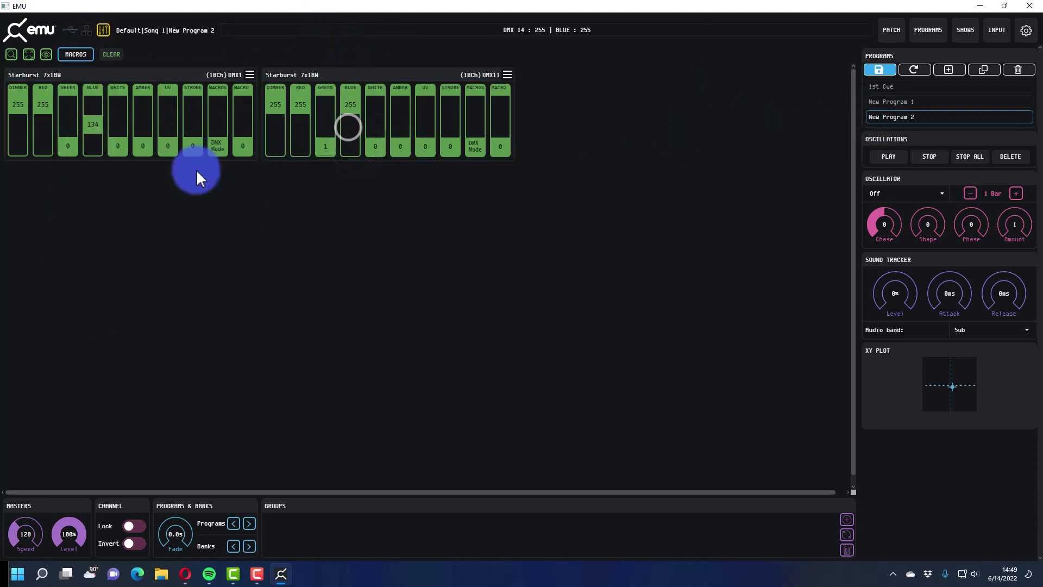
drag(93, 143, 96, 122)
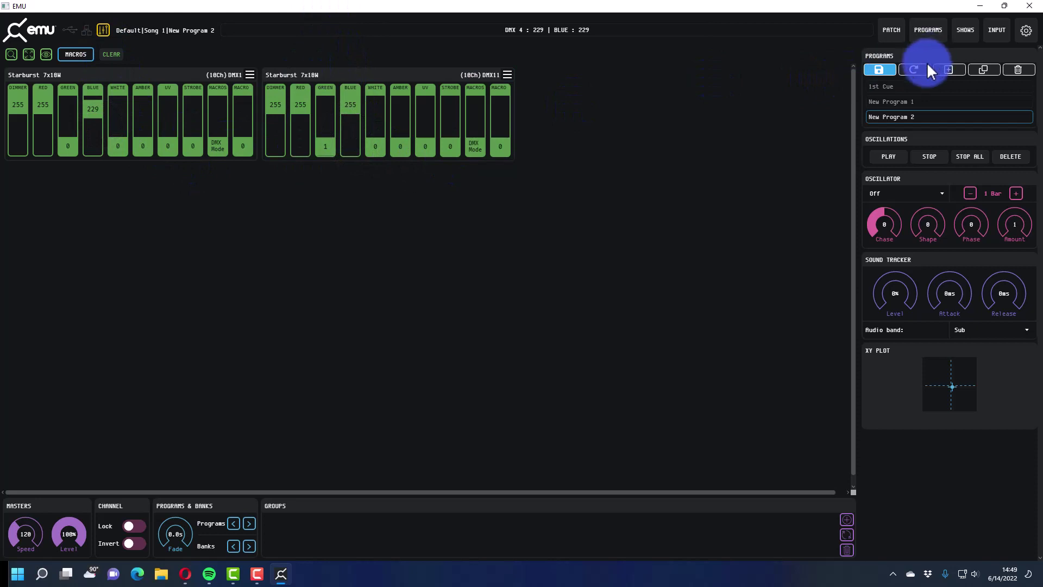
click(881, 69)
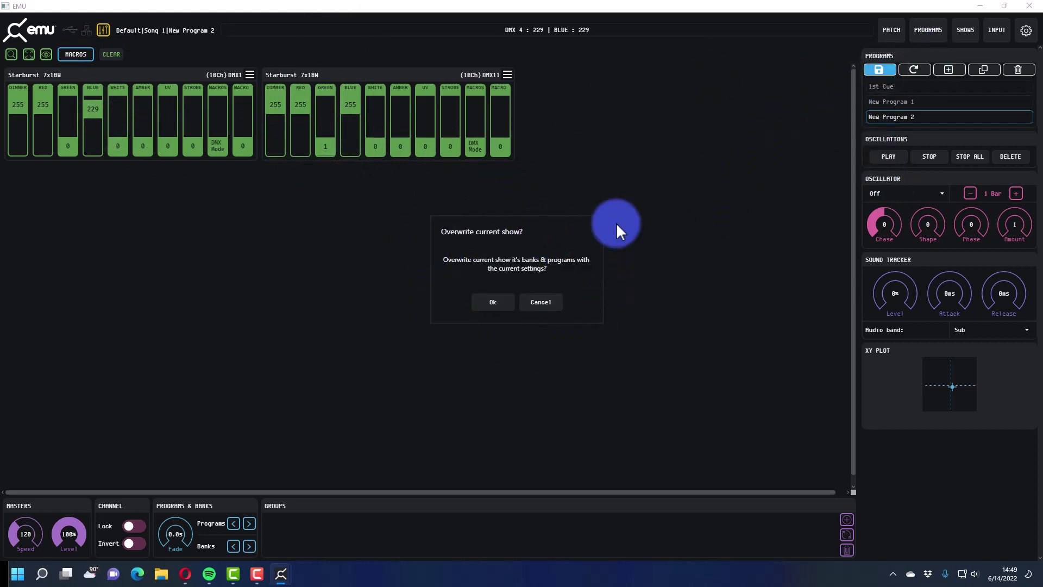
- Confirm the show overwrite and browse the programs, ending with New Program 1 loaded
click(502, 302)
click(893, 85)
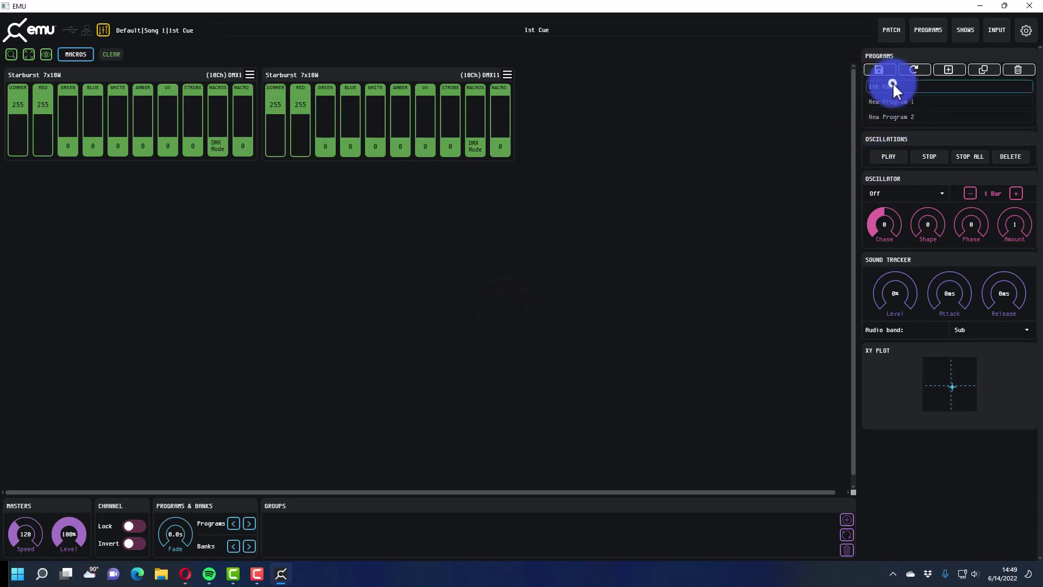
click(902, 101)
click(901, 112)
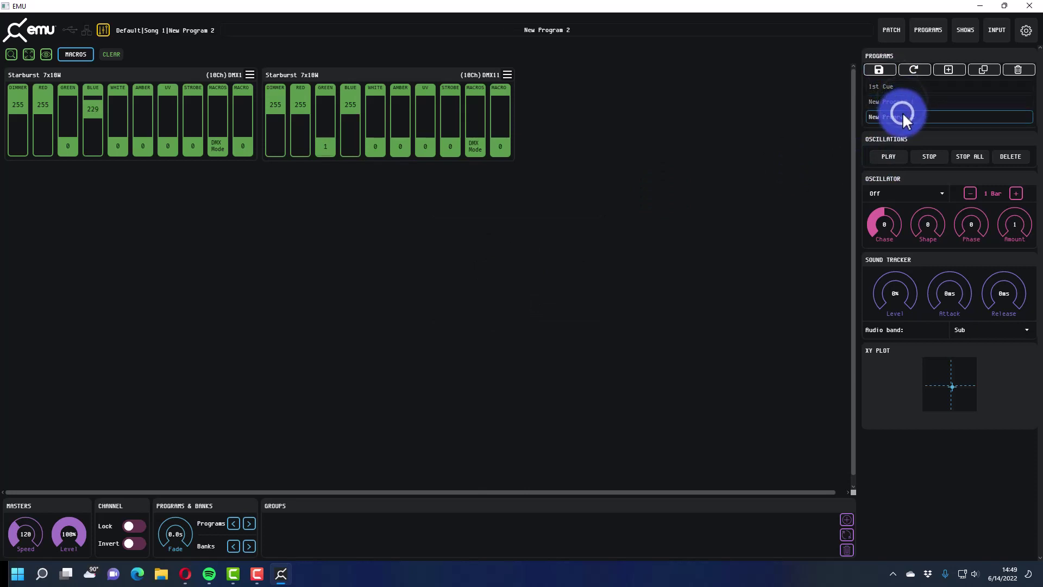
click(904, 100)
click(902, 90)
click(900, 102)
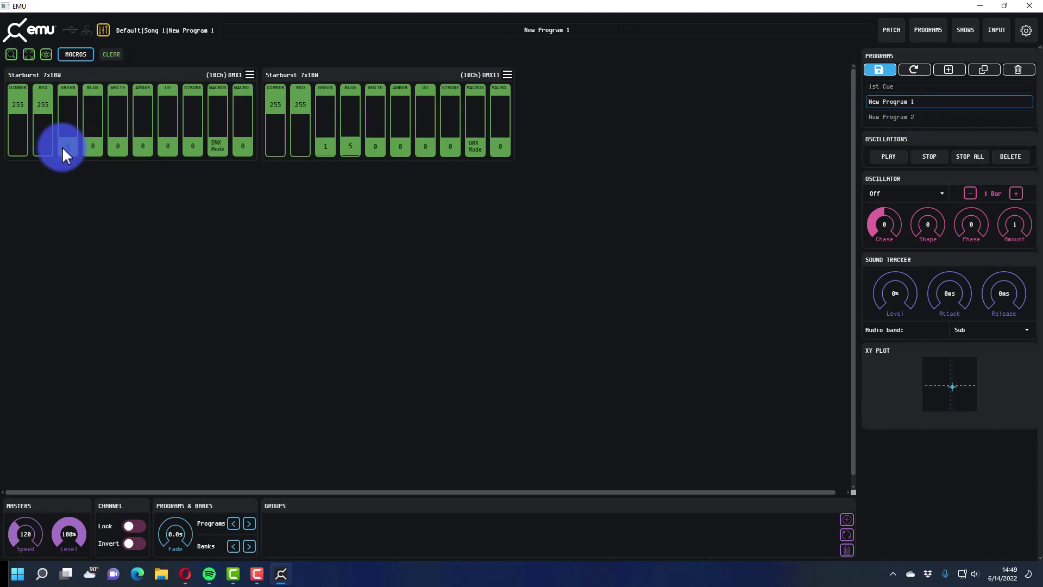
- Set the Starbursts' green levels to 191 and 210 and save over the show
drag(62, 145, 57, 131)
click(83, 80)
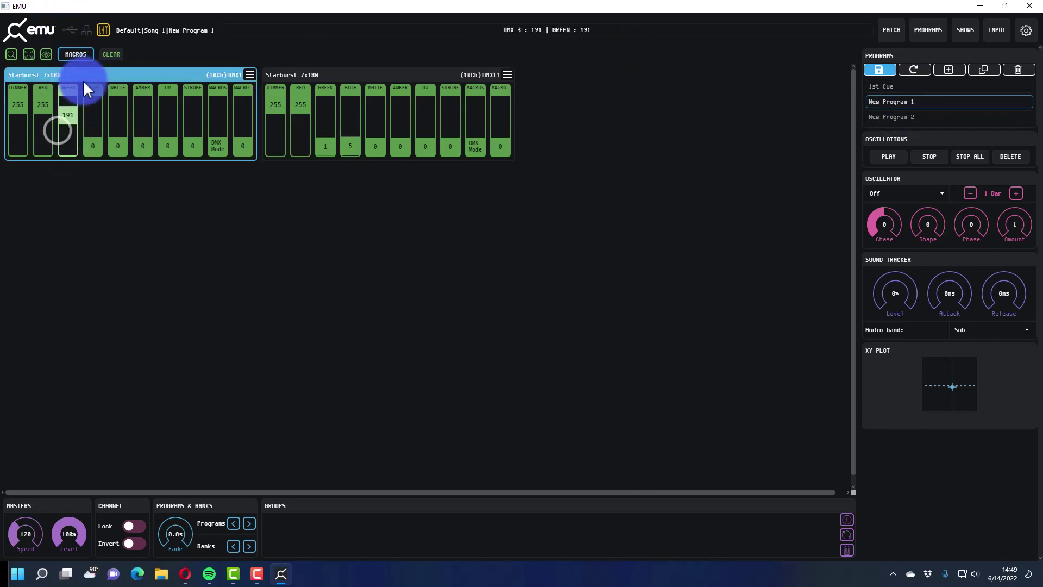
drag(321, 149, 322, 74)
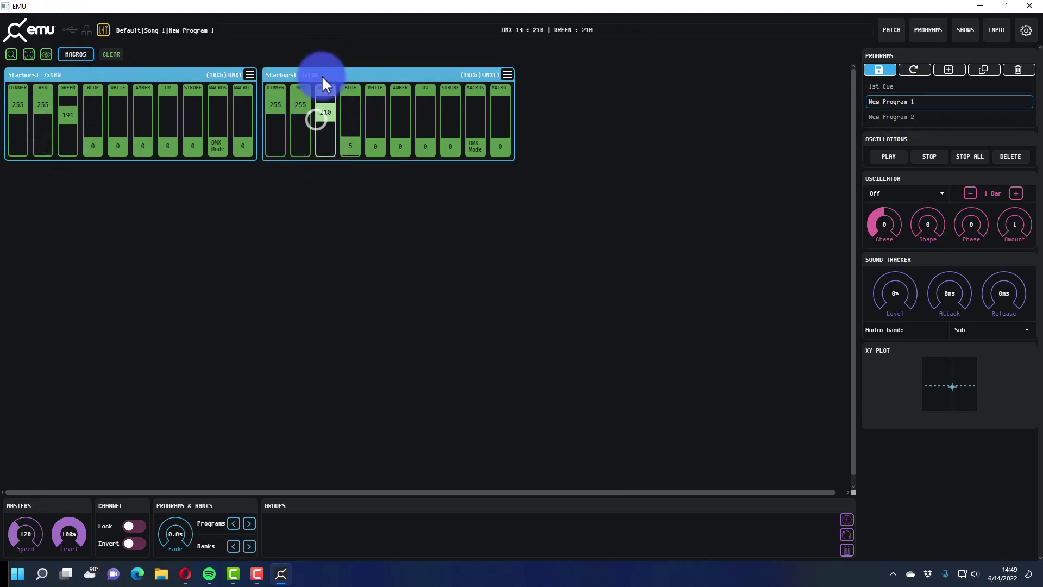
click(908, 76)
click(491, 300)
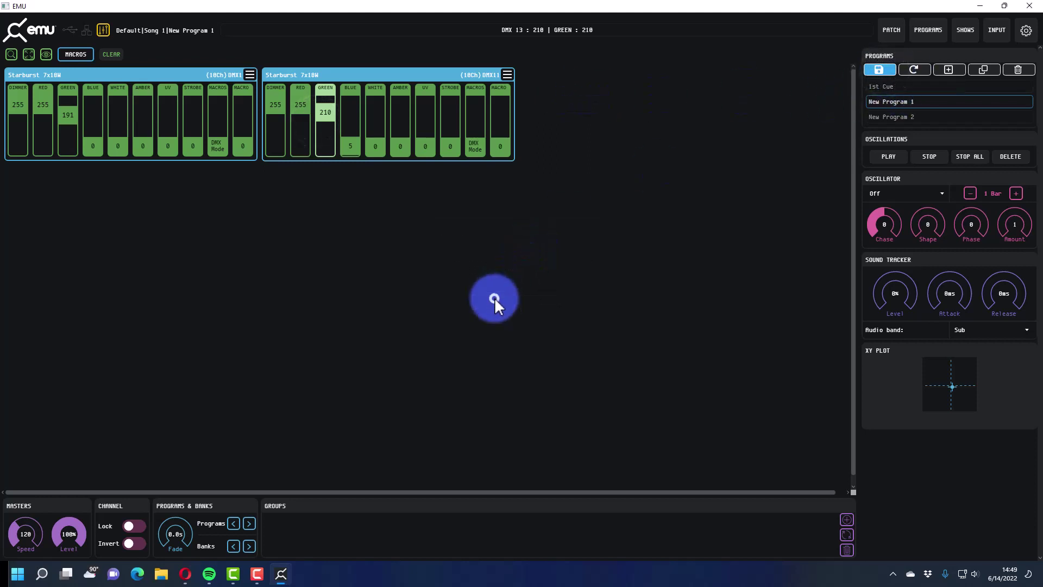
- Check New Program 2 and New Program 1, then recall 1st Cue
click(892, 116)
click(897, 86)
click(902, 102)
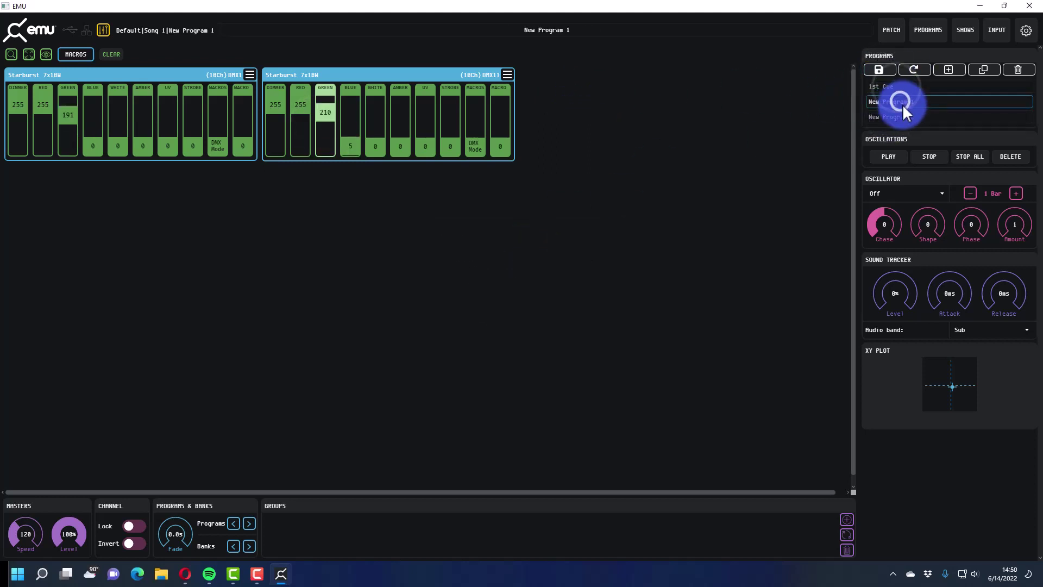
click(895, 90)
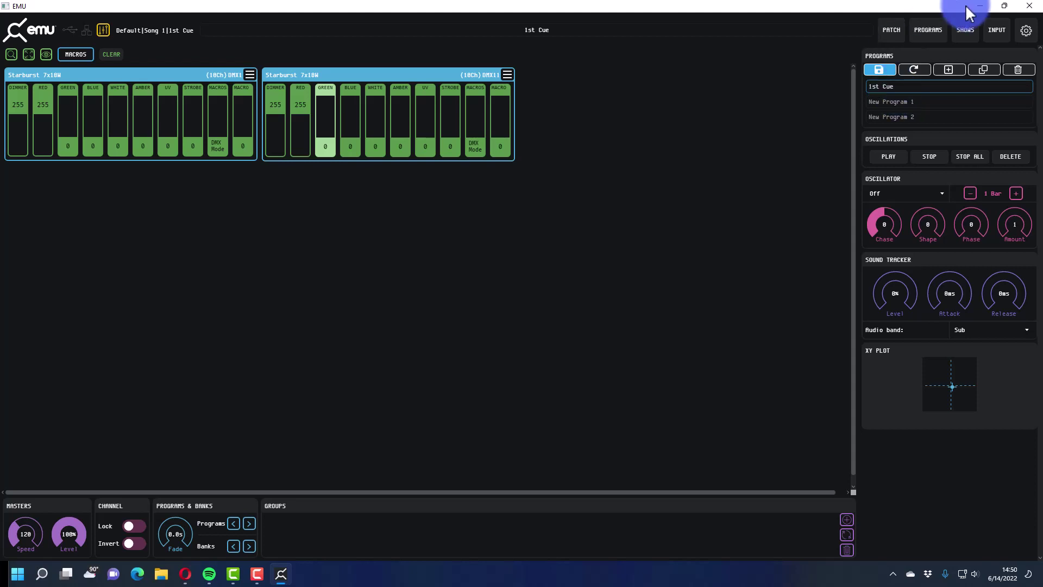
- Close the show manager unchanged and save all programs, overwriting the current show
click(967, 31)
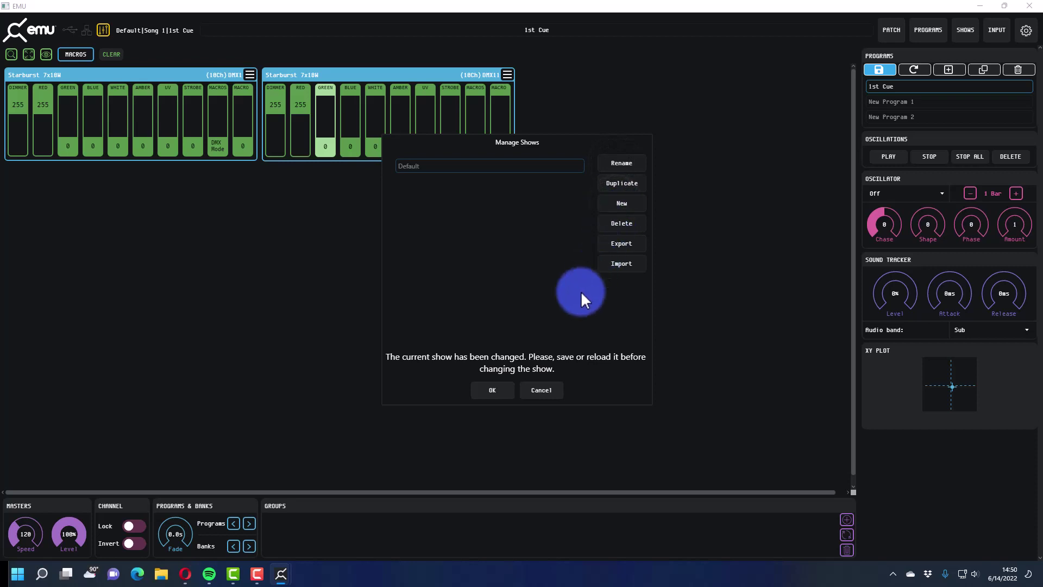
click(551, 394)
click(880, 68)
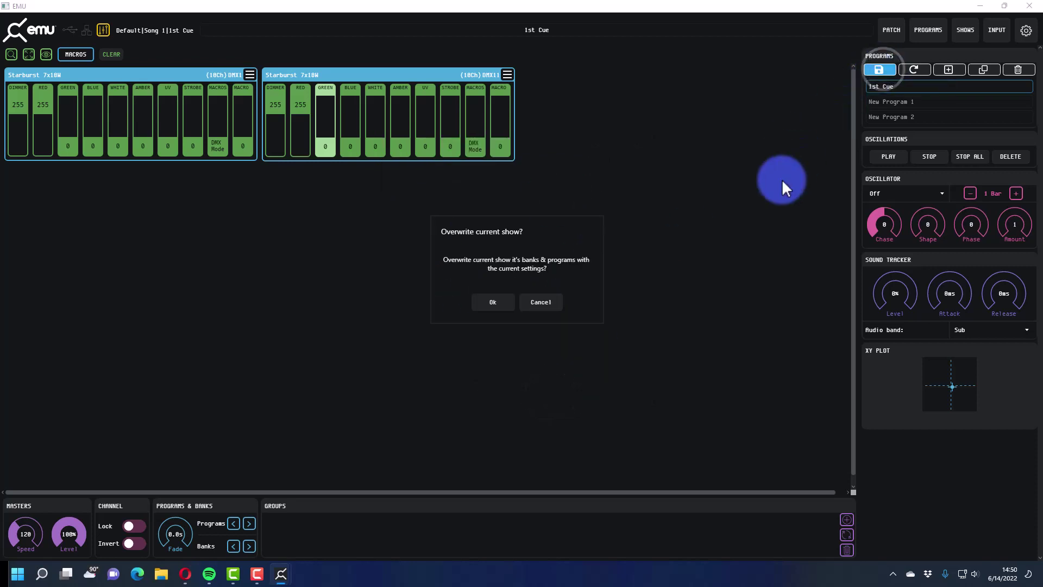
click(510, 302)
- Rename the show from Default to 'My Show'
click(961, 33)
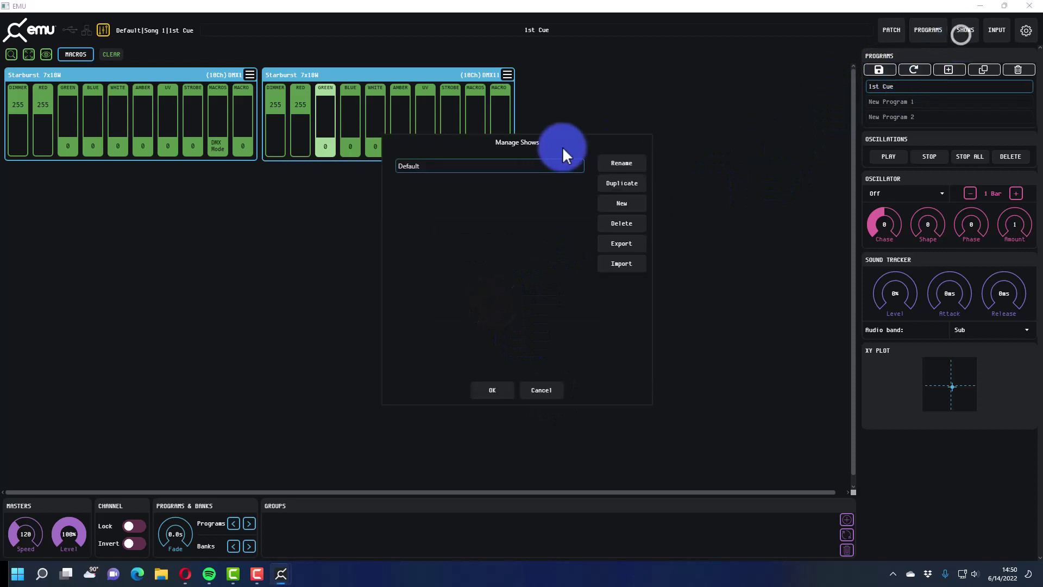
click(611, 165)
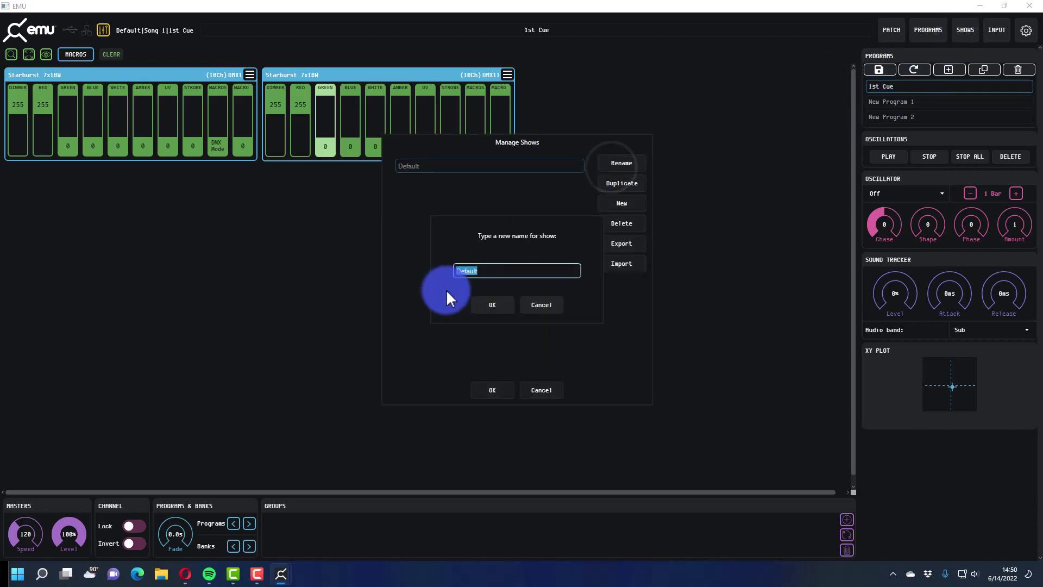
key(BackSpace)
click(459, 272)
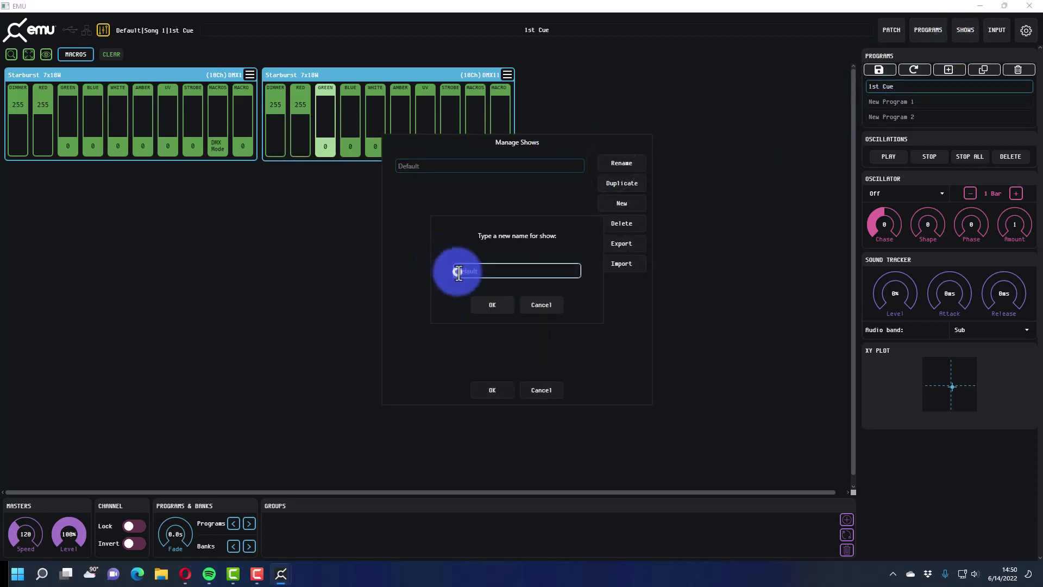
text(My Show)
key(Return)
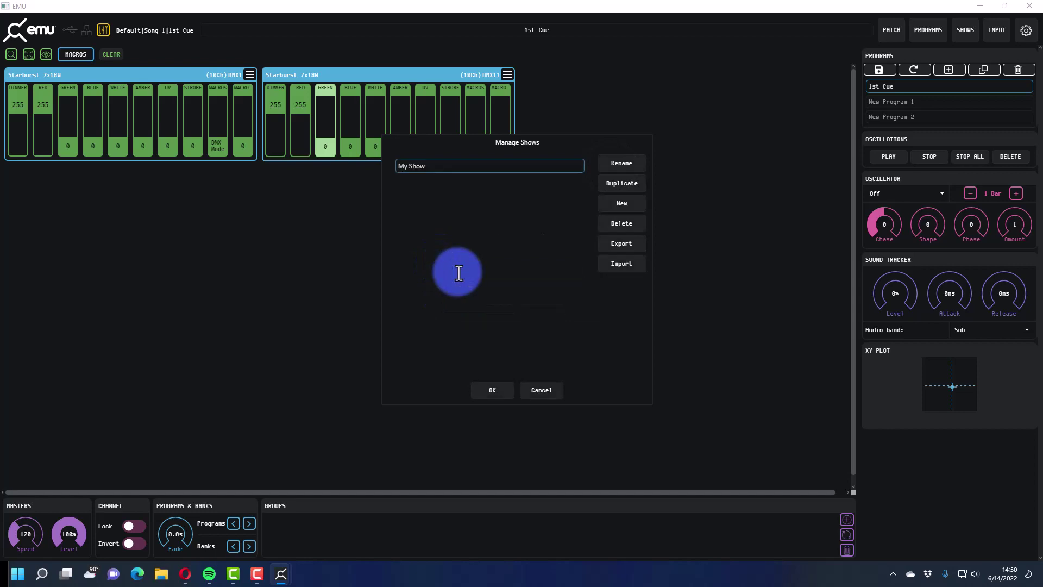
click(487, 383)
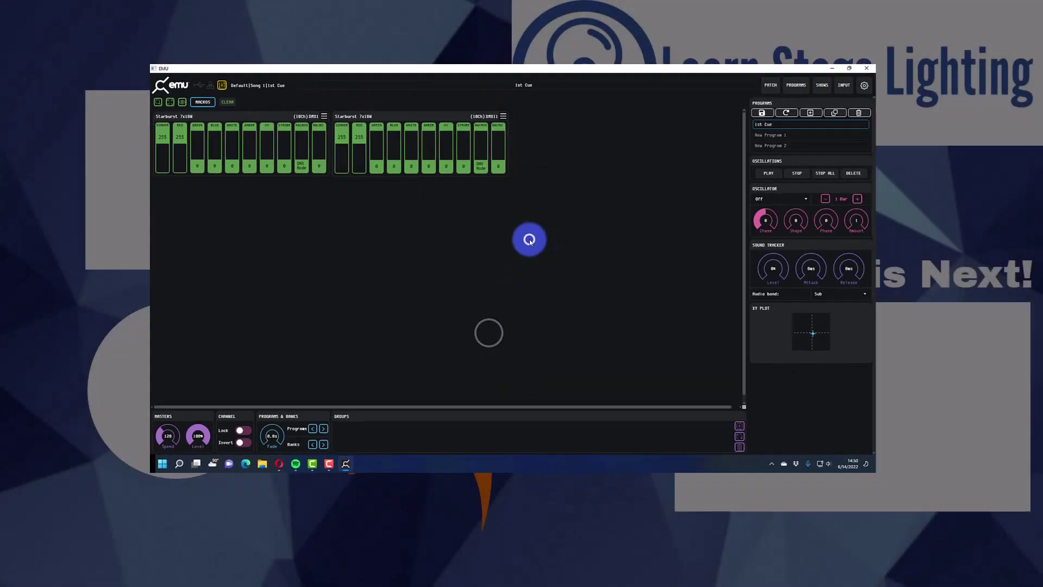